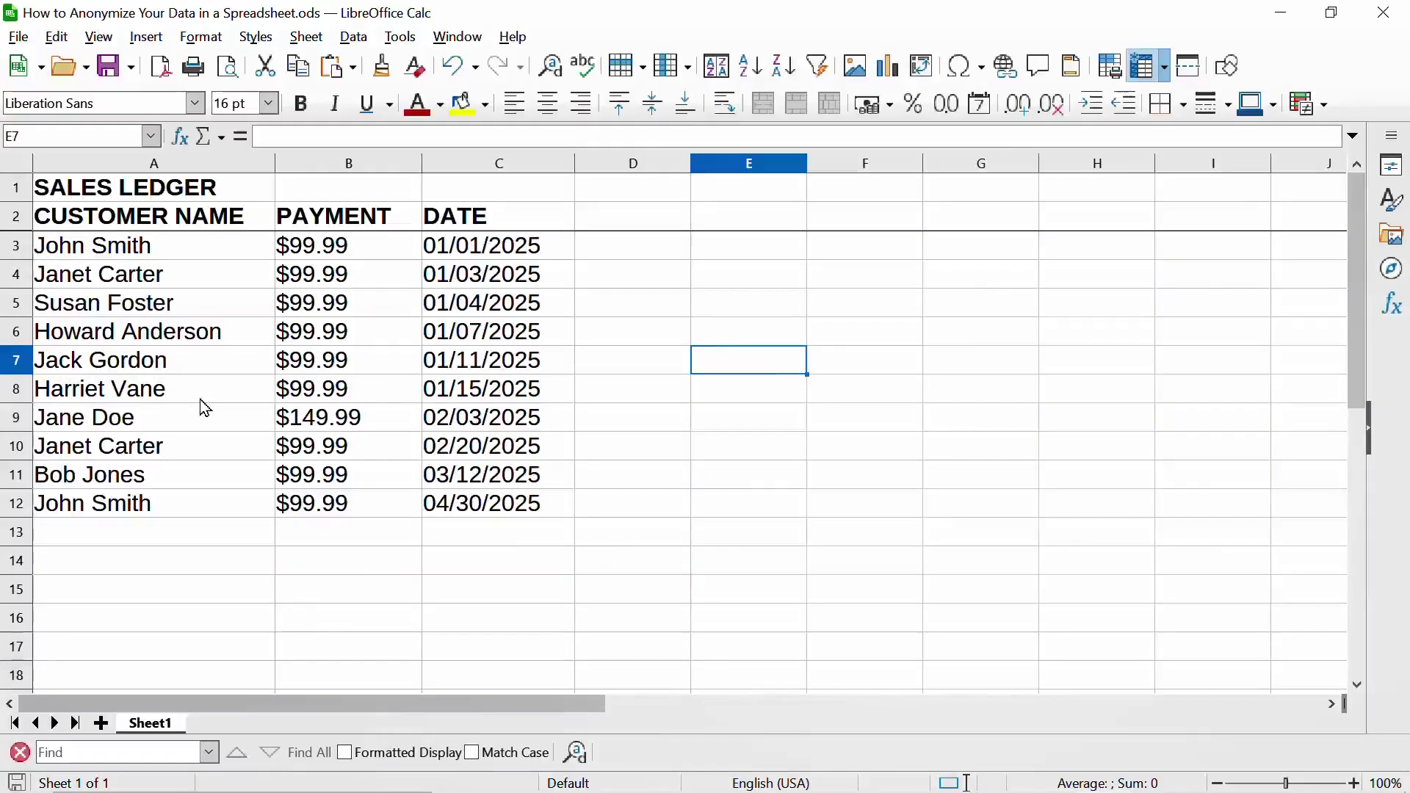
# Copy the customer names in A3:A12 and paste them as unformatted text starting at cell A16
pyautogui.click(116, 254)
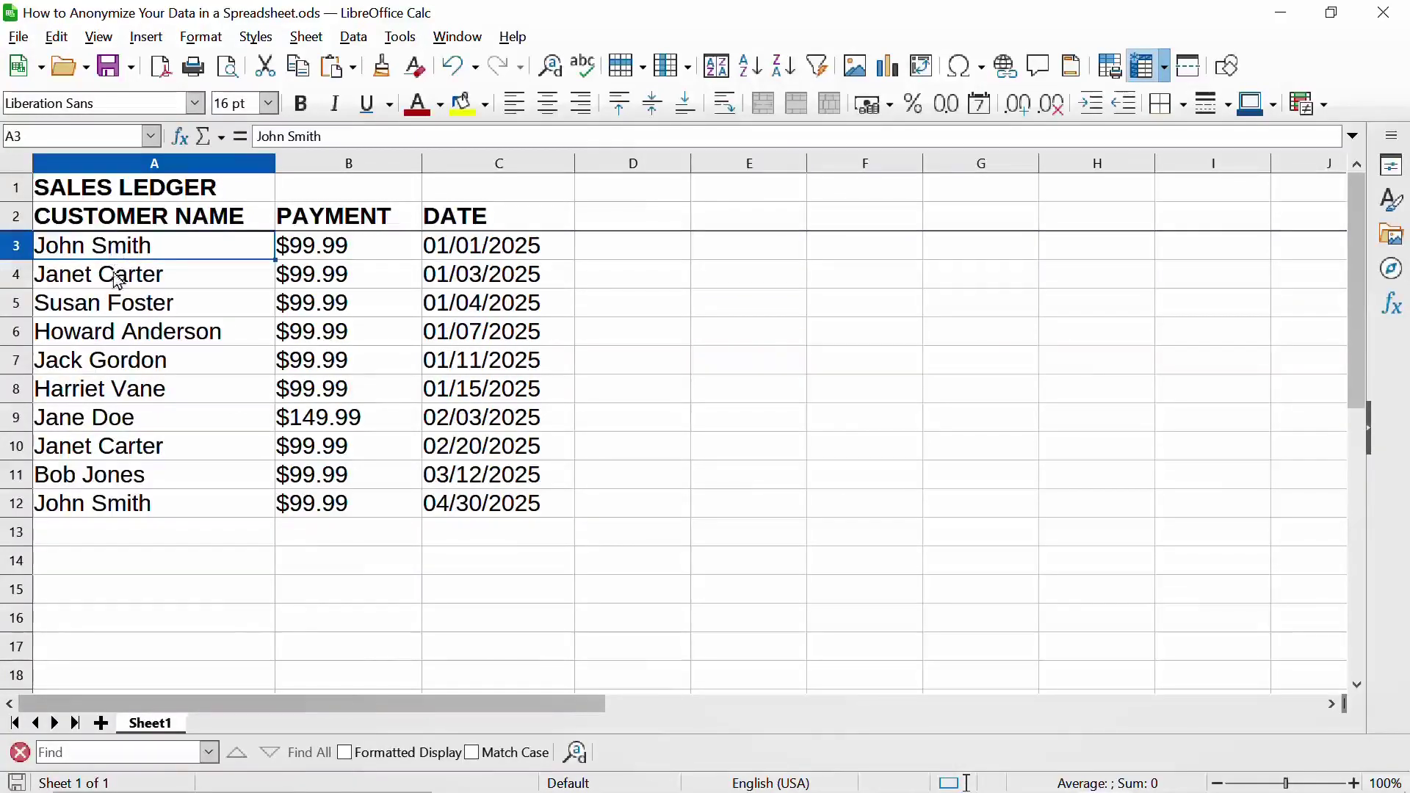
pyautogui.keyDown('shift'); pyautogui.click(110, 504); pyautogui.keyUp('shift')
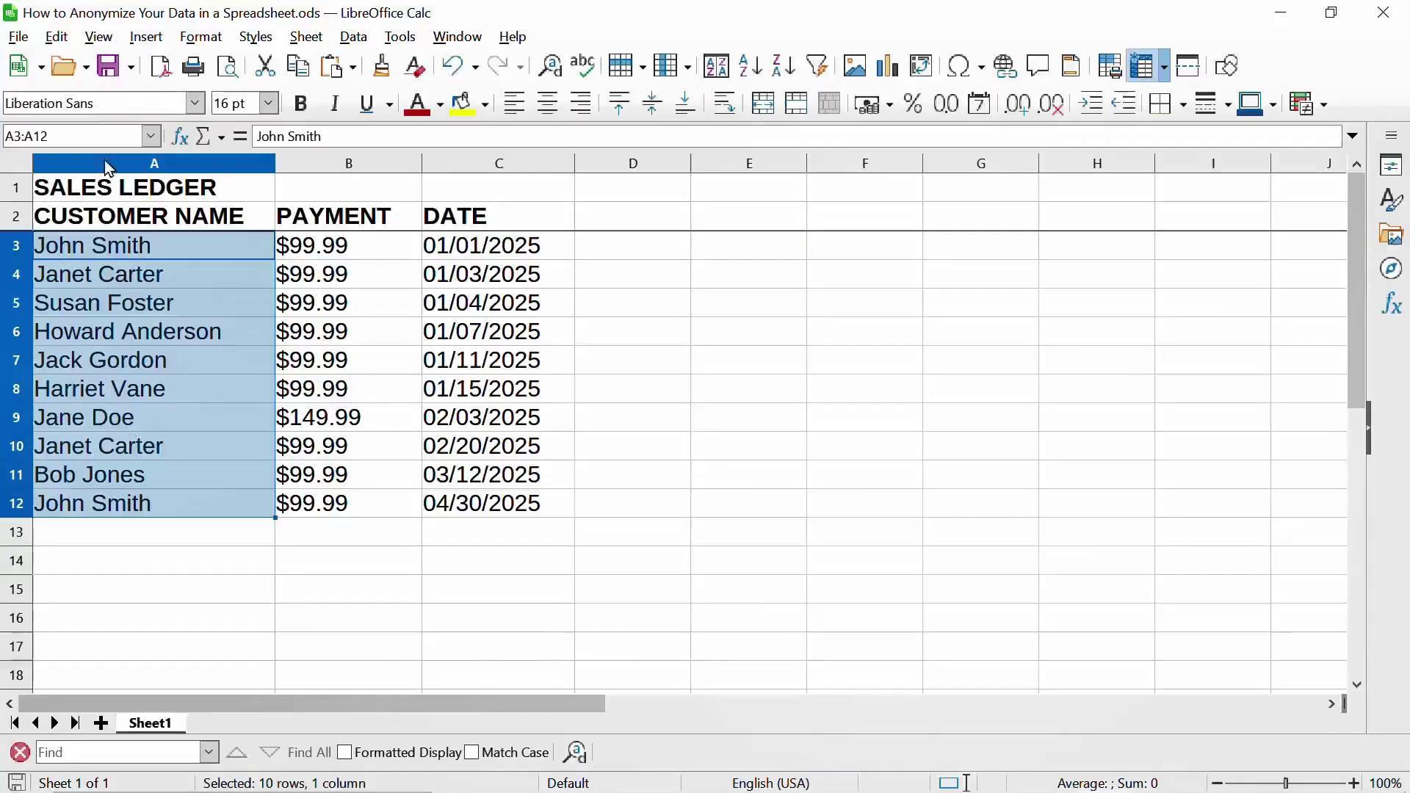
pyautogui.click(57, 38)
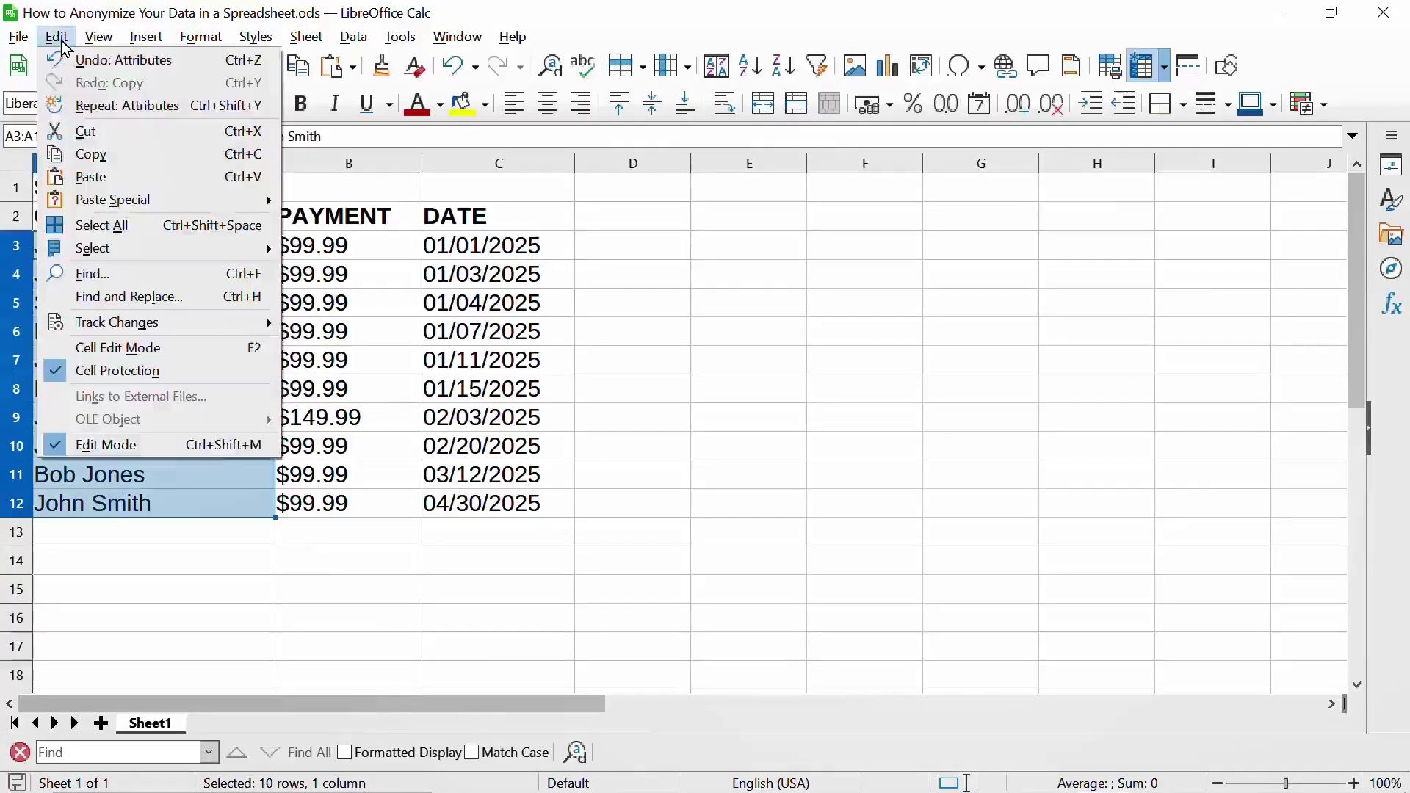
pyautogui.click(91, 154)
pyautogui.scroll(-1, 209, 330)
pyautogui.scroll(-1, 208, 330)
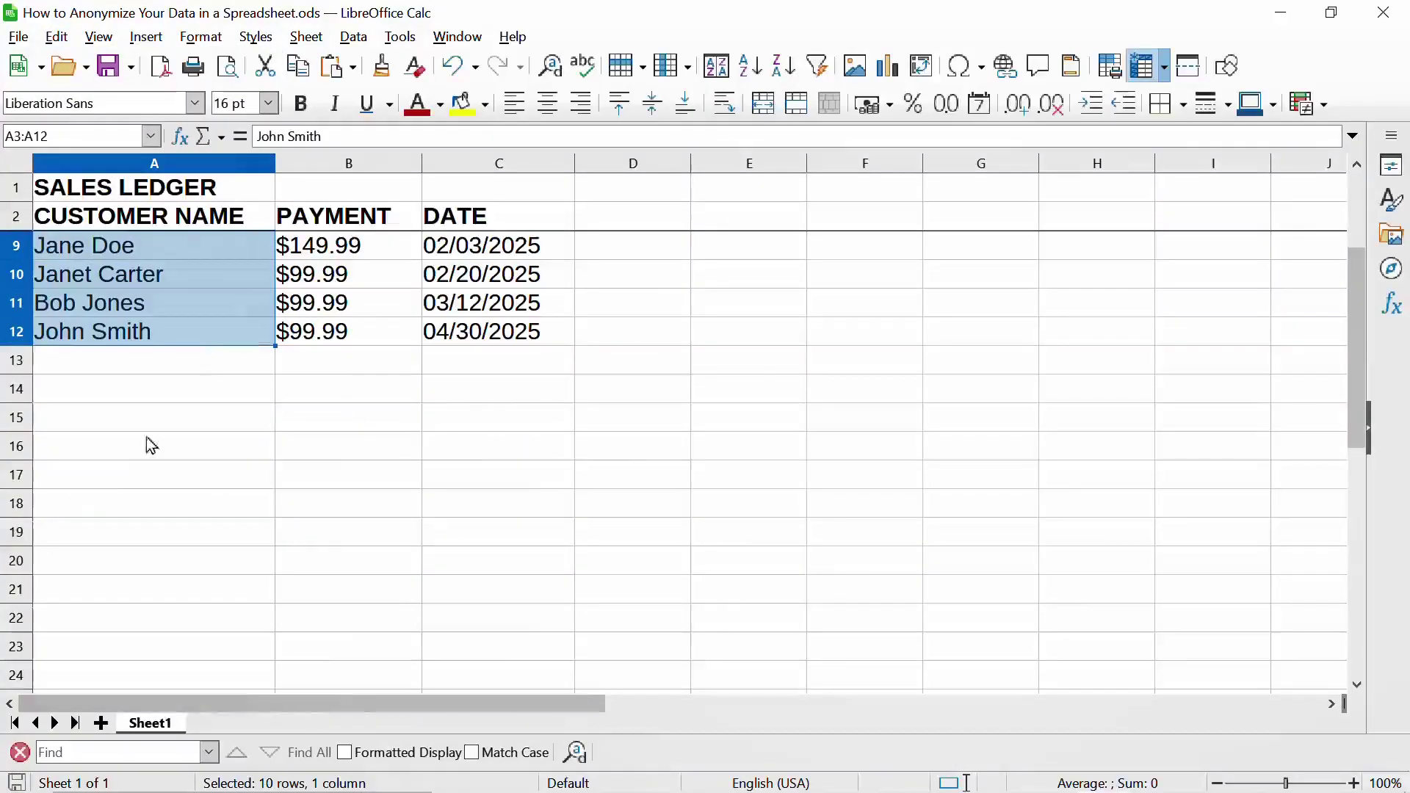
pyautogui.click(110, 456)
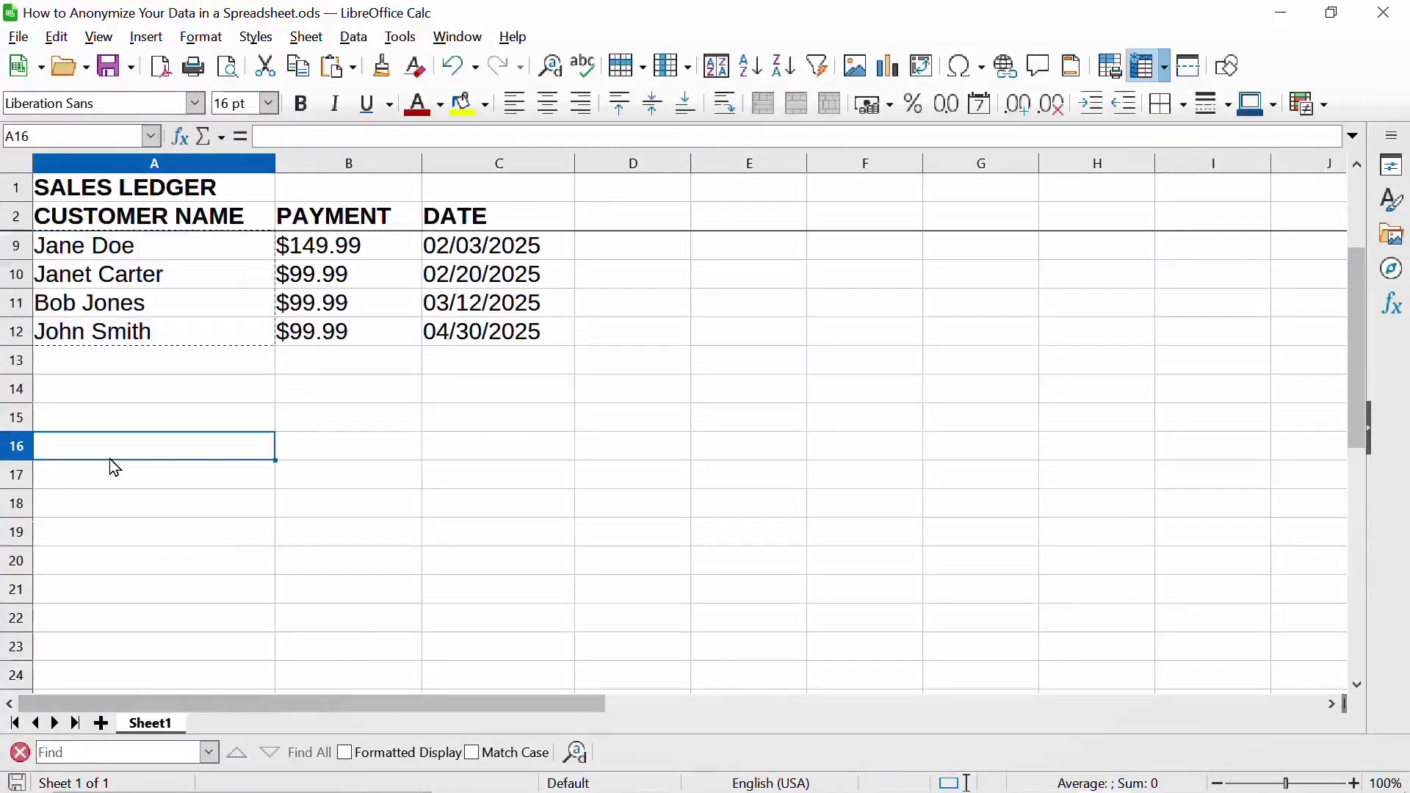
pyautogui.click(56, 37)
pyautogui.moveTo(103, 208)
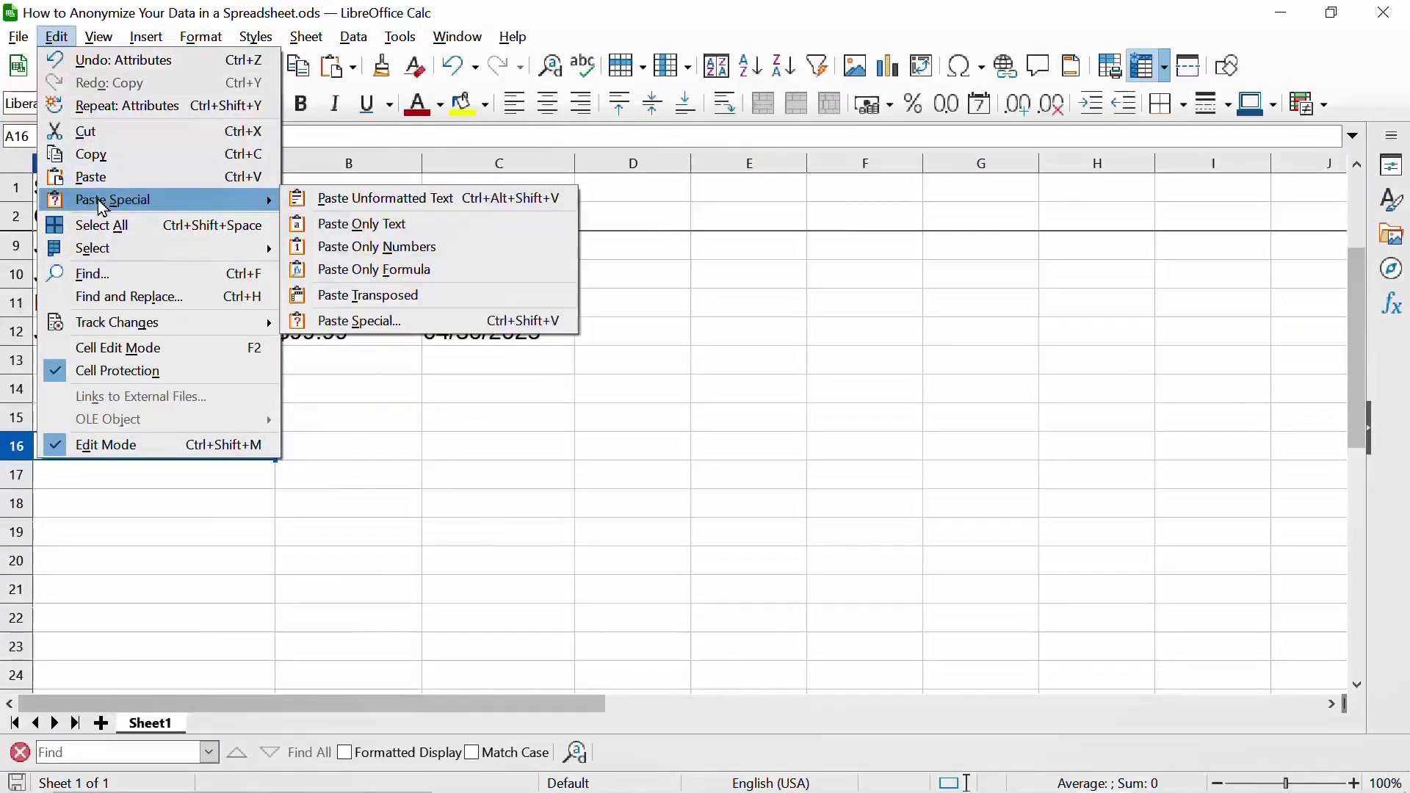
pyautogui.click(367, 208)
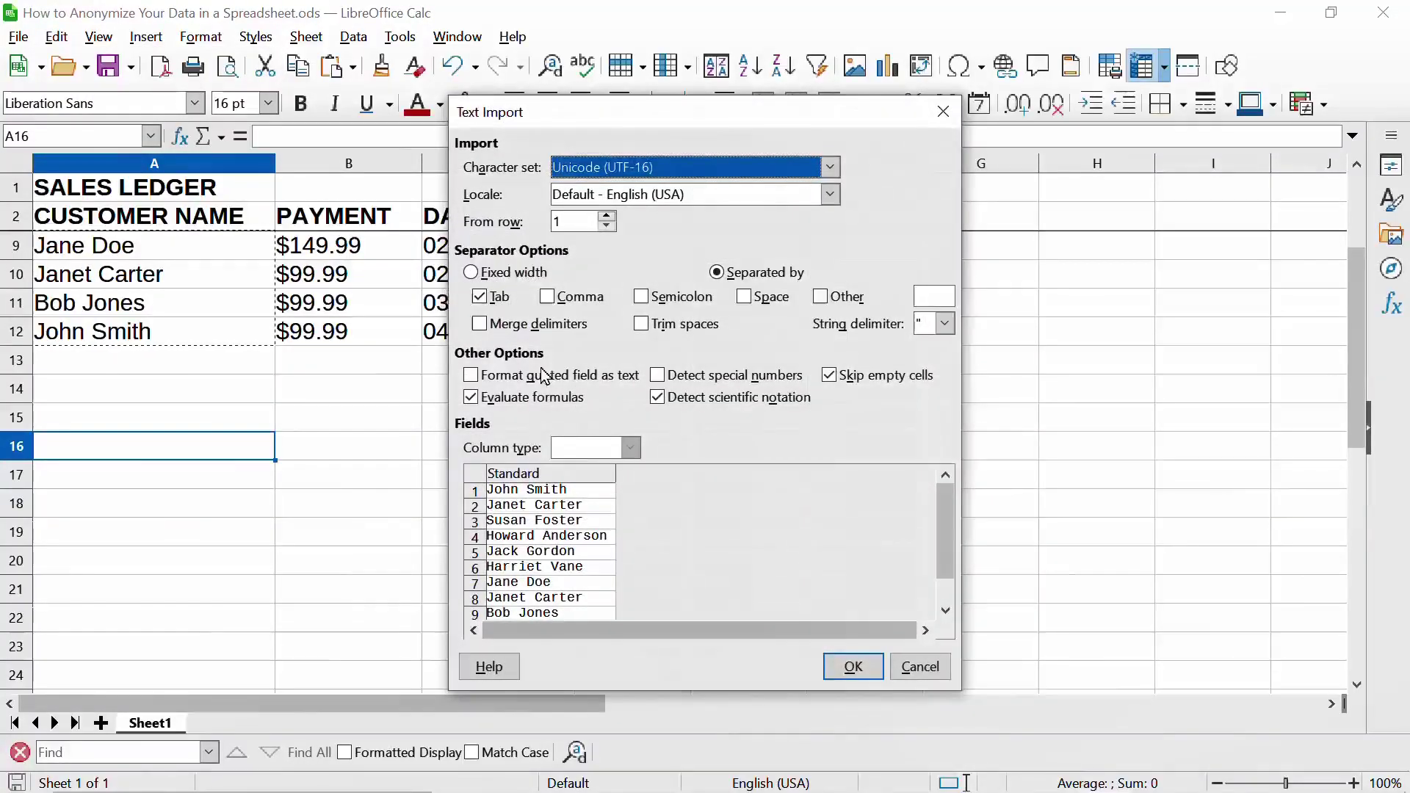
pyautogui.click(851, 666)
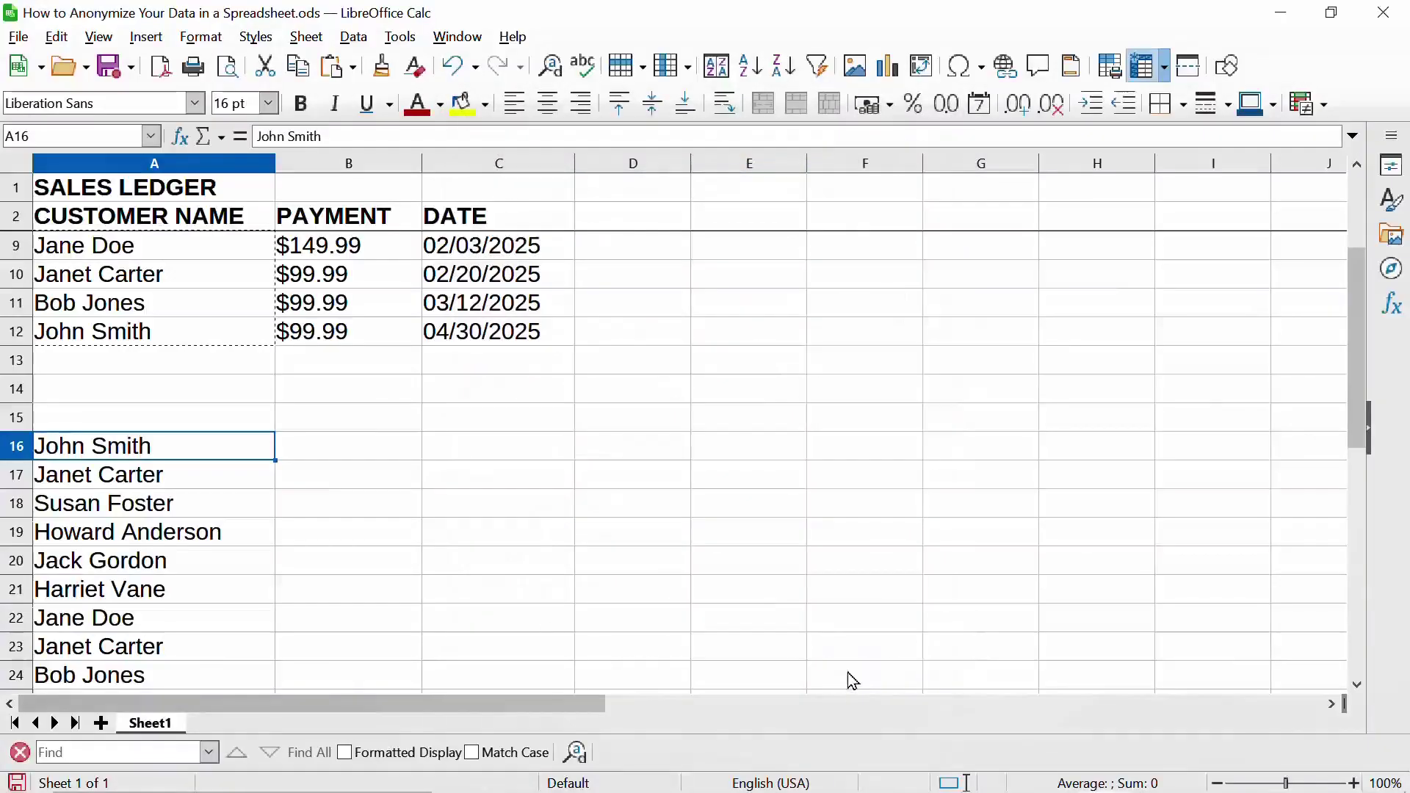
# Enter the headings LOOKUP TABLE in A15 and CODE NAME in B15 above the pasted names
pyautogui.scroll(-1, 210, 504)
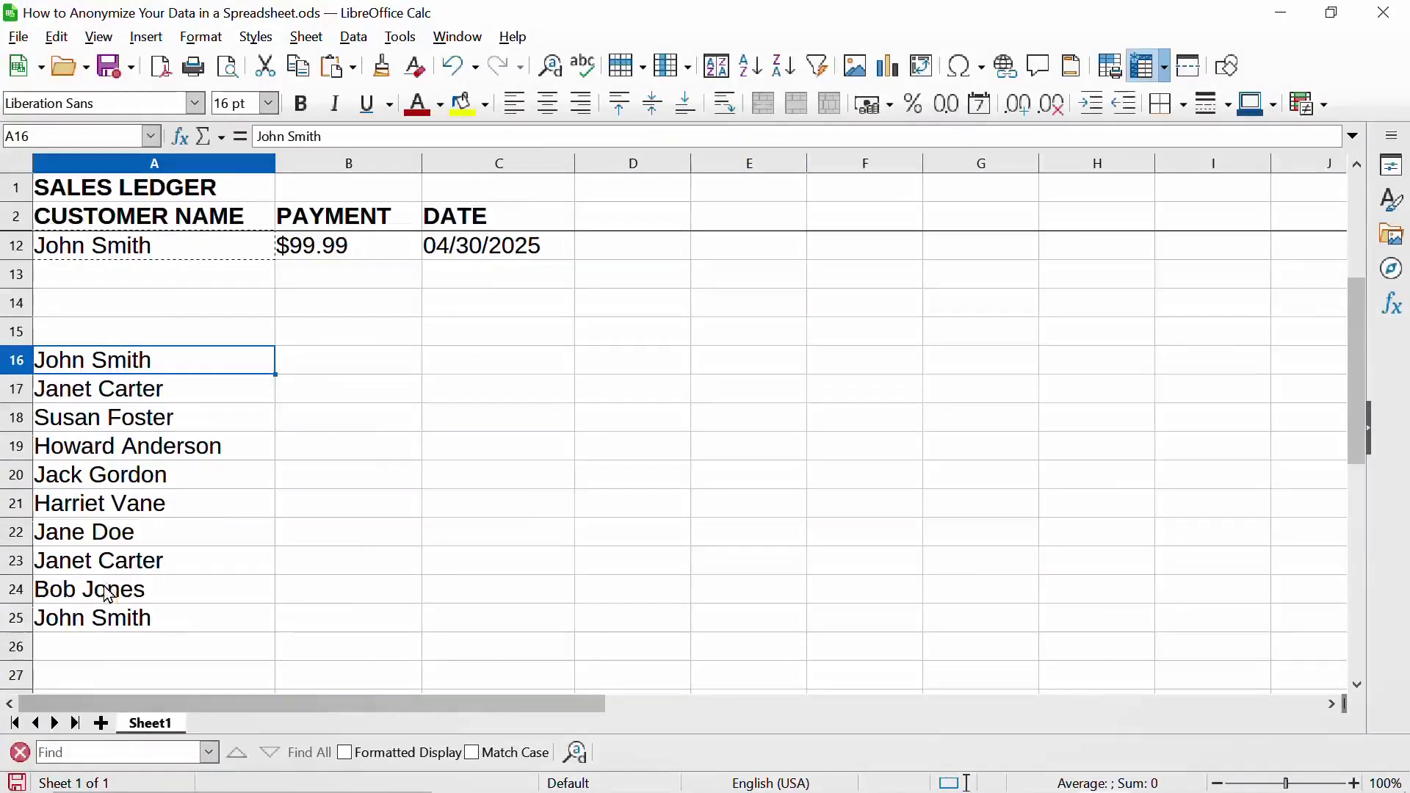
pyautogui.scroll(3, 136, 481)
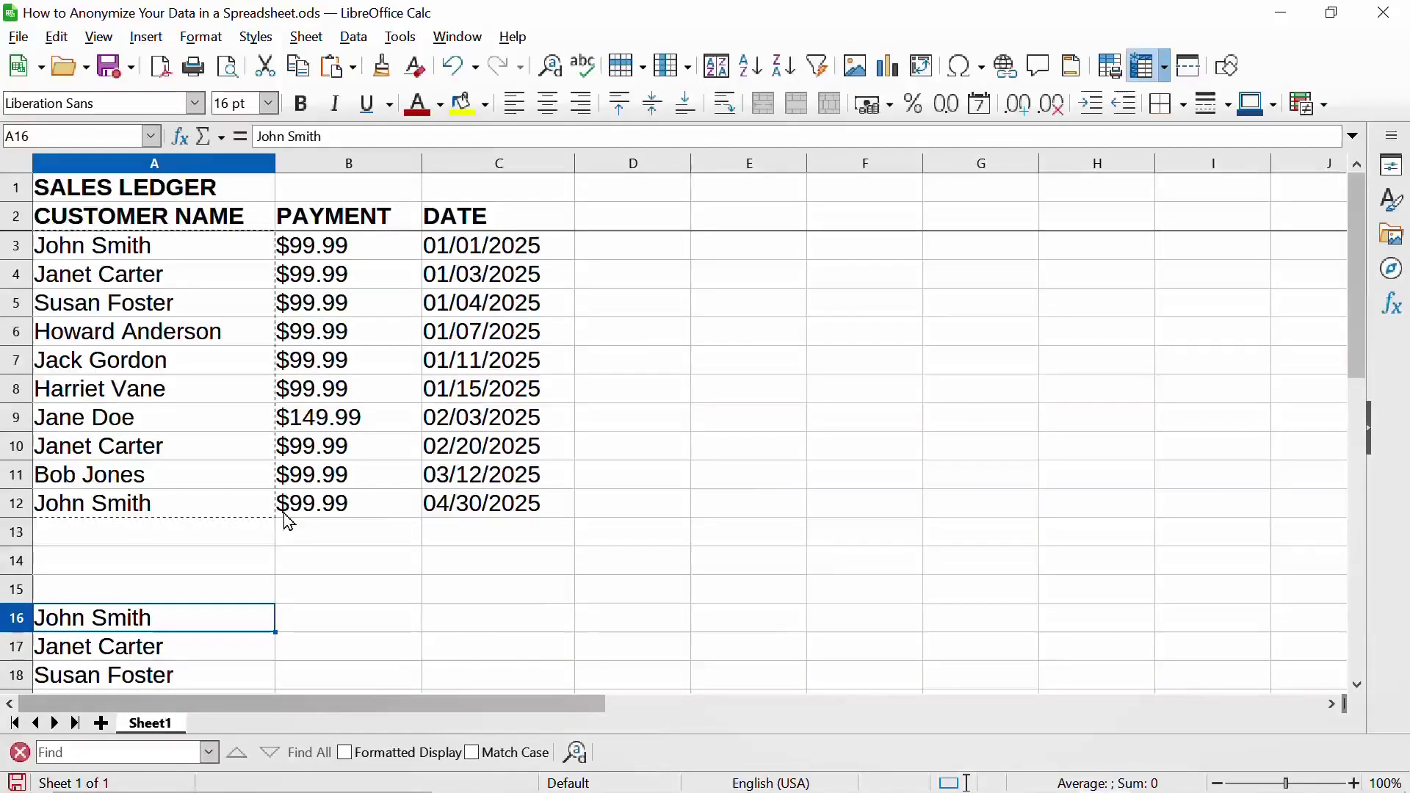
pyautogui.scroll(-3, 224, 330)
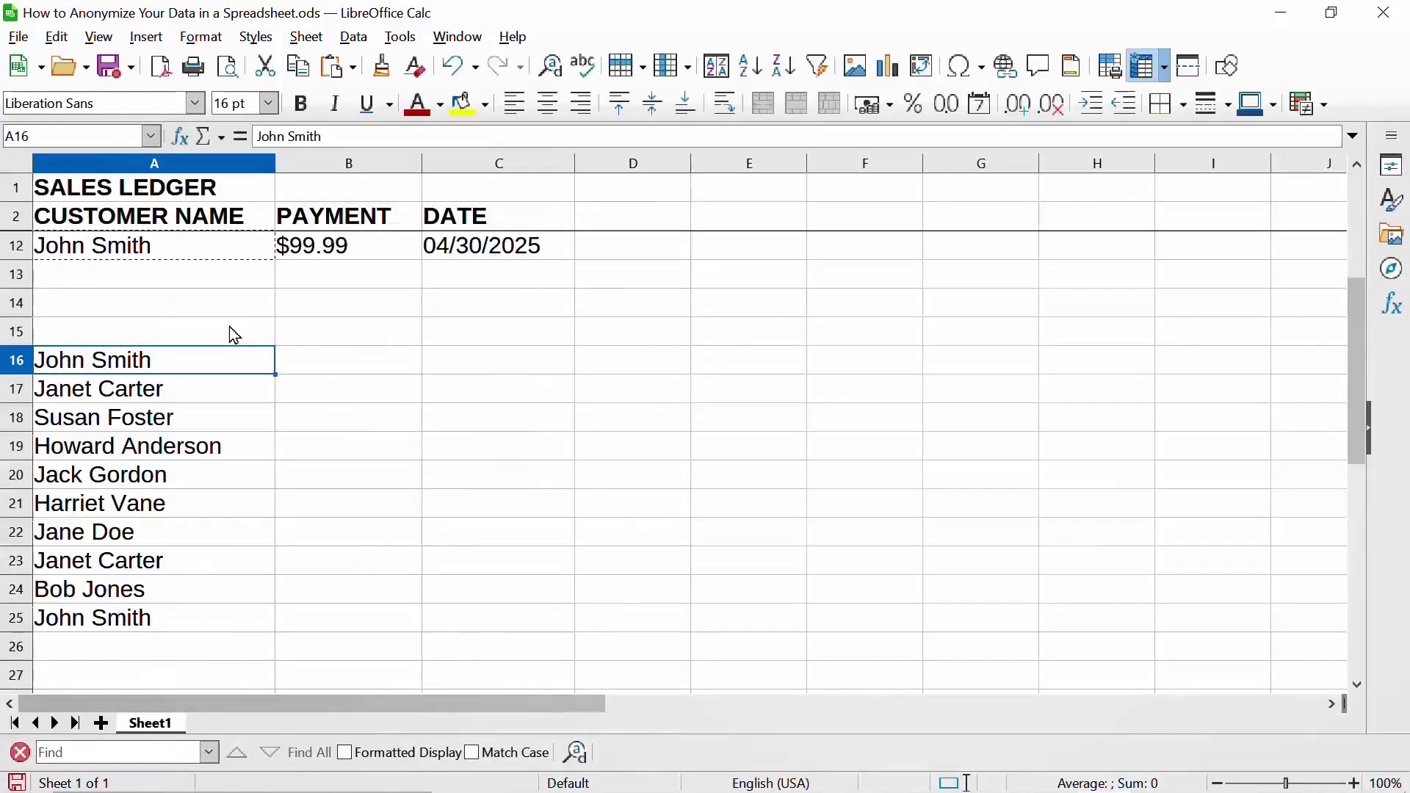
pyautogui.click(145, 341)
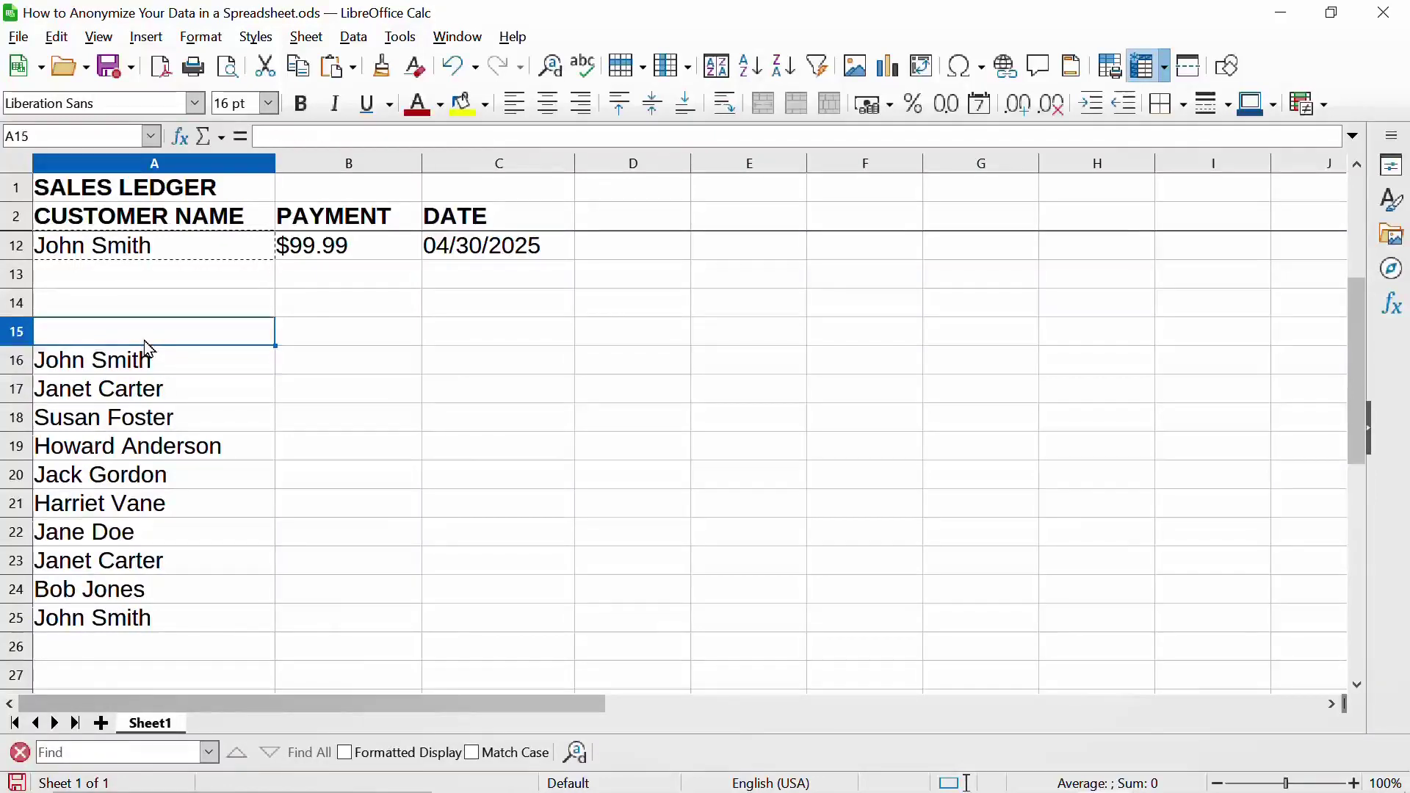
pyautogui.write('L')
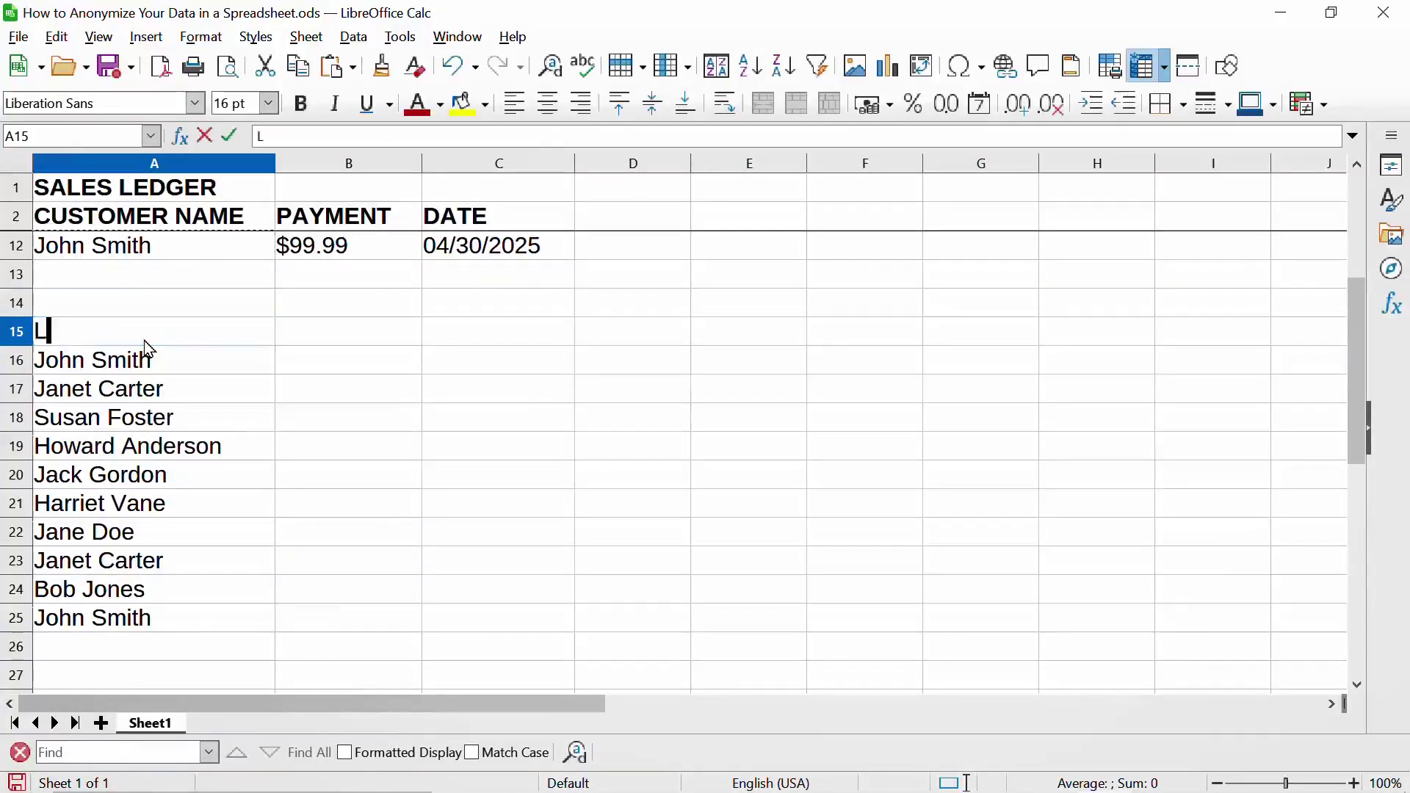
pyautogui.write('OOKUP TABLE')
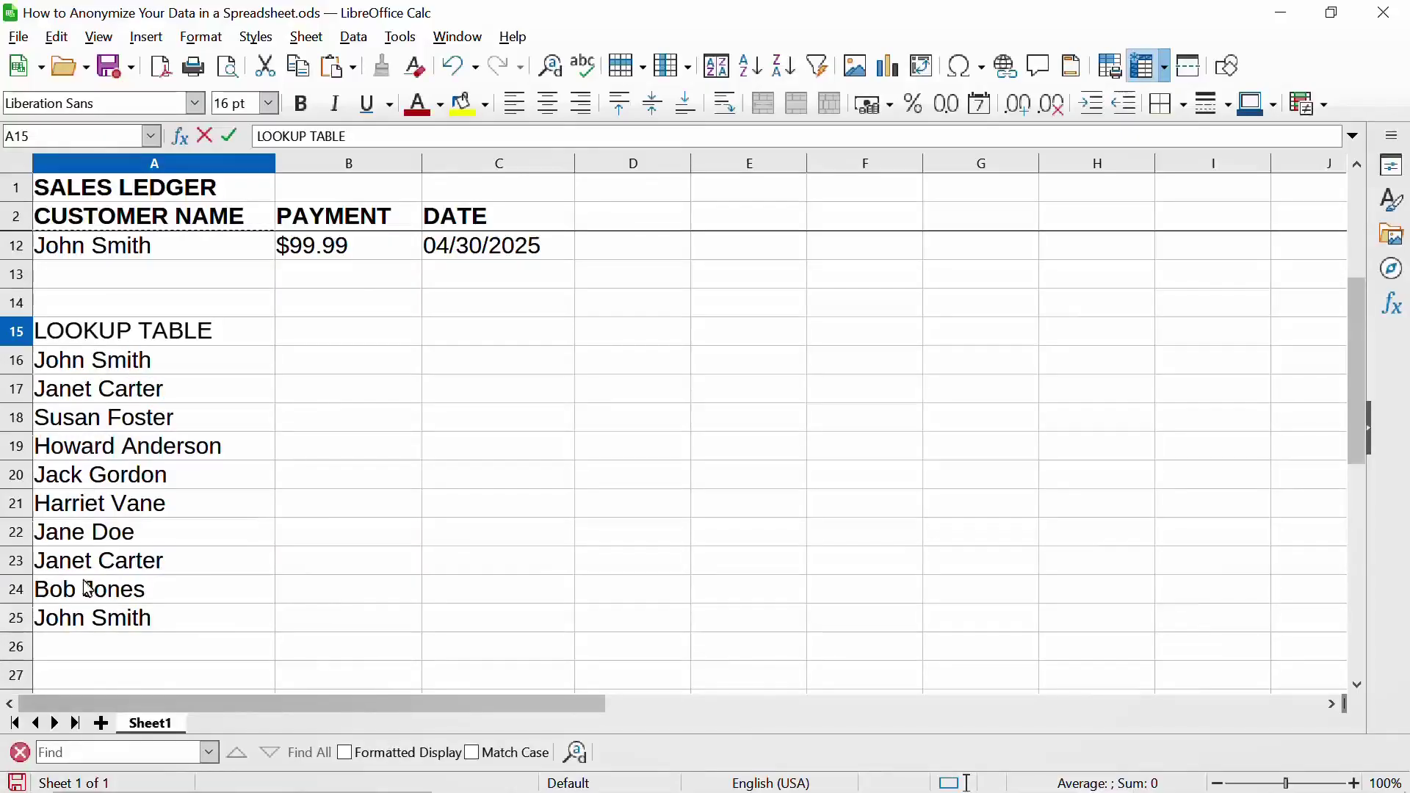
pyautogui.click(331, 344)
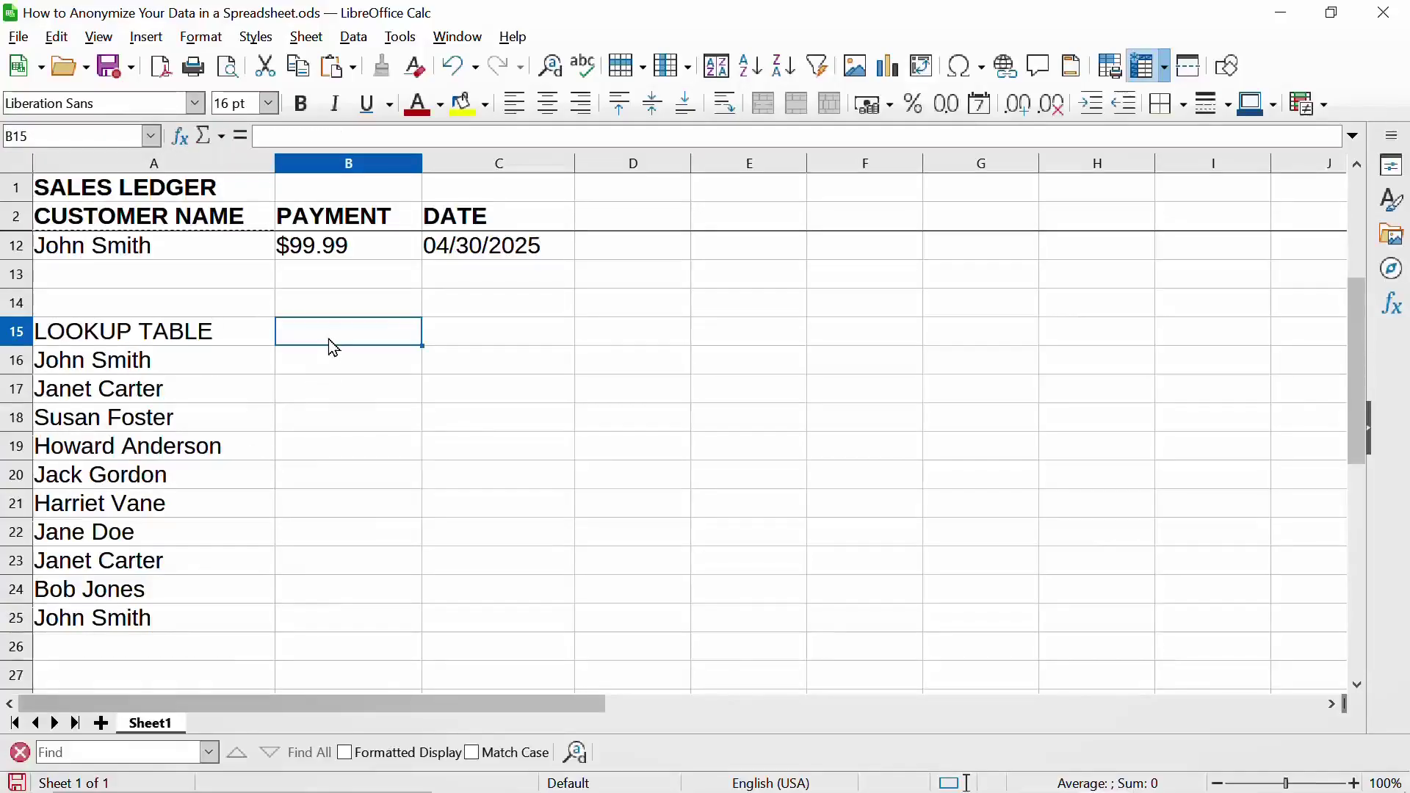
pyautogui.write('CODE NAME')
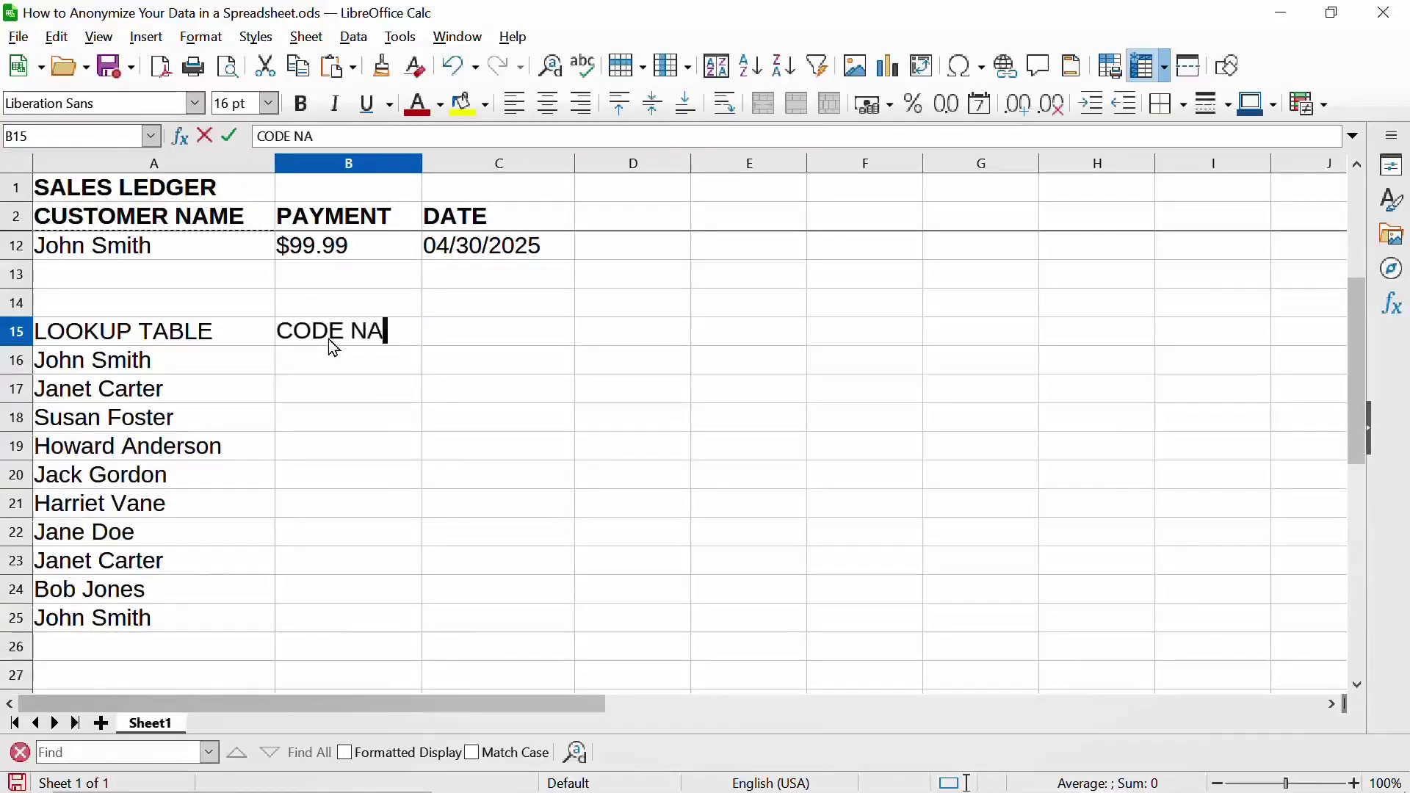
# Apply a standard filter to A16:A25 with Column A equal to Not Empty and the No duplications option enabled
pyautogui.click(162, 369)
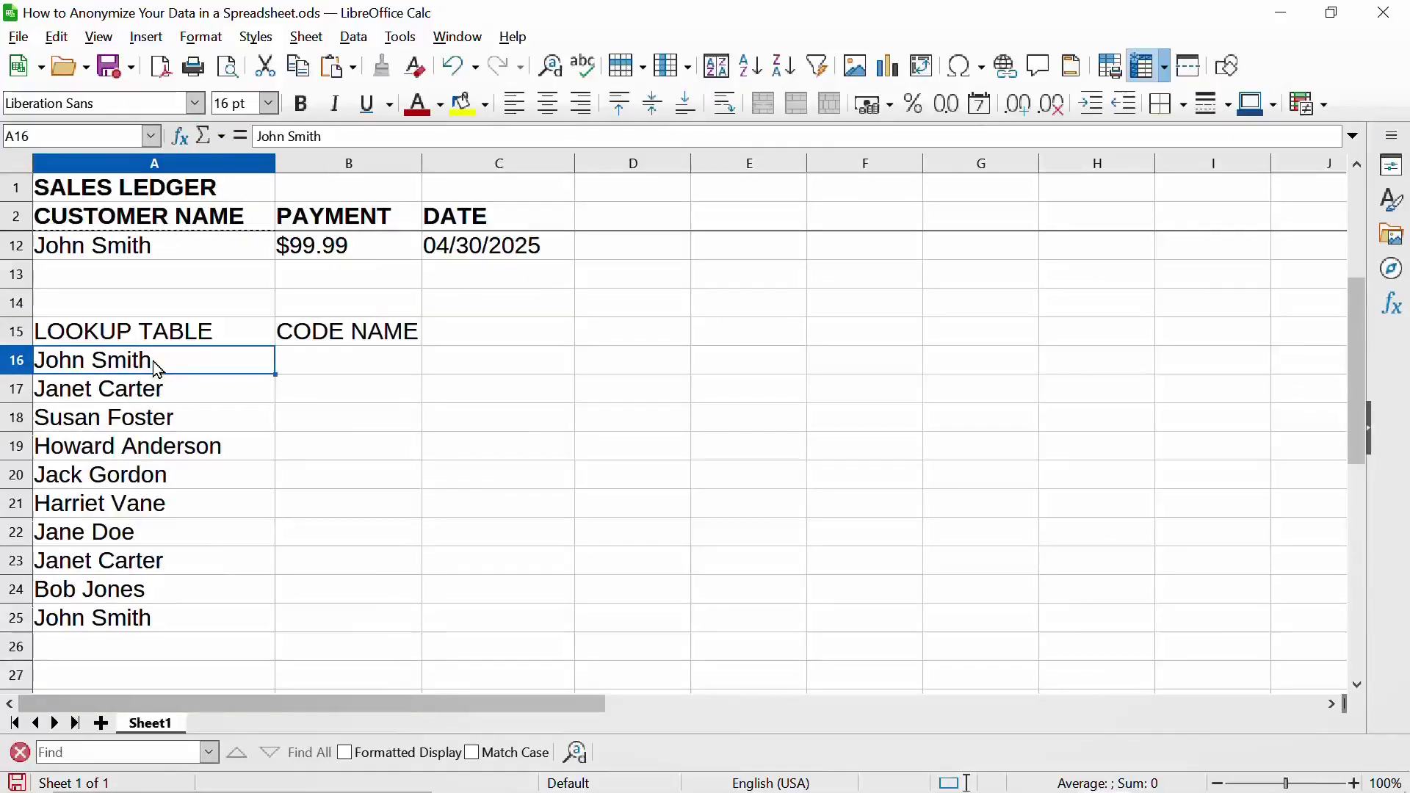
pyautogui.keyDown('shift'); pyautogui.click(156, 633); pyautogui.keyUp('shift')
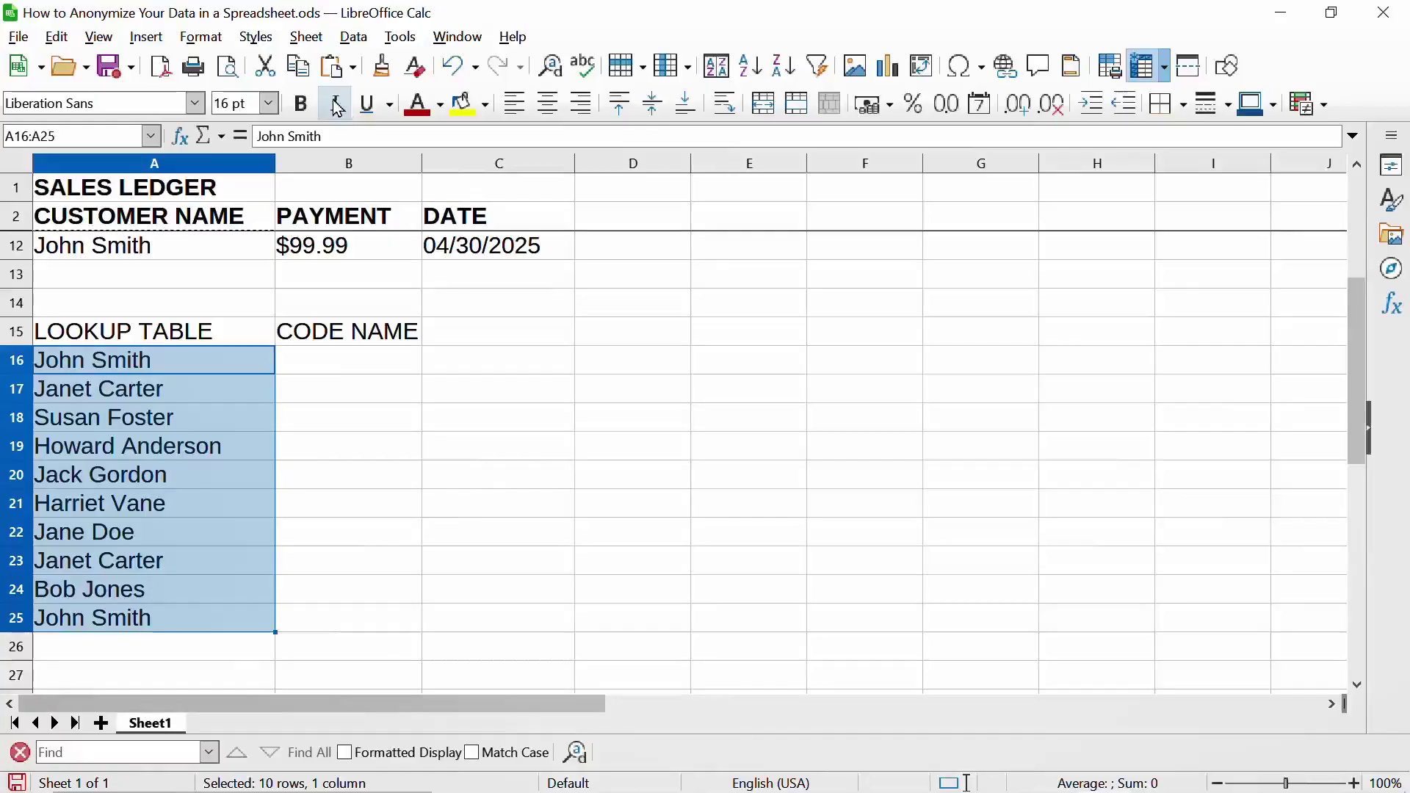
pyautogui.click(353, 37)
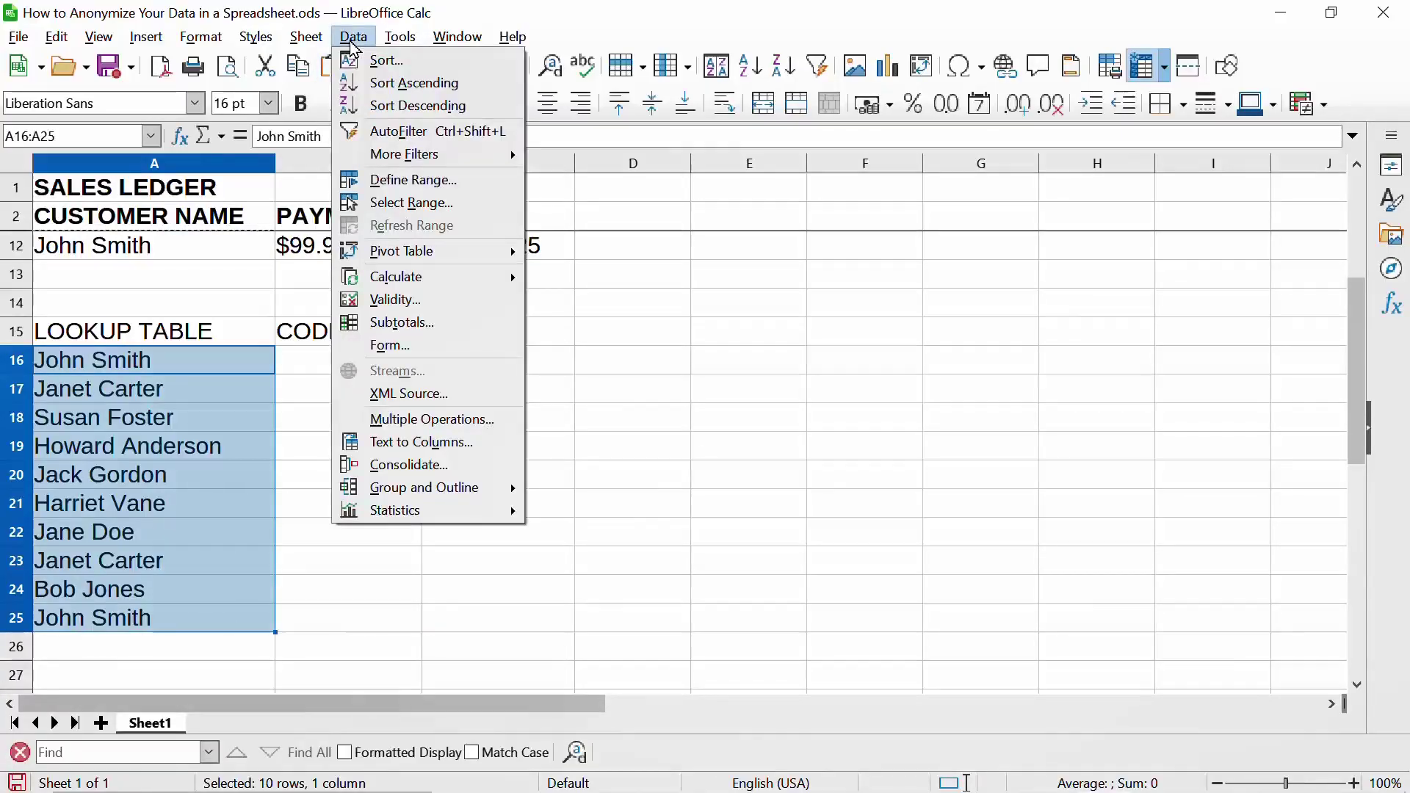
pyautogui.moveTo(392, 154)
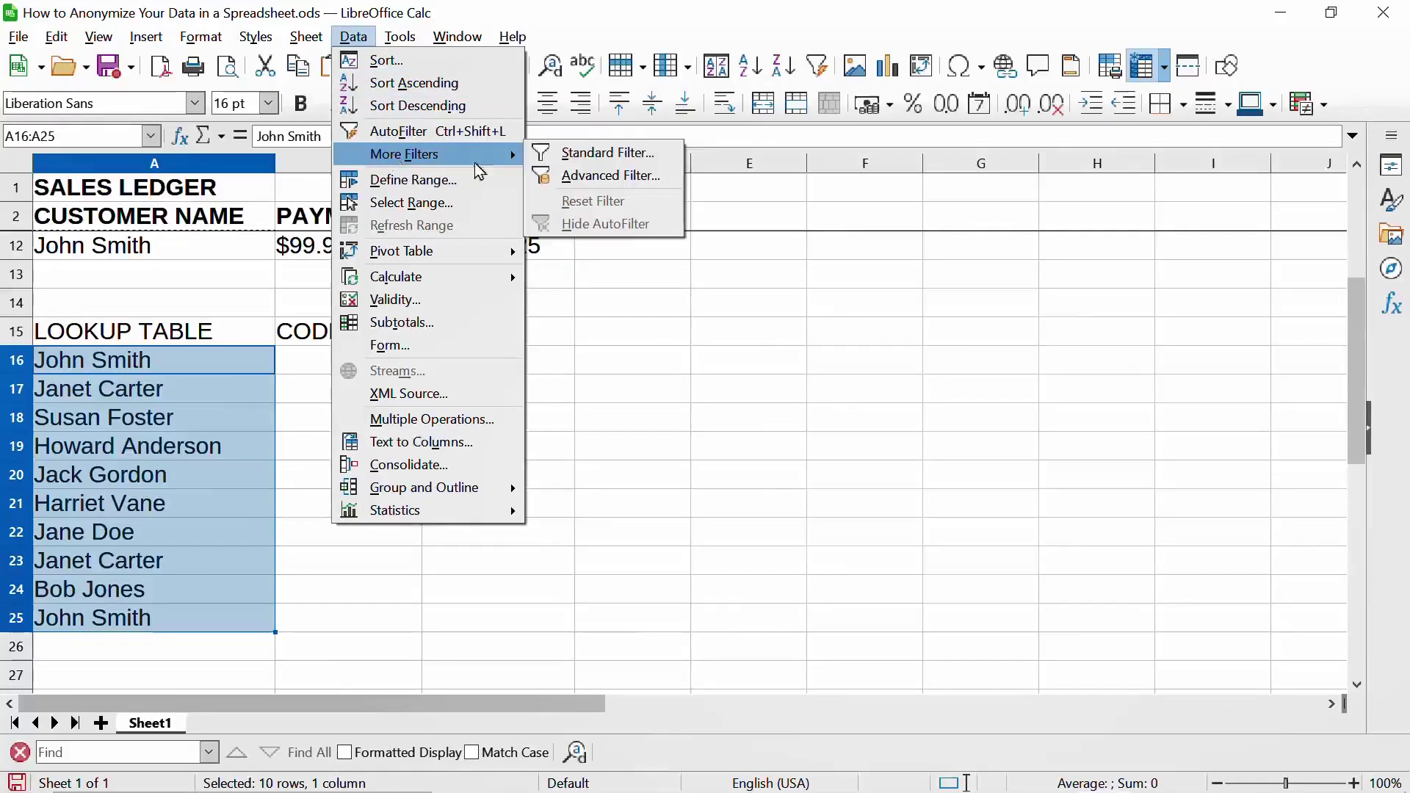
pyautogui.click(591, 154)
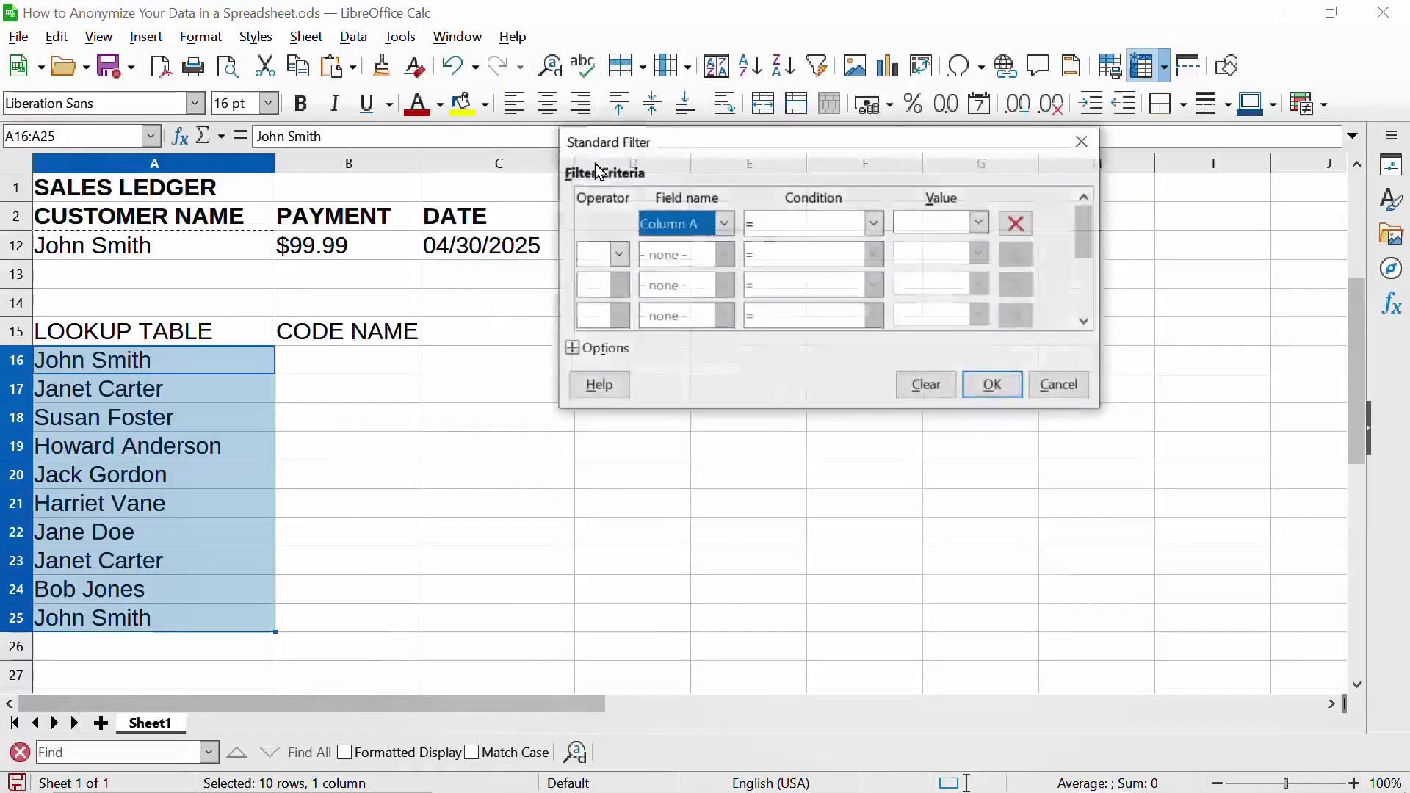
pyautogui.click(978, 224)
pyautogui.click(955, 246)
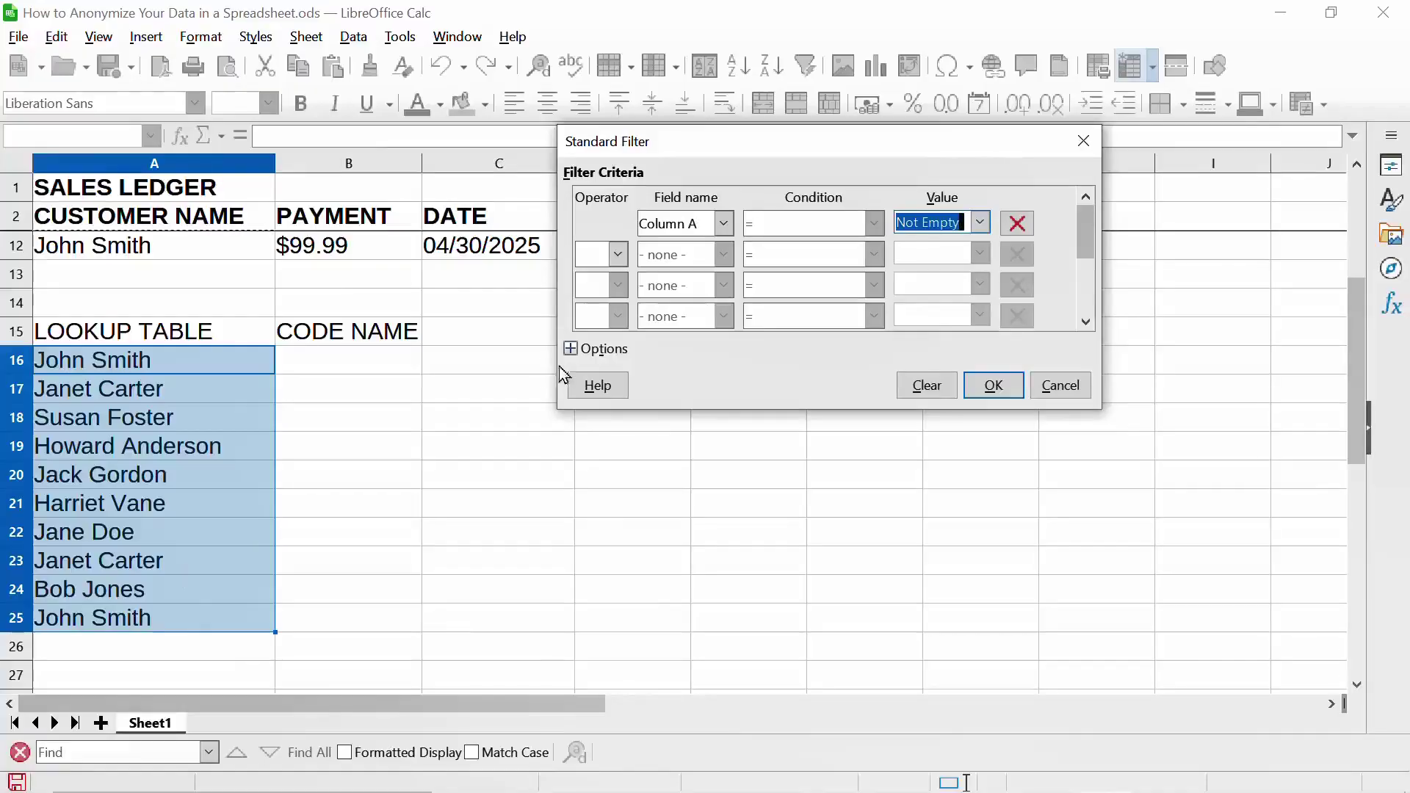
pyautogui.click(571, 349)
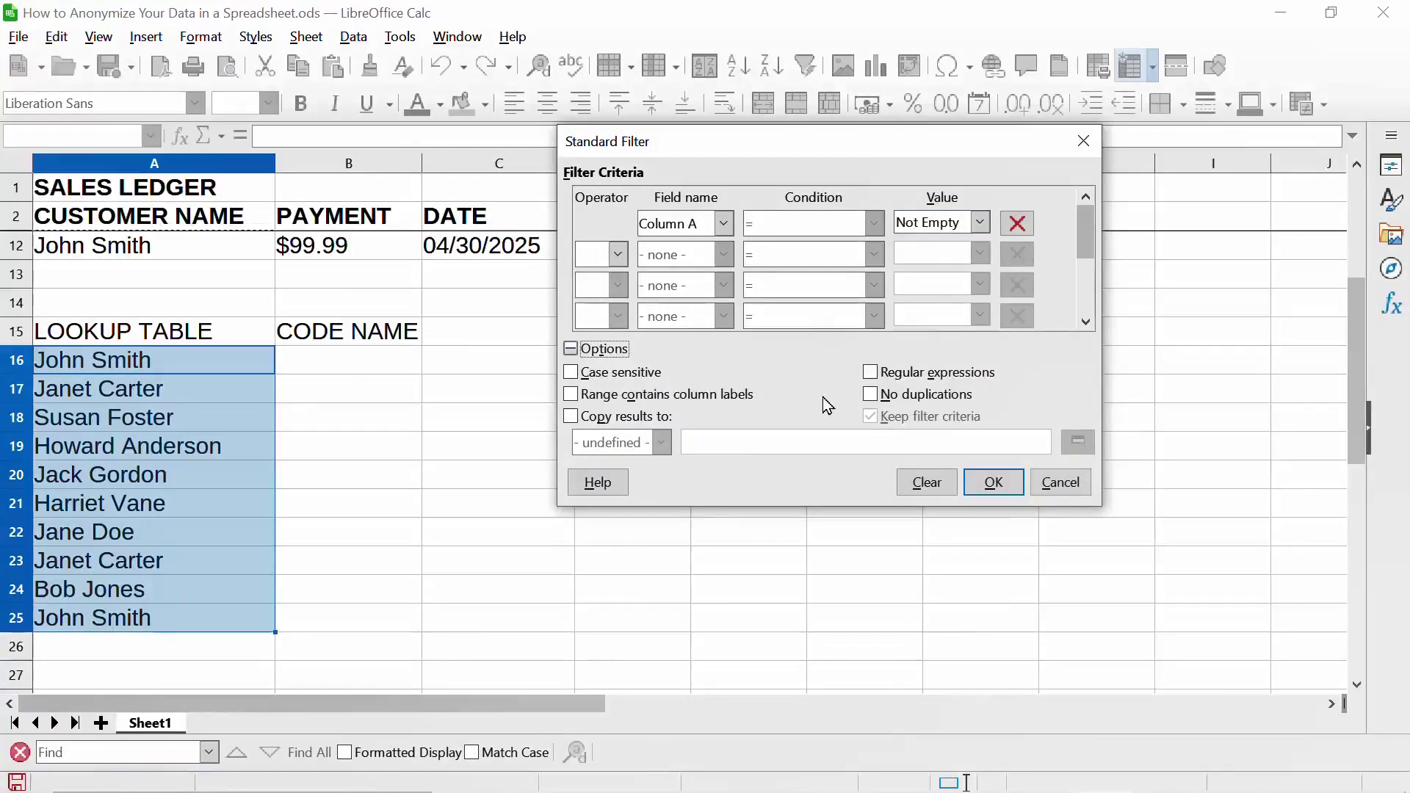
pyautogui.click(871, 394)
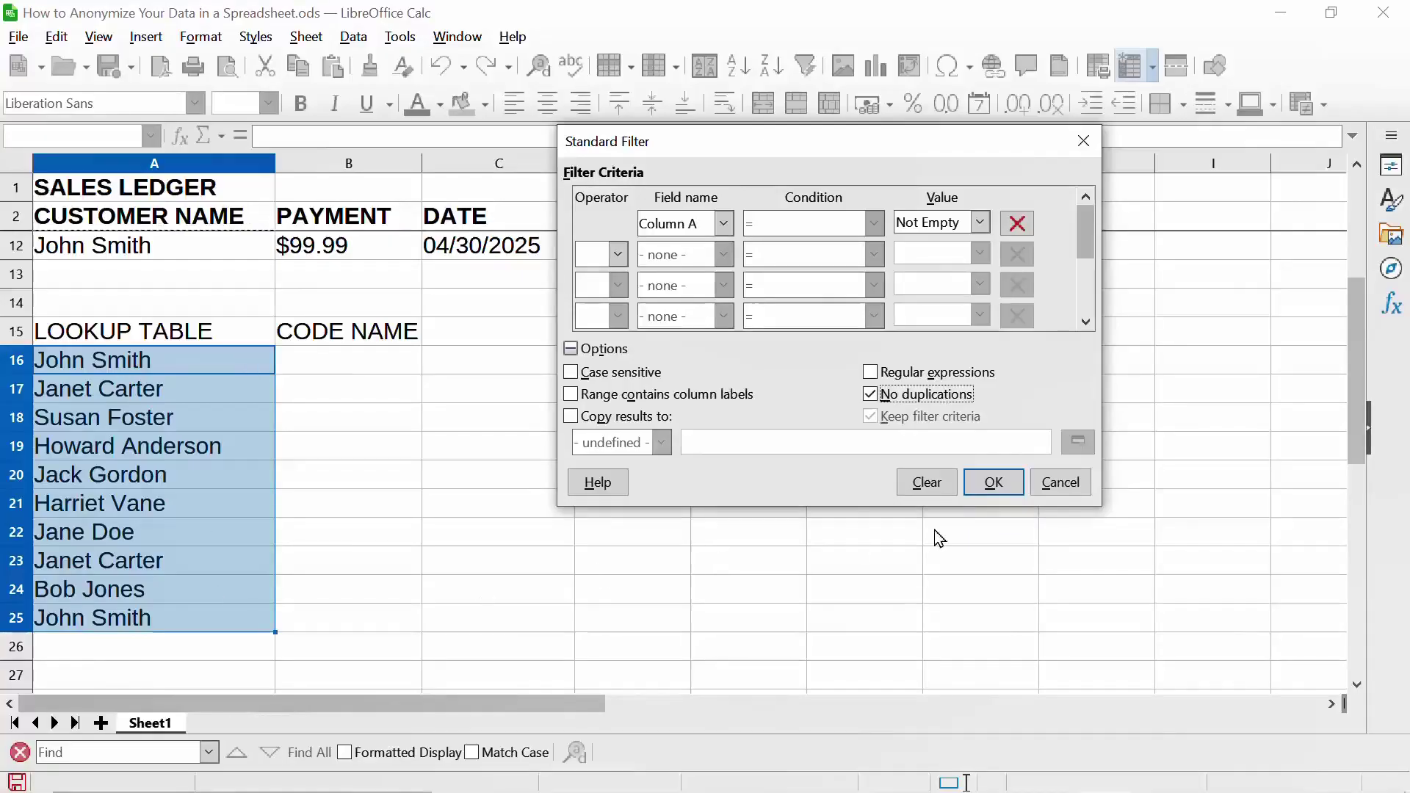
pyautogui.click(1013, 488)
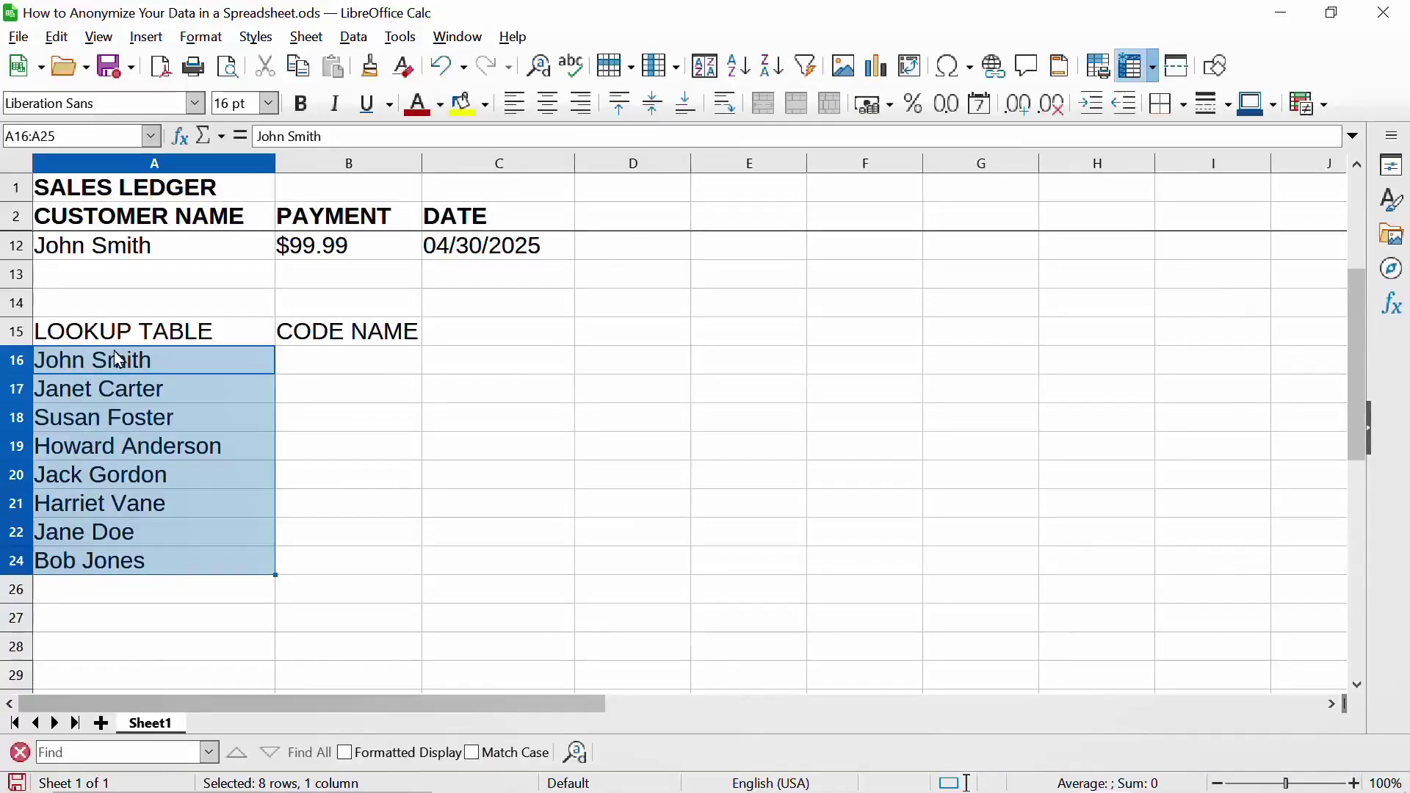
# Enter CUST1001 in B16 and fill the code series through B24 so each unique name has a code
pyautogui.click(340, 371)
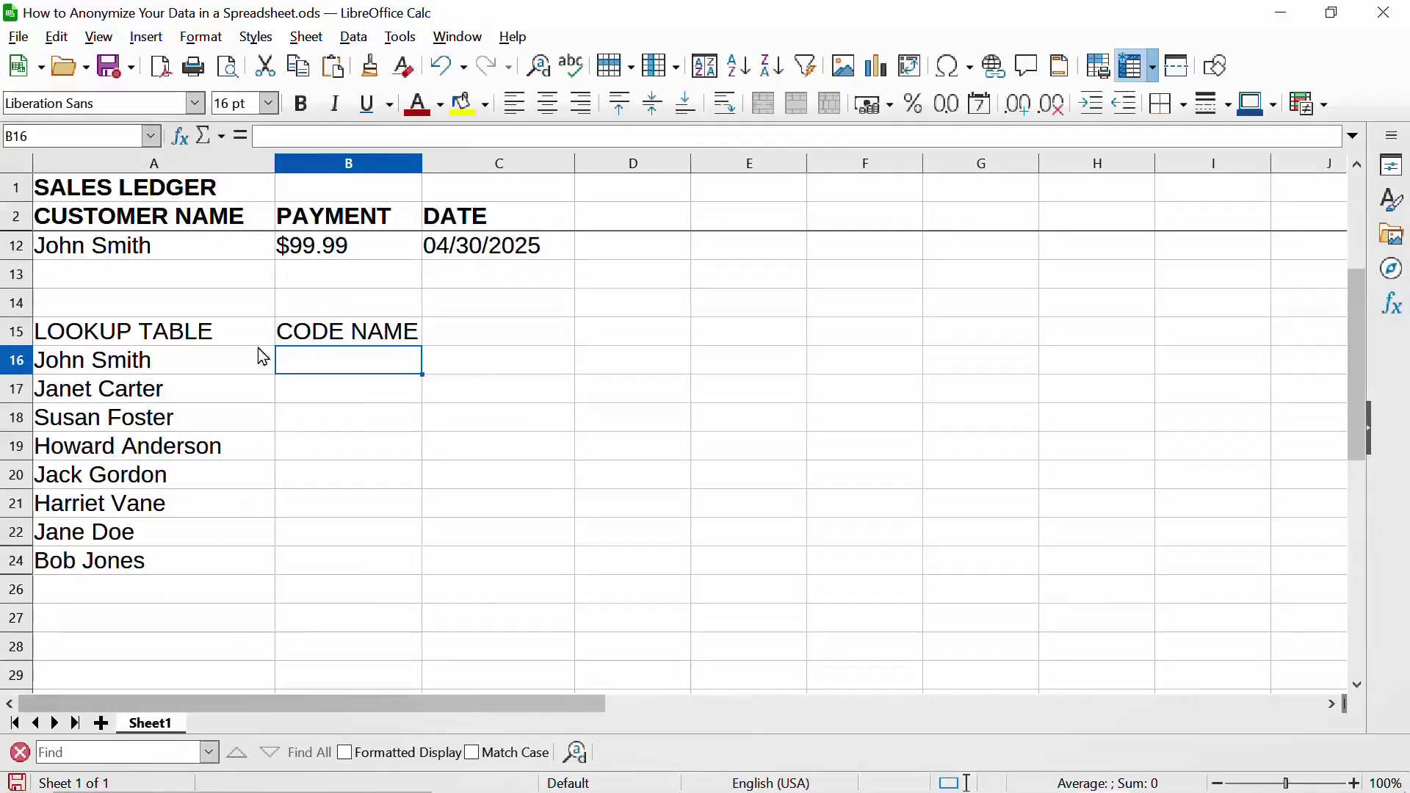
pyautogui.write('CUST1001')
pyautogui.press('Return')
pyautogui.click(358, 367)
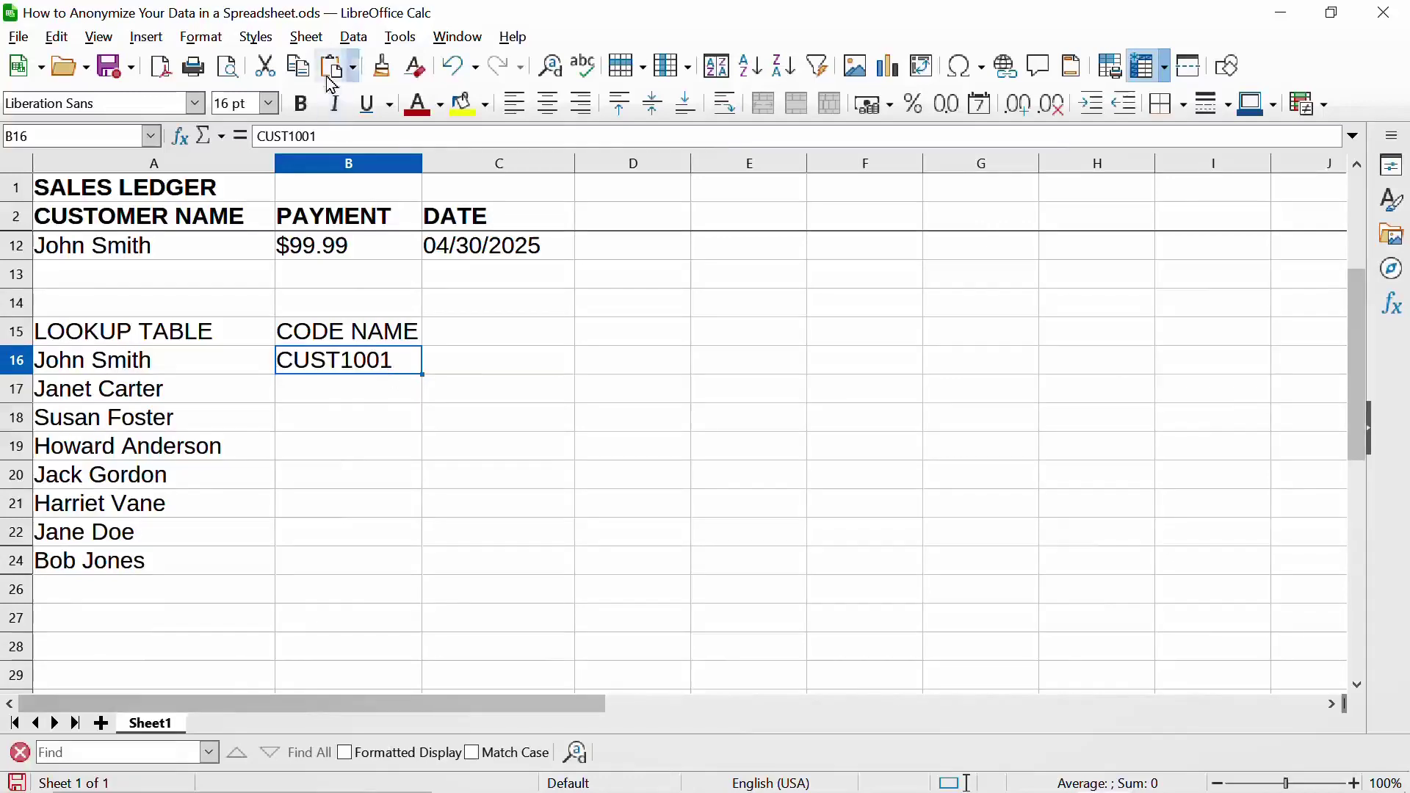
pyautogui.moveTo(419, 374); pyautogui.dragTo(409, 437)
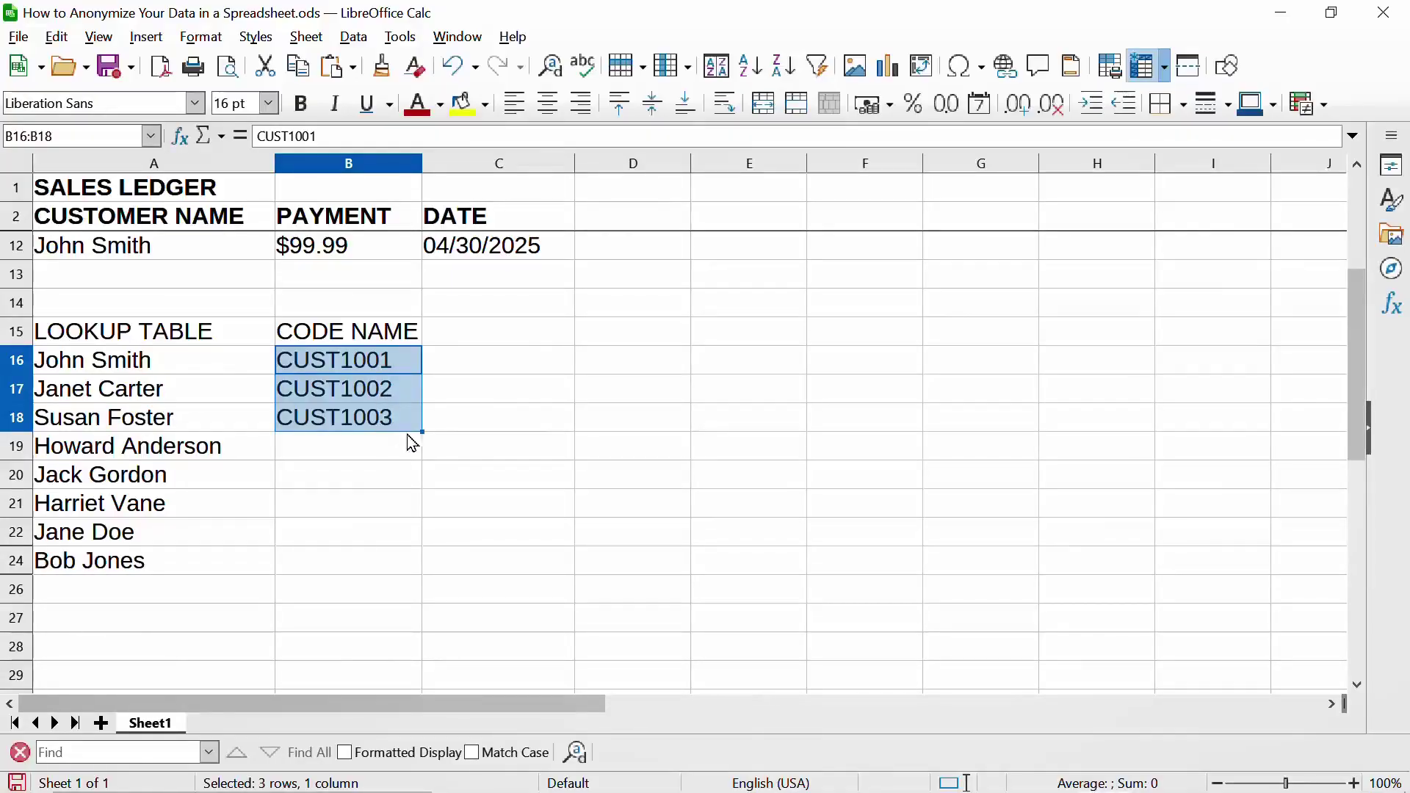
pyautogui.moveTo(420, 432); pyautogui.dragTo(412, 580)
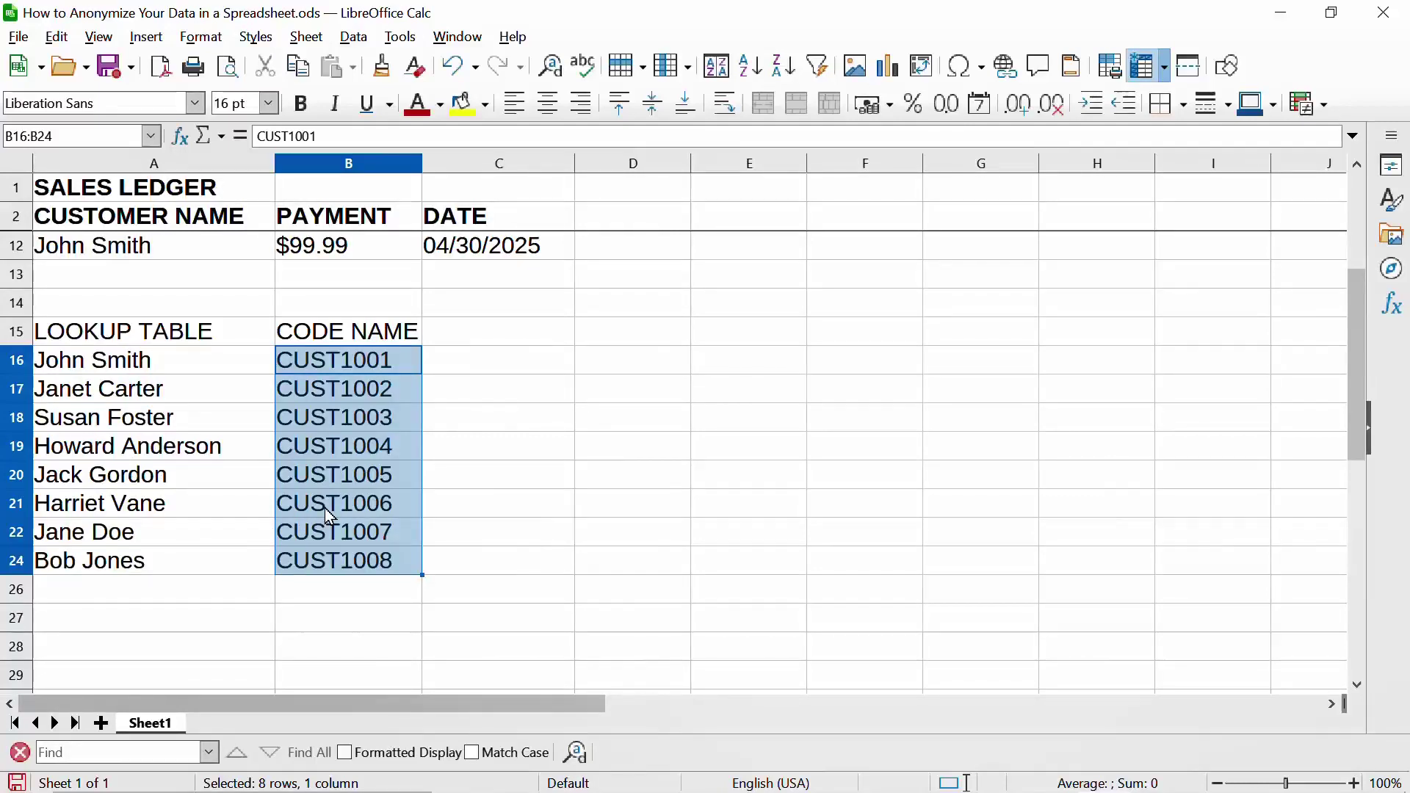
# Copy the whole sales ledger in A1:C12, including its title and column headings
pyautogui.scroll(-1, 329, 515)
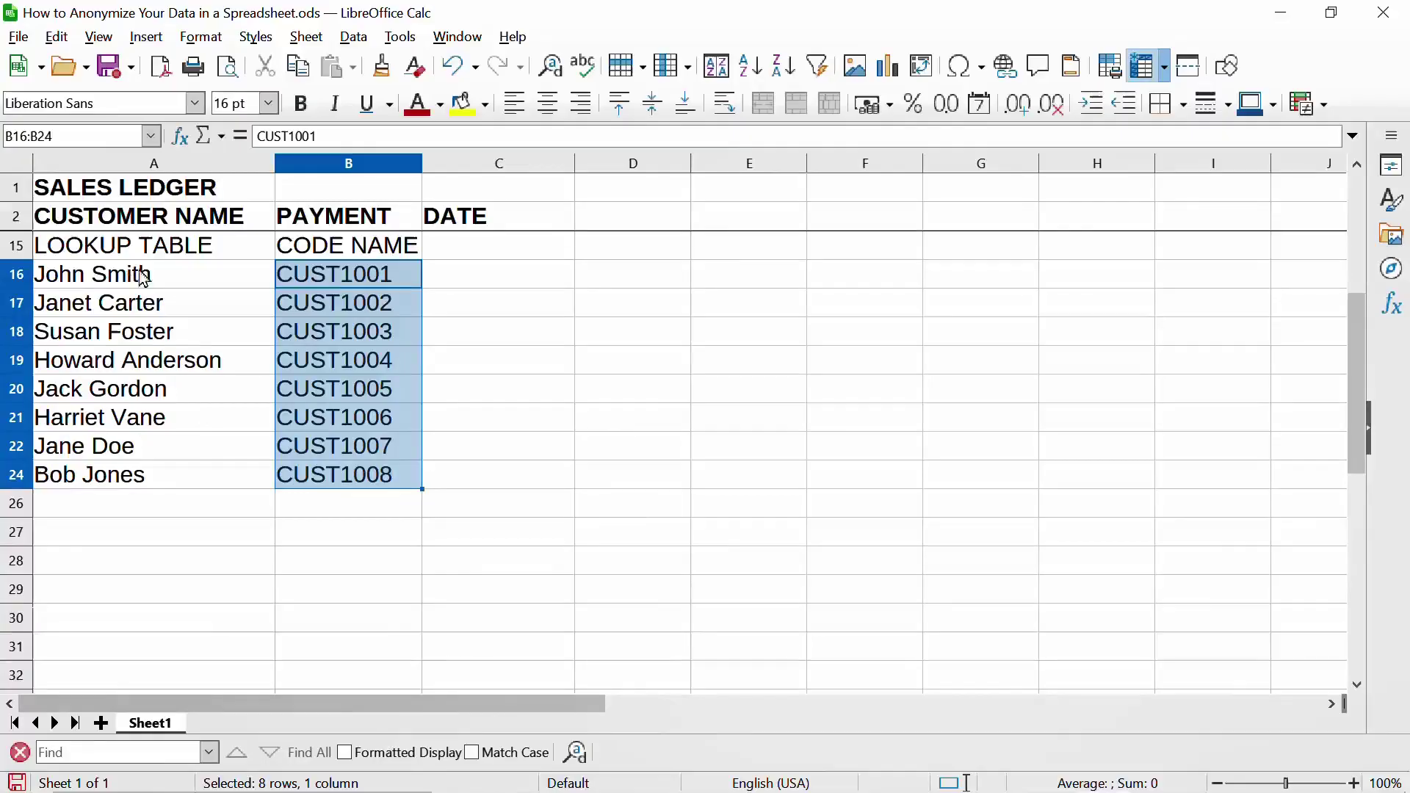
pyautogui.scroll(4, 332, 356)
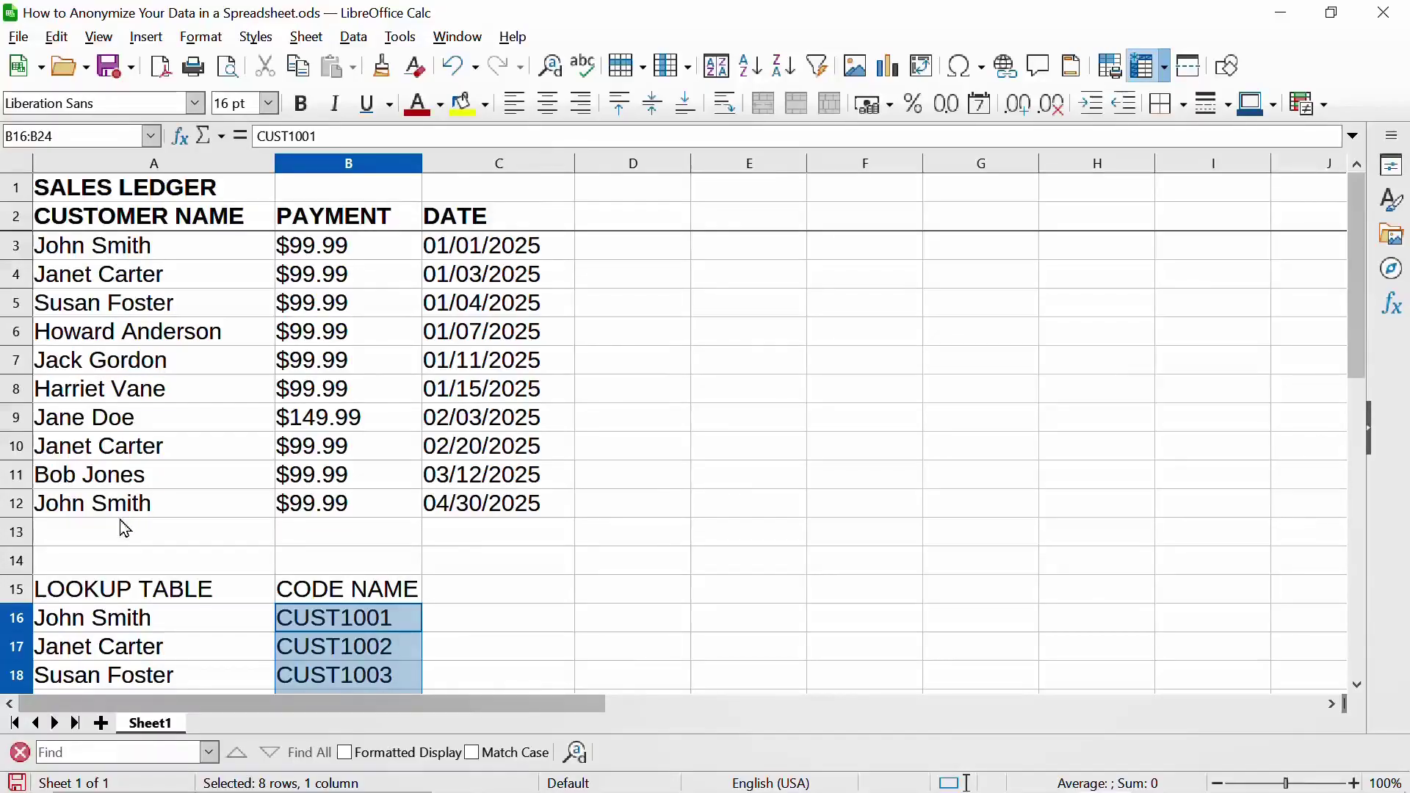
pyautogui.scroll(-2, 127, 528)
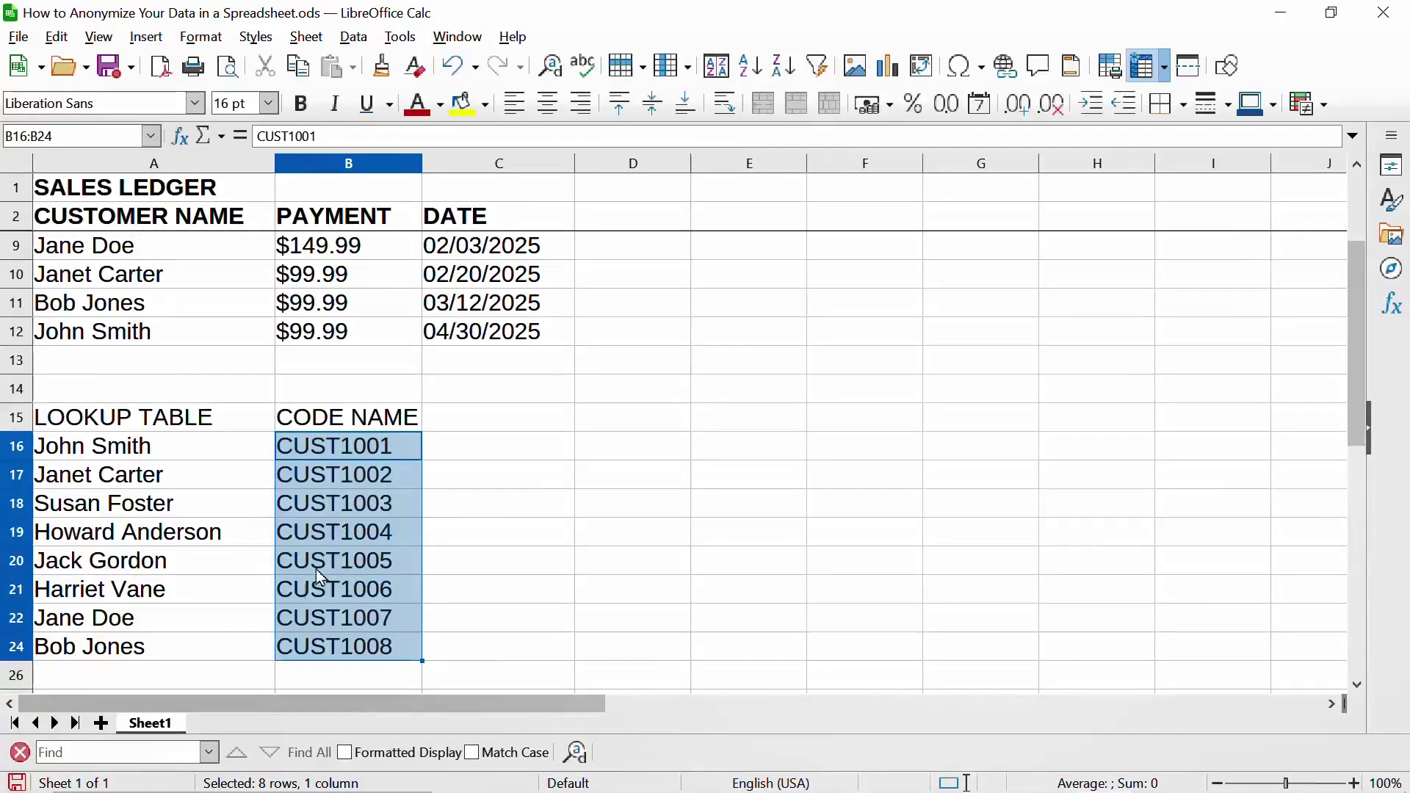
pyautogui.scroll(2, 334, 571)
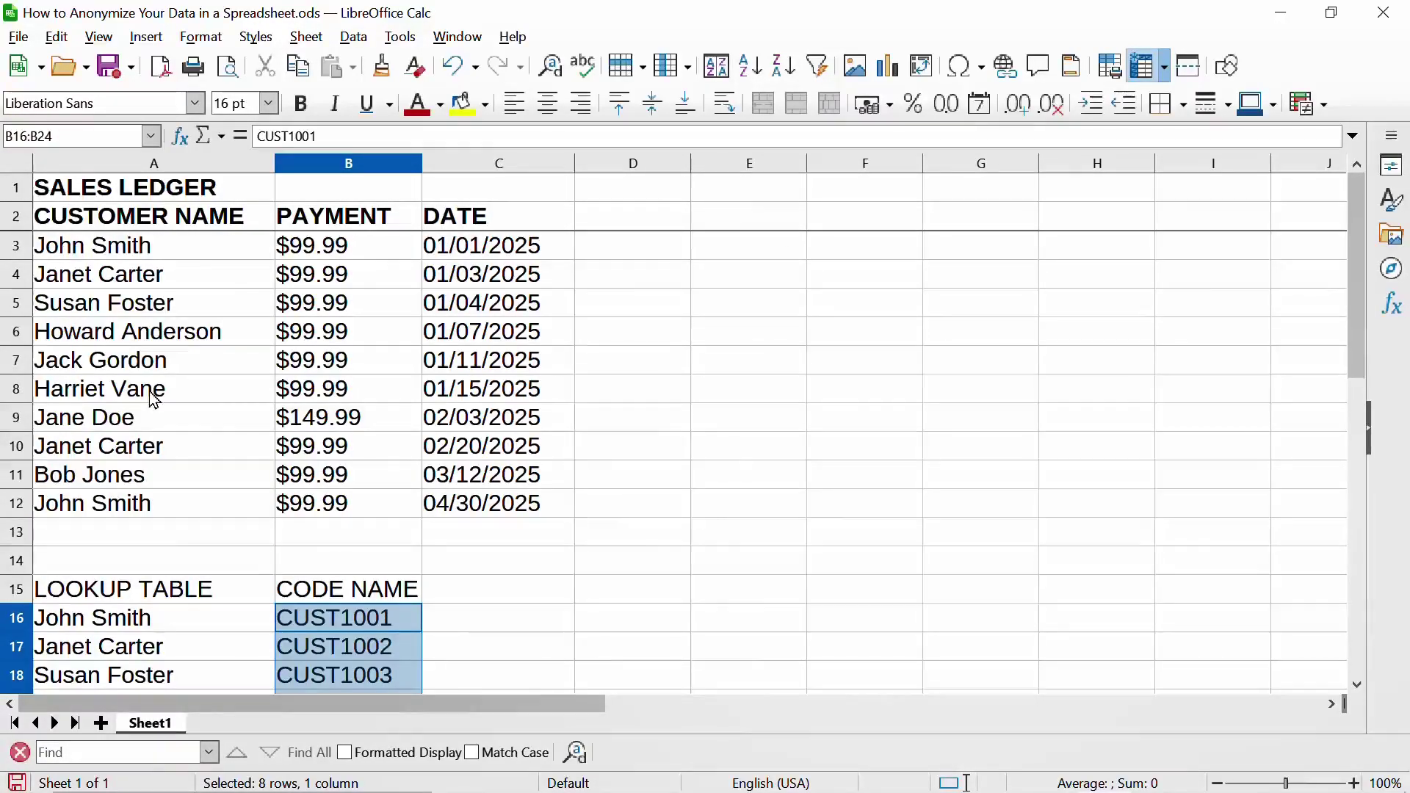
pyautogui.click(16, 189)
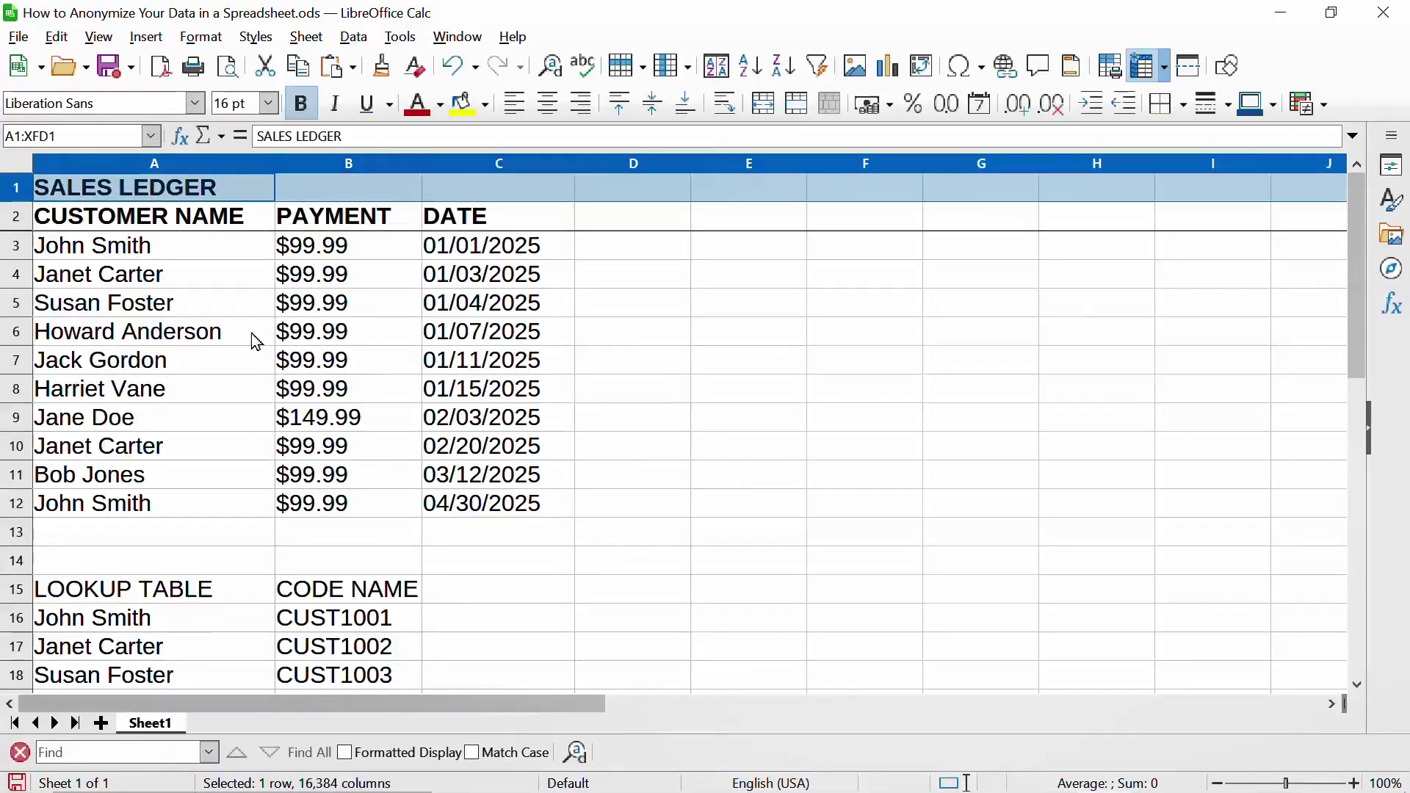
pyautogui.keyDown('shift'); pyautogui.click(542, 505); pyautogui.keyUp('shift')
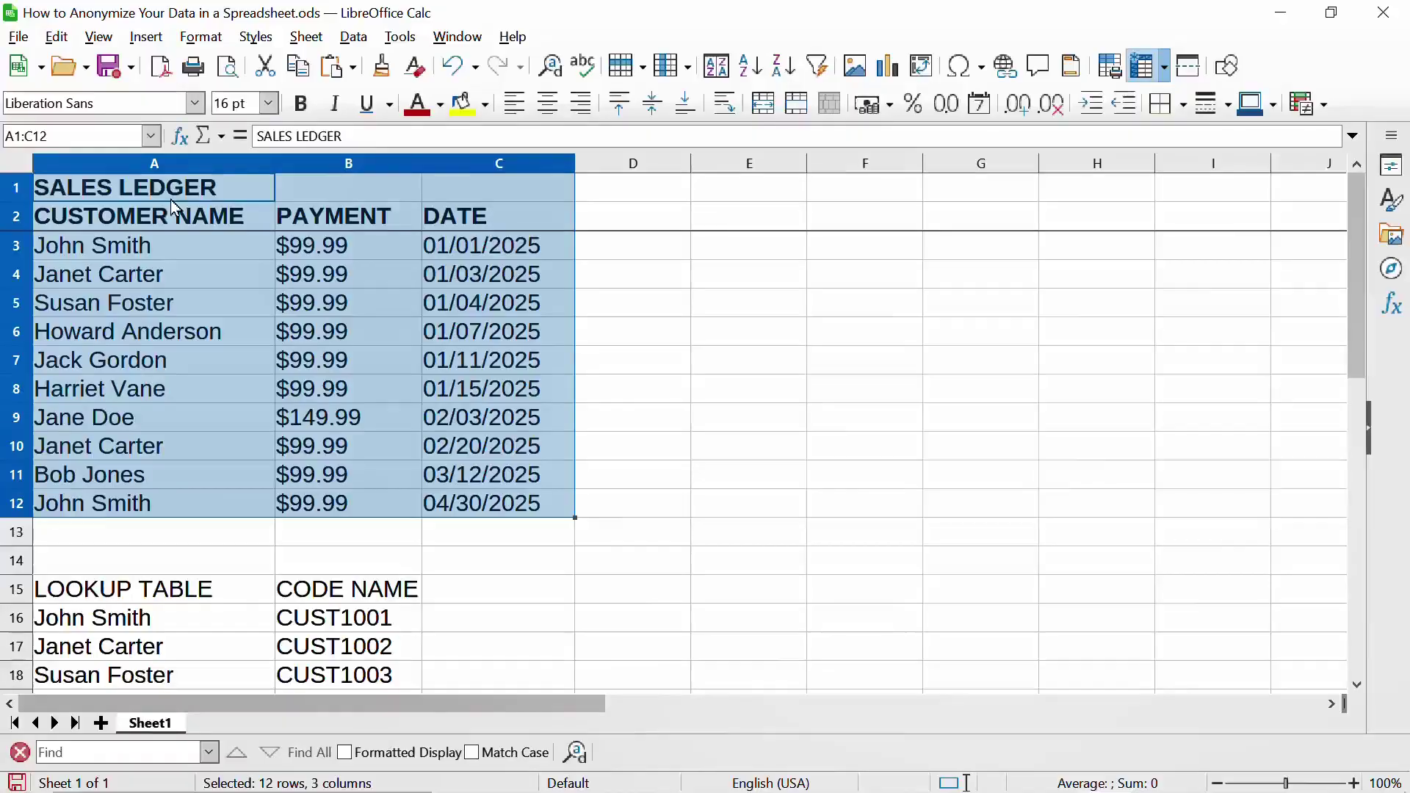
pyautogui.click(57, 37)
pyautogui.click(101, 167)
# Paste the copied ledger as unformatted text starting at A30, keeping the tab-separated import settings
pyautogui.scroll(-4, 370, 301)
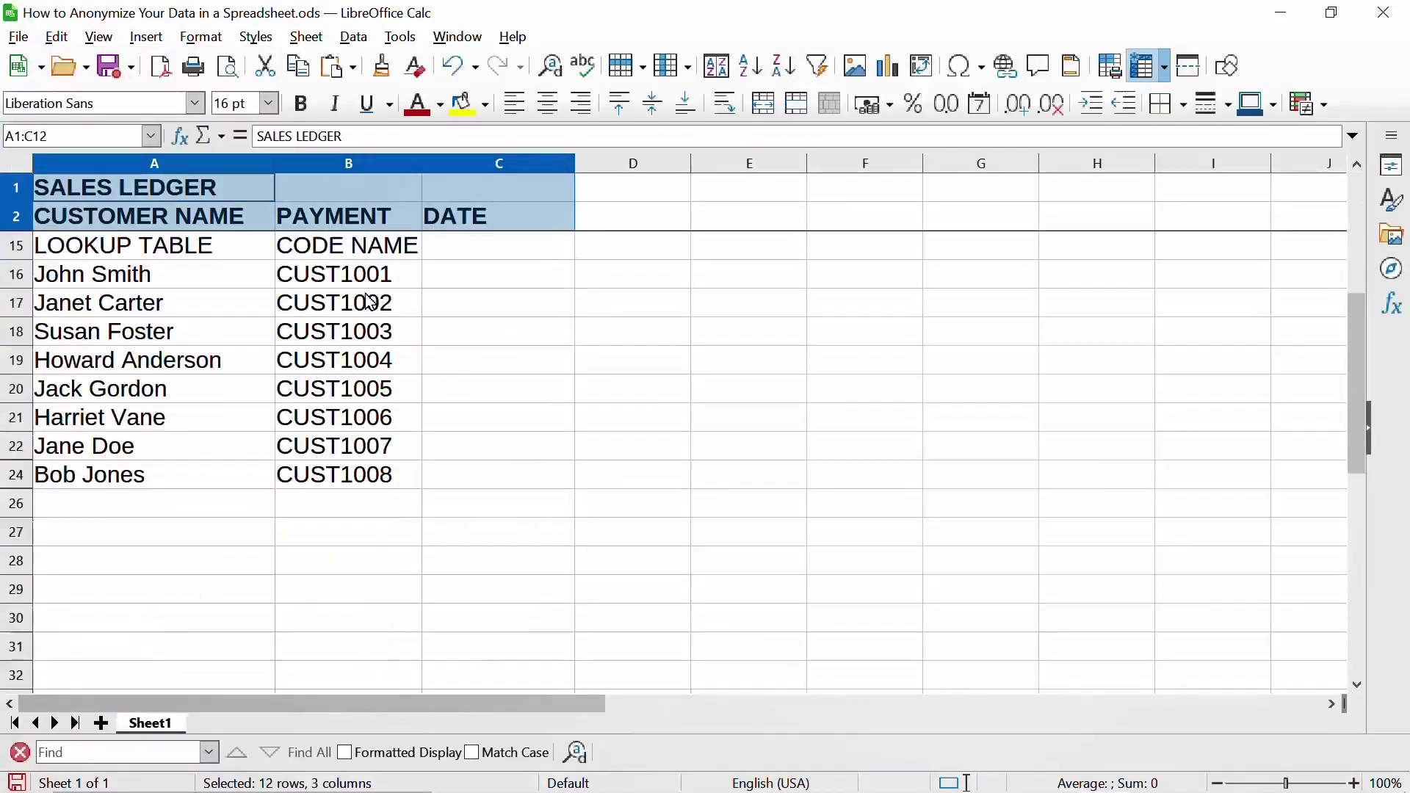
pyautogui.click(76, 629)
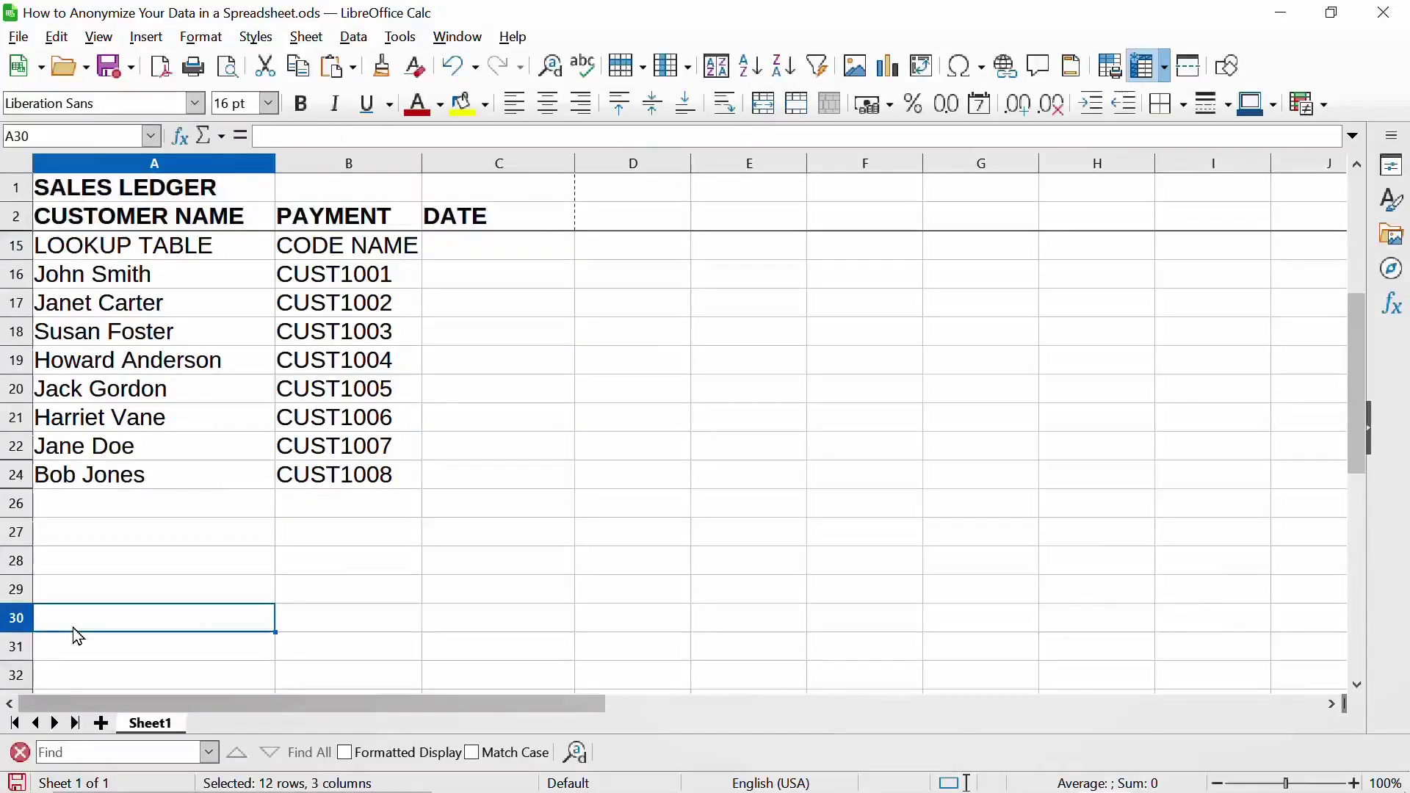
pyautogui.click(56, 36)
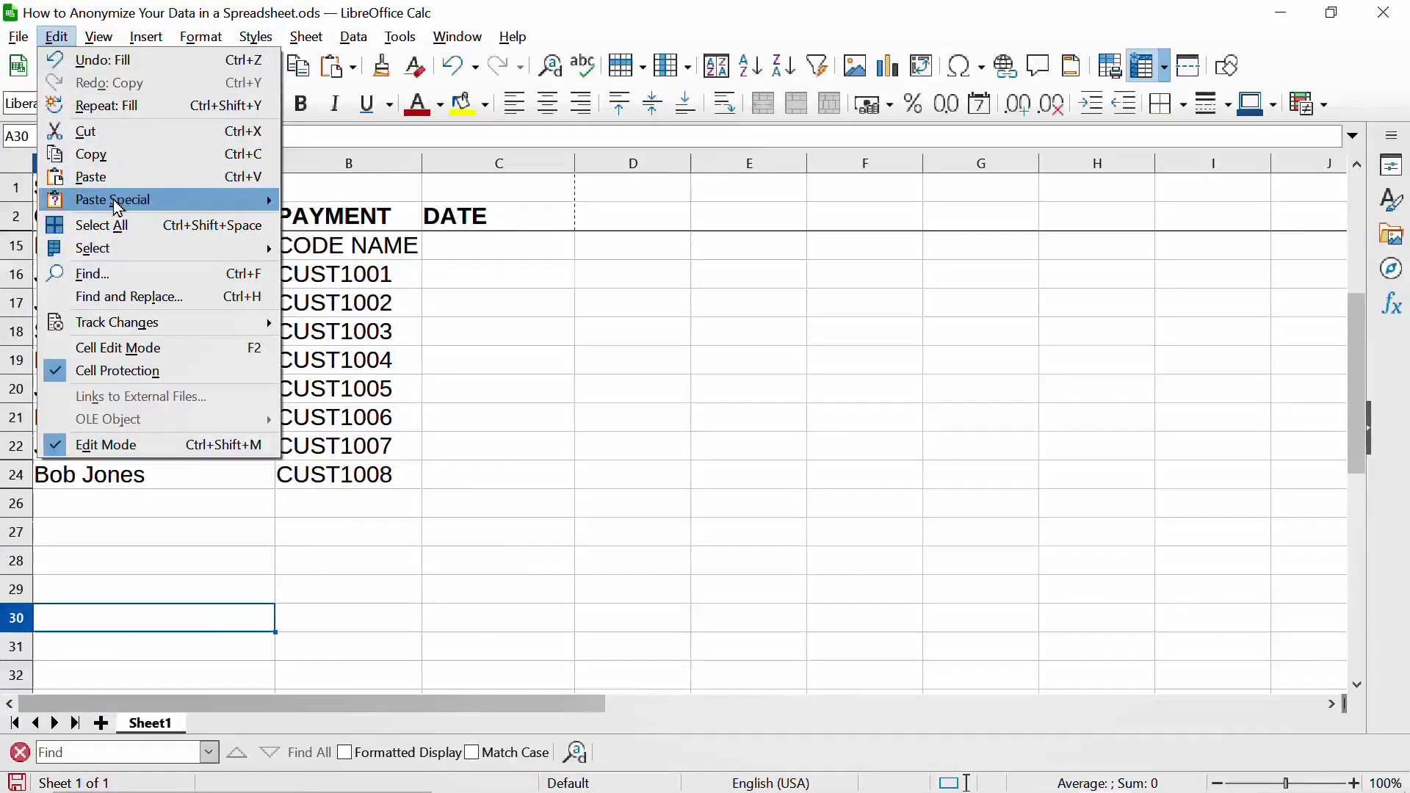
pyautogui.moveTo(117, 208)
pyautogui.click(350, 198)
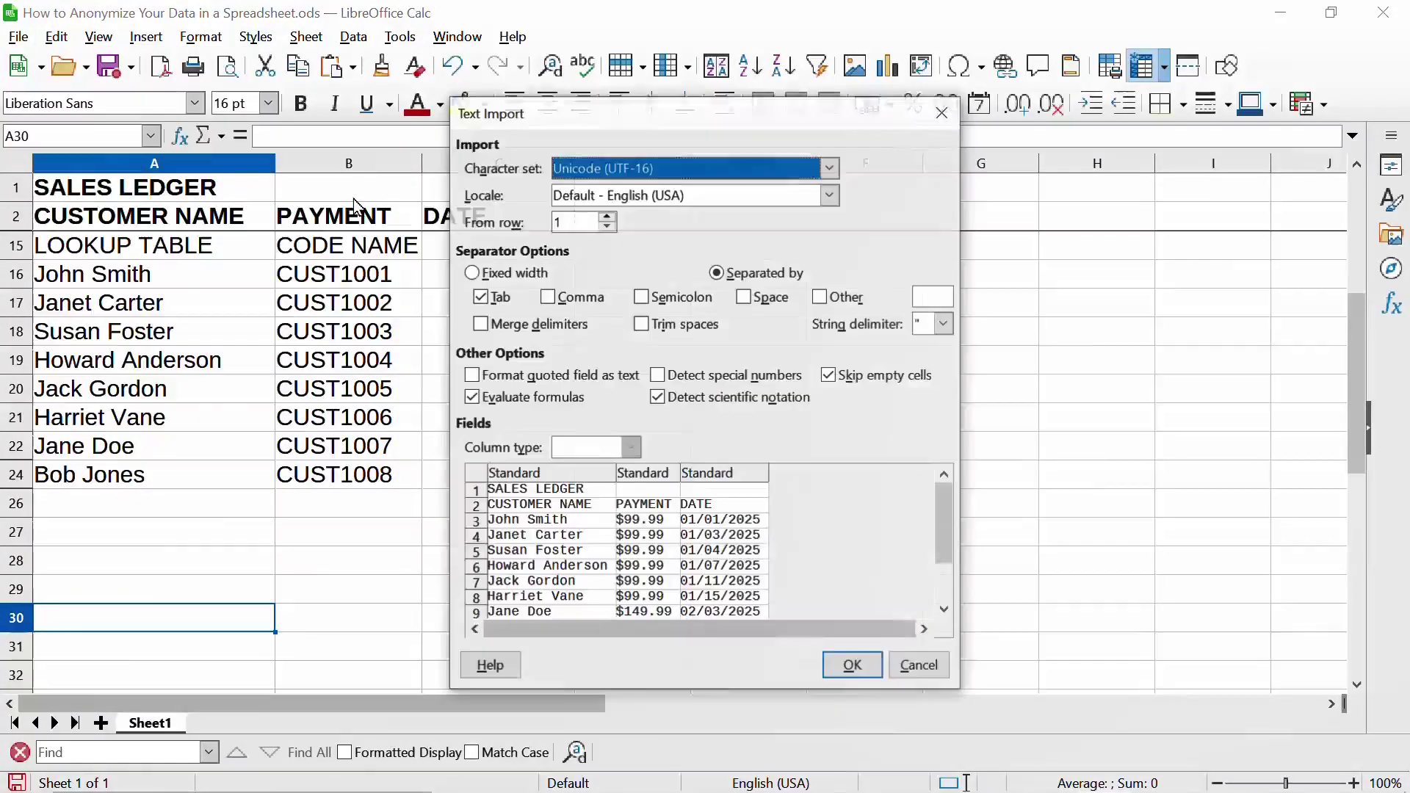
pyautogui.moveTo(937, 518); pyautogui.dragTo(966, 510)
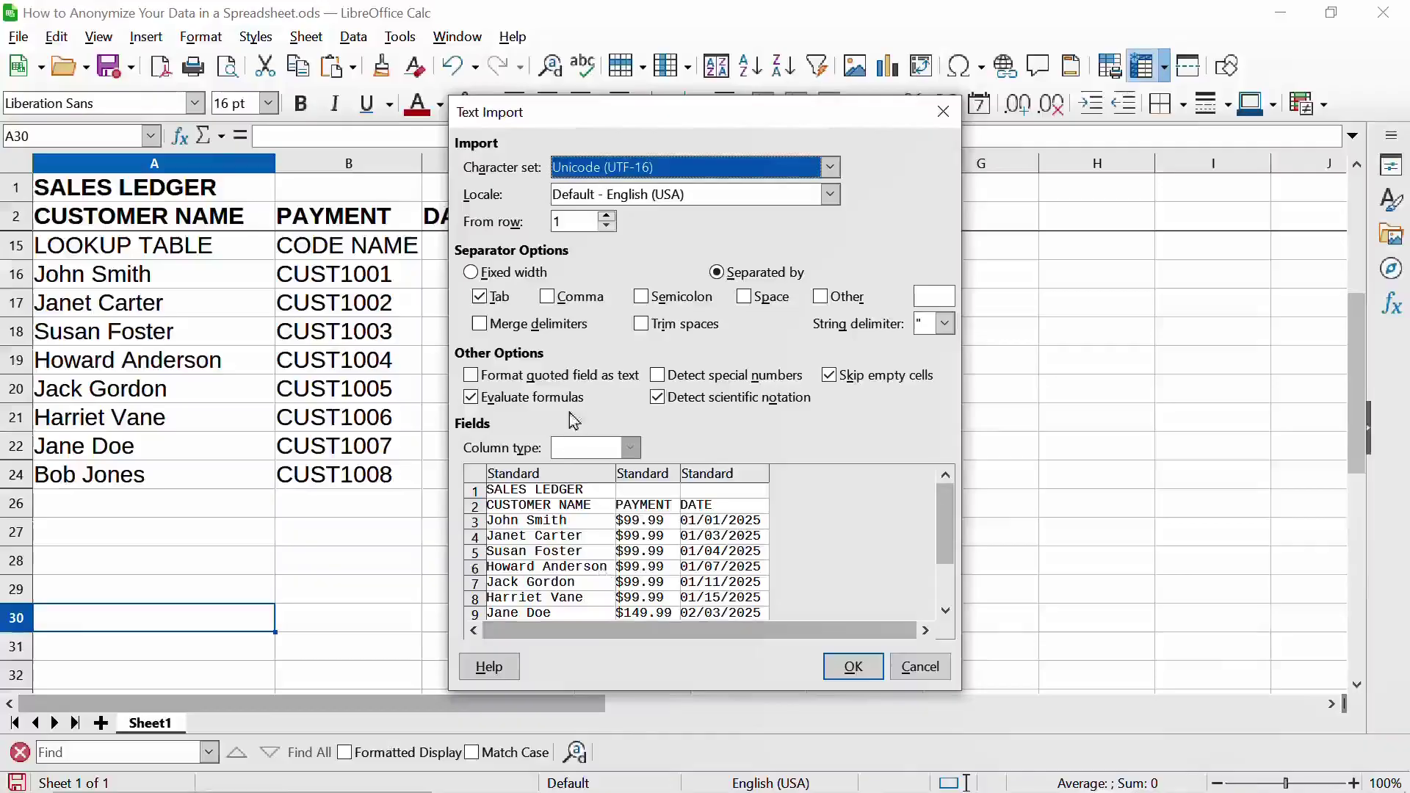
pyautogui.click(853, 667)
# Enter the heading ANONYMIZED LEDGER WITH FORMULAS in A29 above the pasted ledger
pyautogui.scroll(-3, 551, 576)
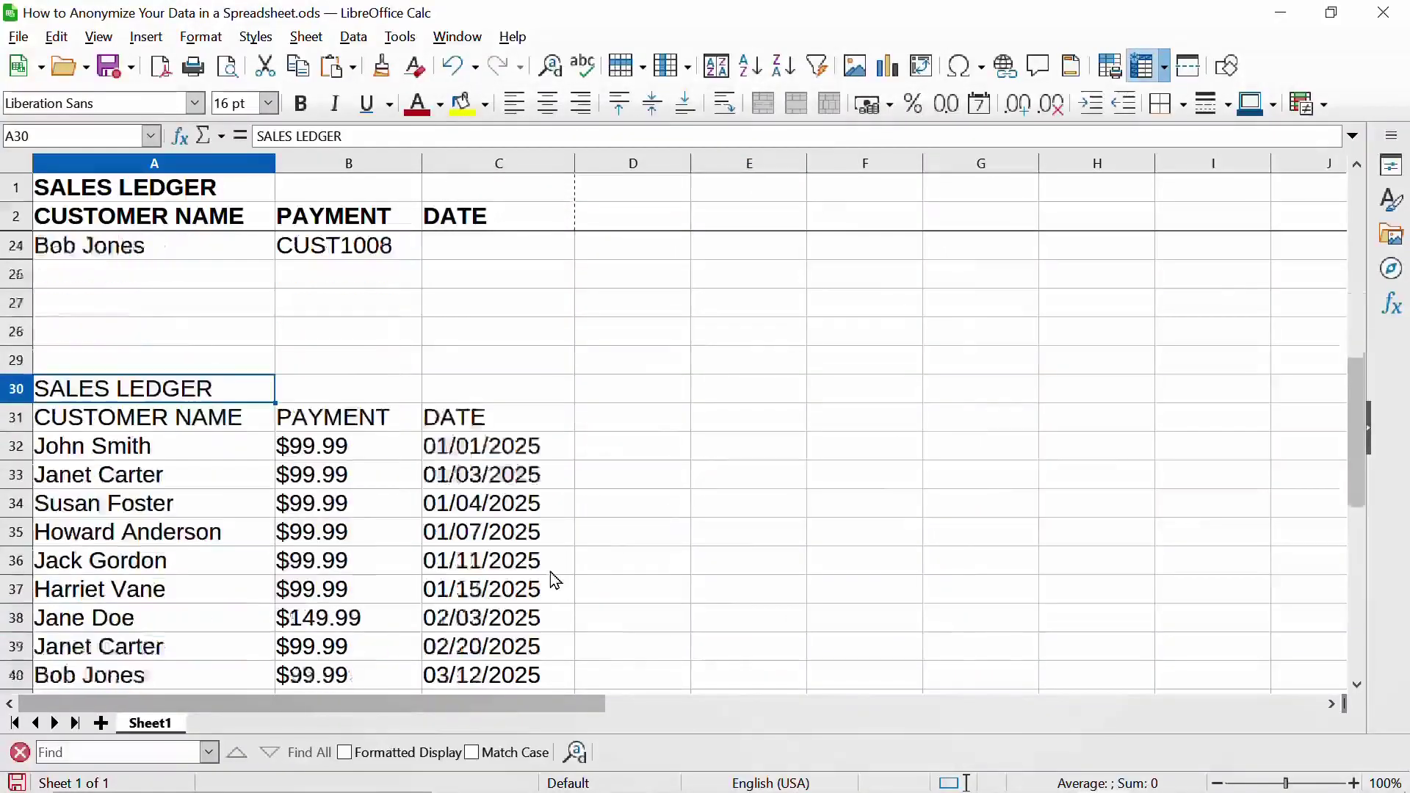
pyautogui.click(219, 367)
pyautogui.write('ANONYMIZED LEDGER WITH FO')
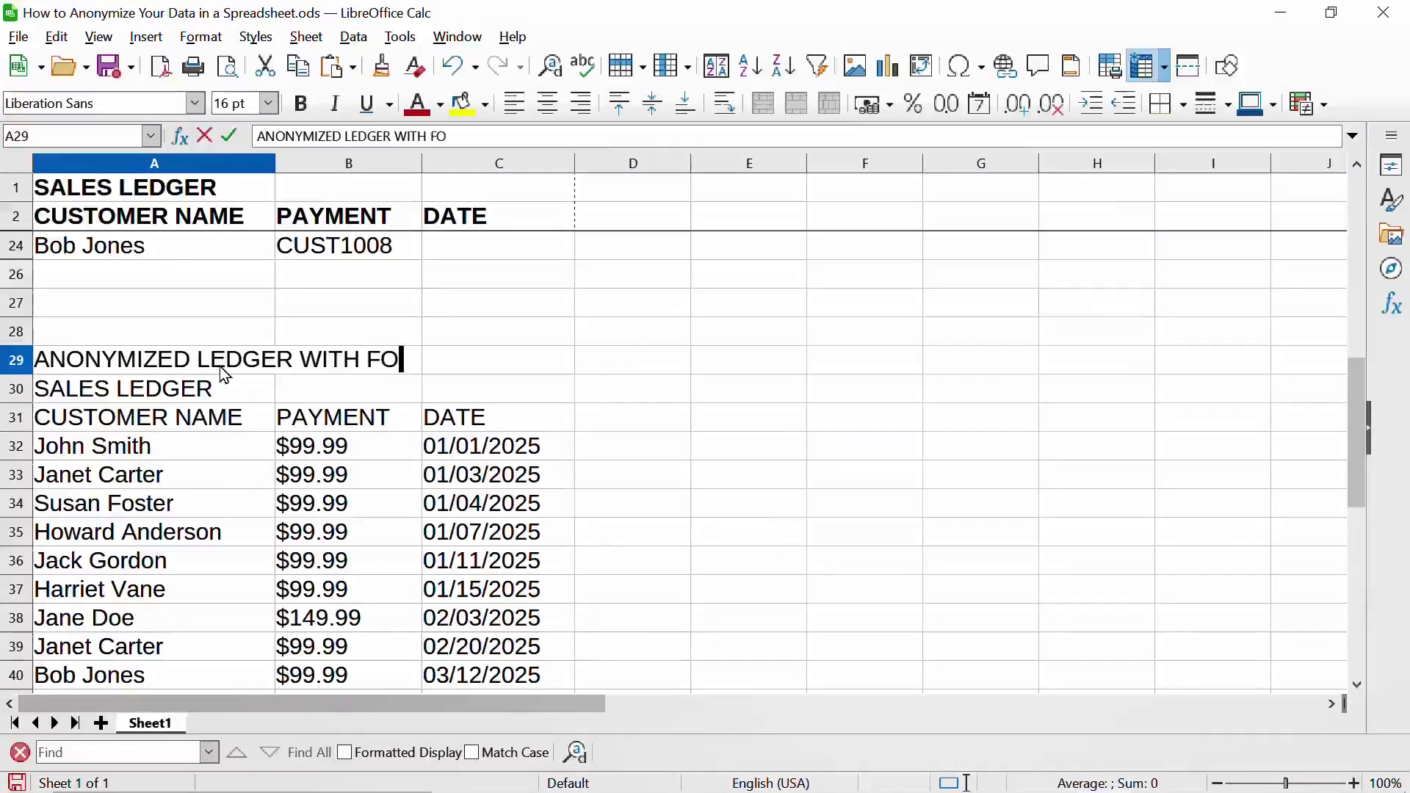
pyautogui.write('RMULAS')
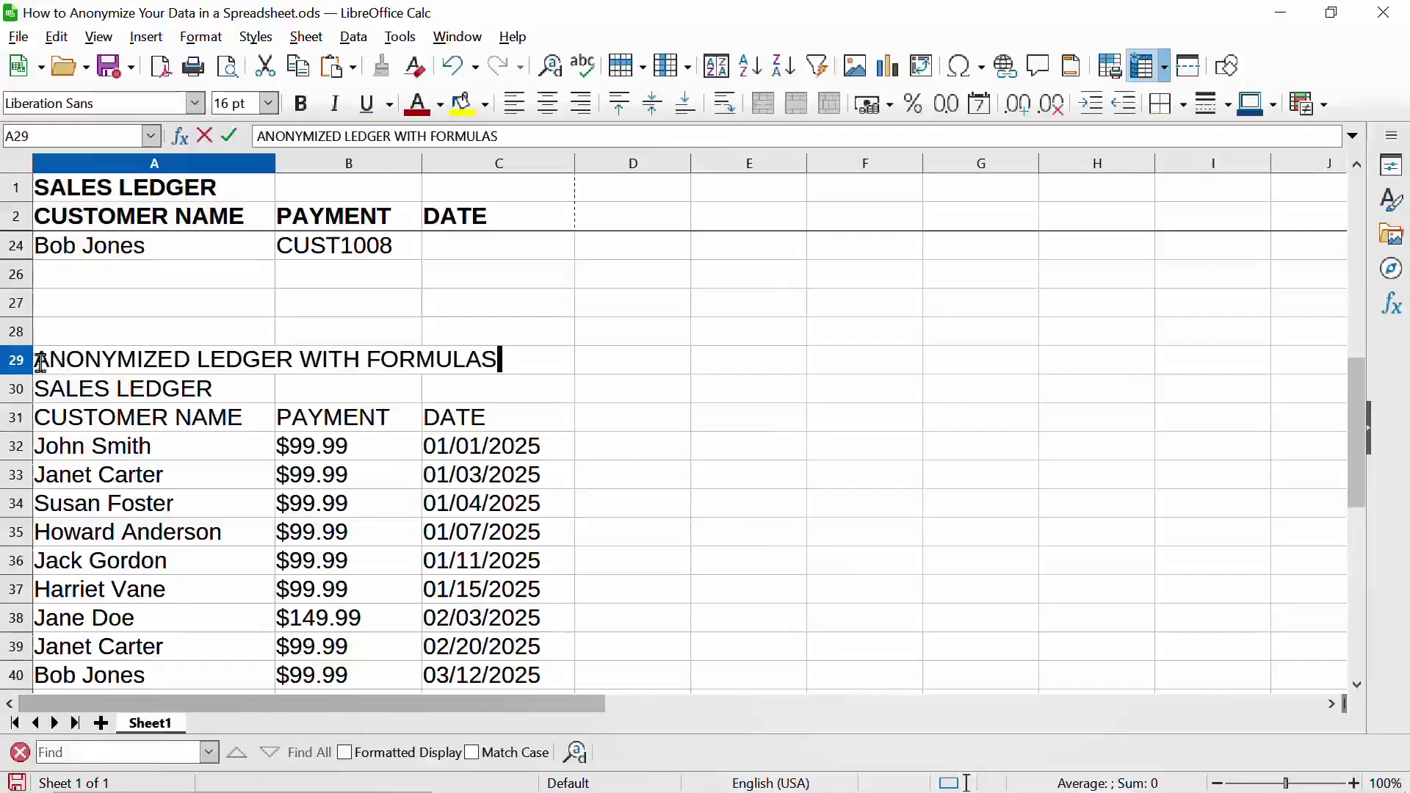
# Replace the first customer name in A32 with the start of a VLOOKUP formula using A3 as the search criterion
pyautogui.scroll(-1, 117, 451)
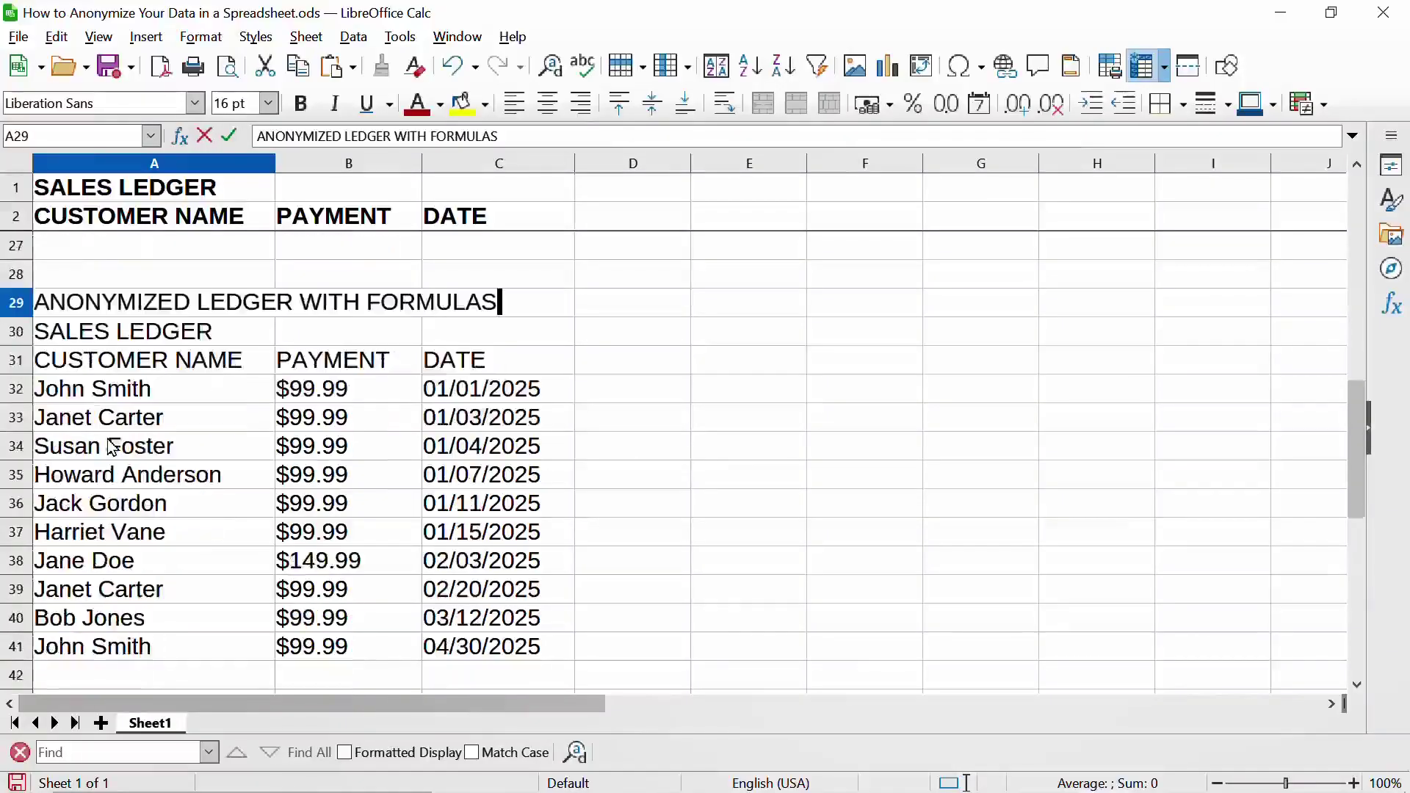
pyautogui.click(145, 395)
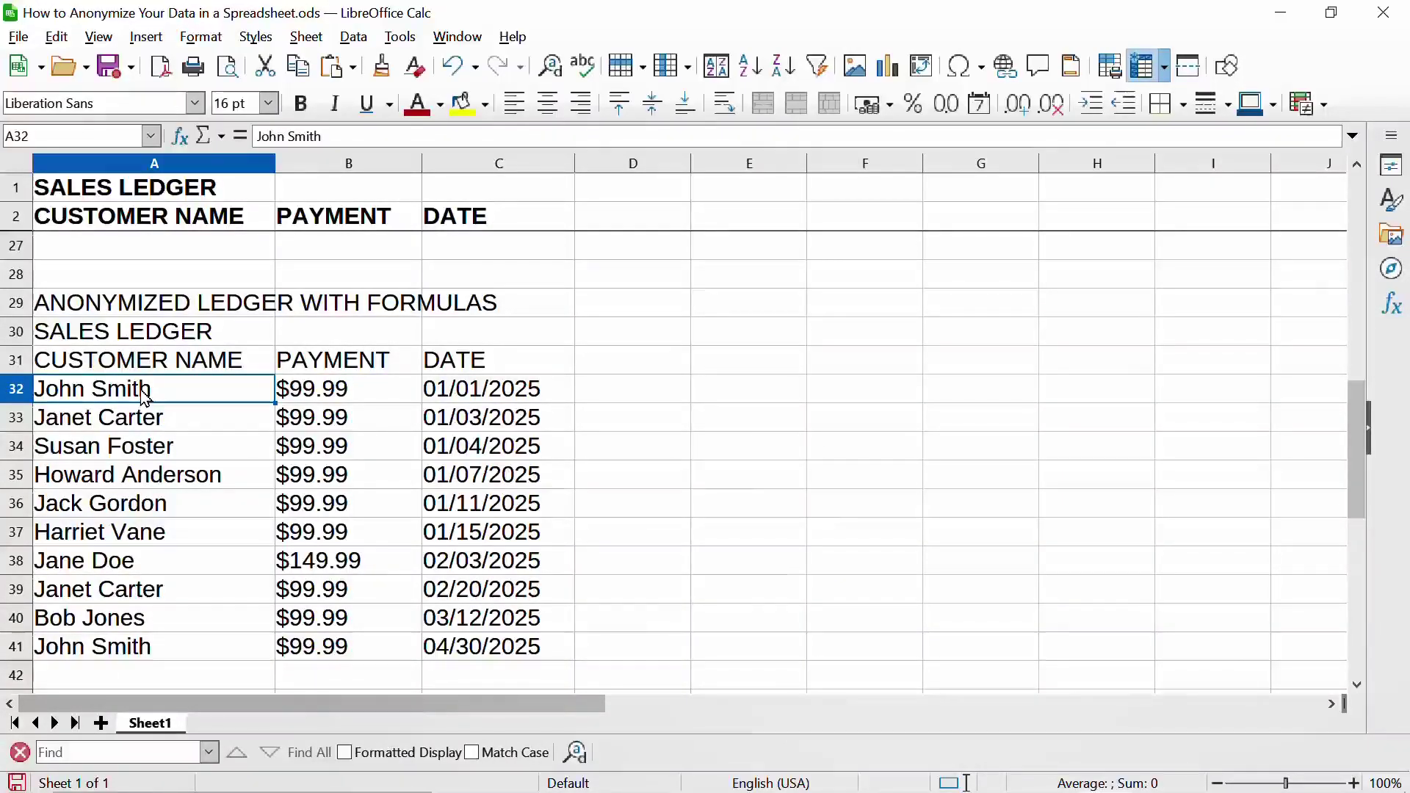
pyautogui.write('=')
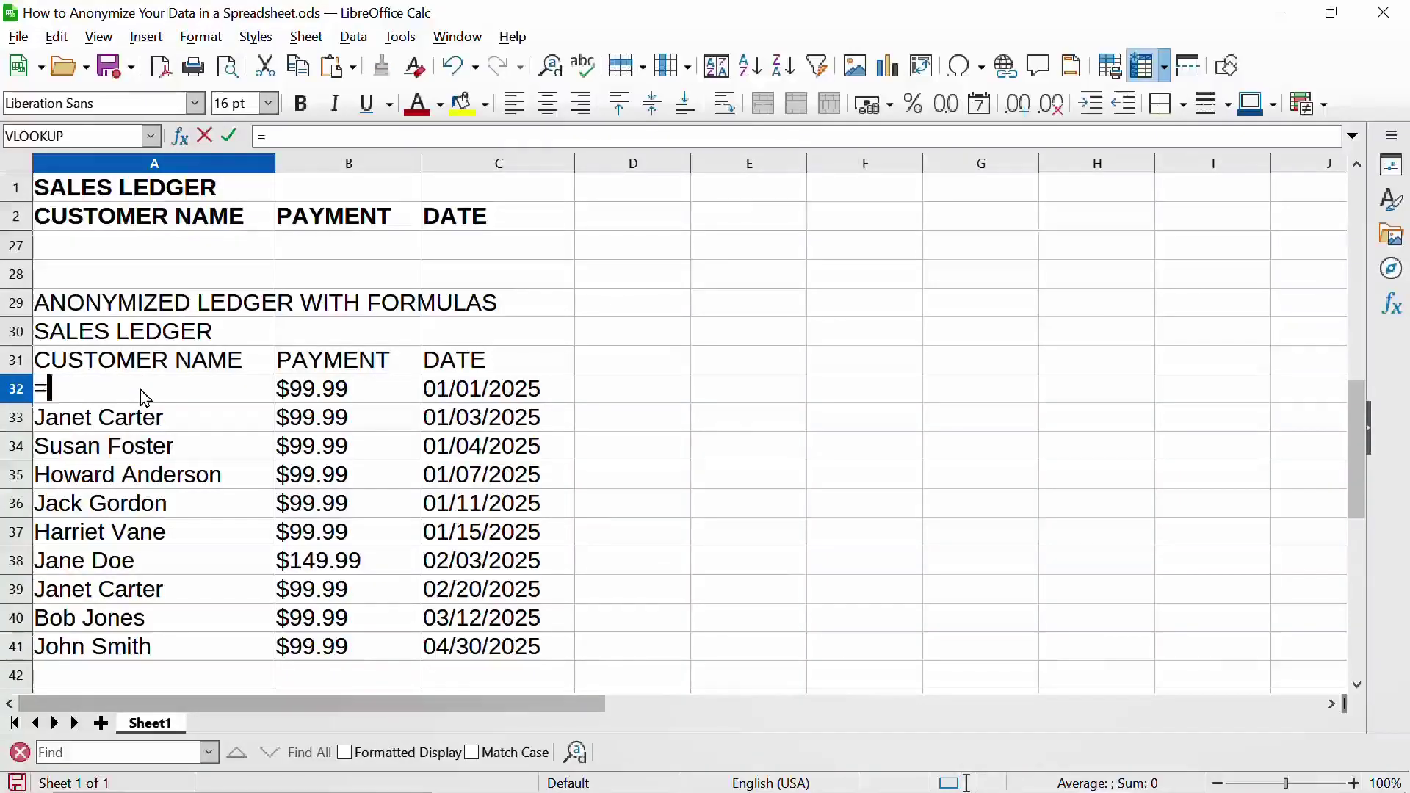
pyautogui.write('VLO')
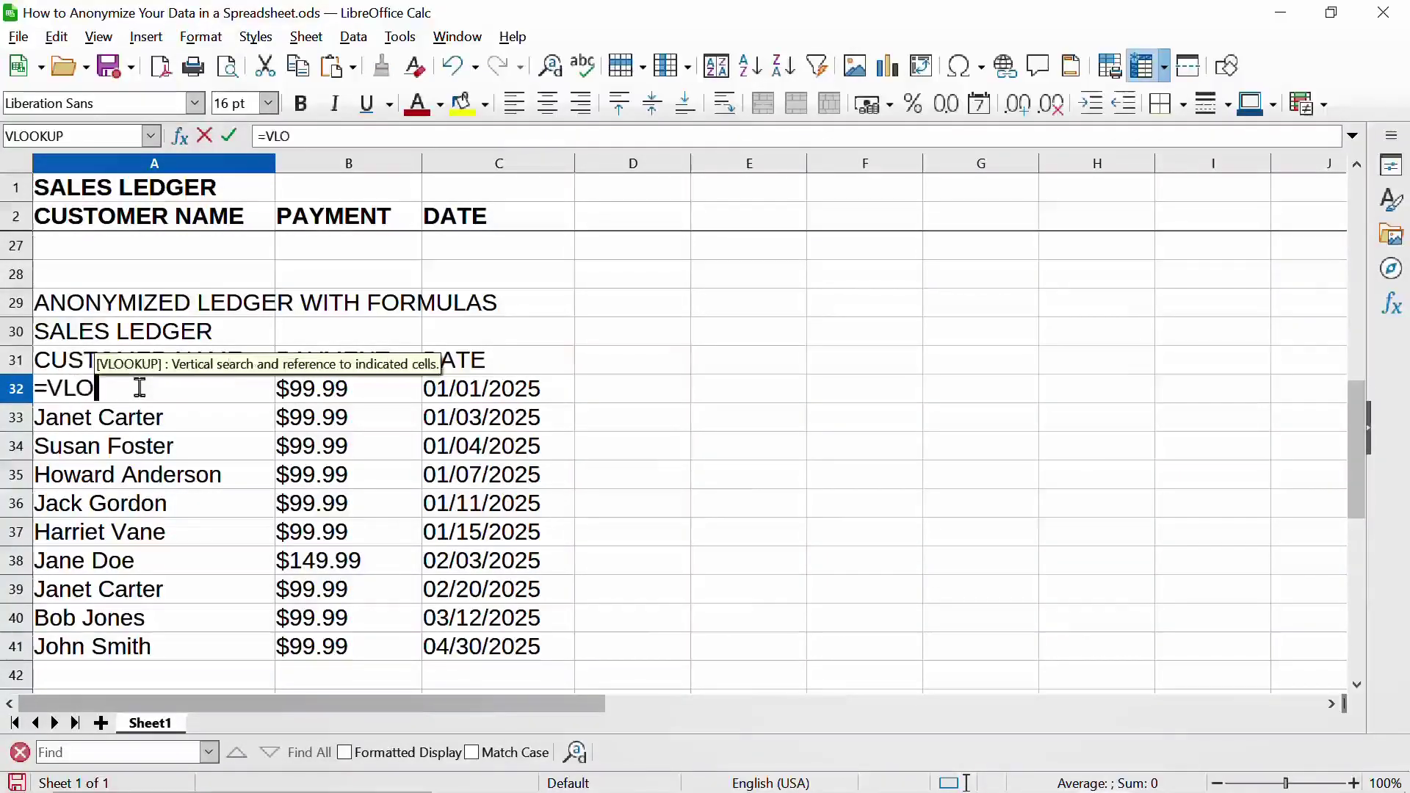
pyautogui.write('OKUP')
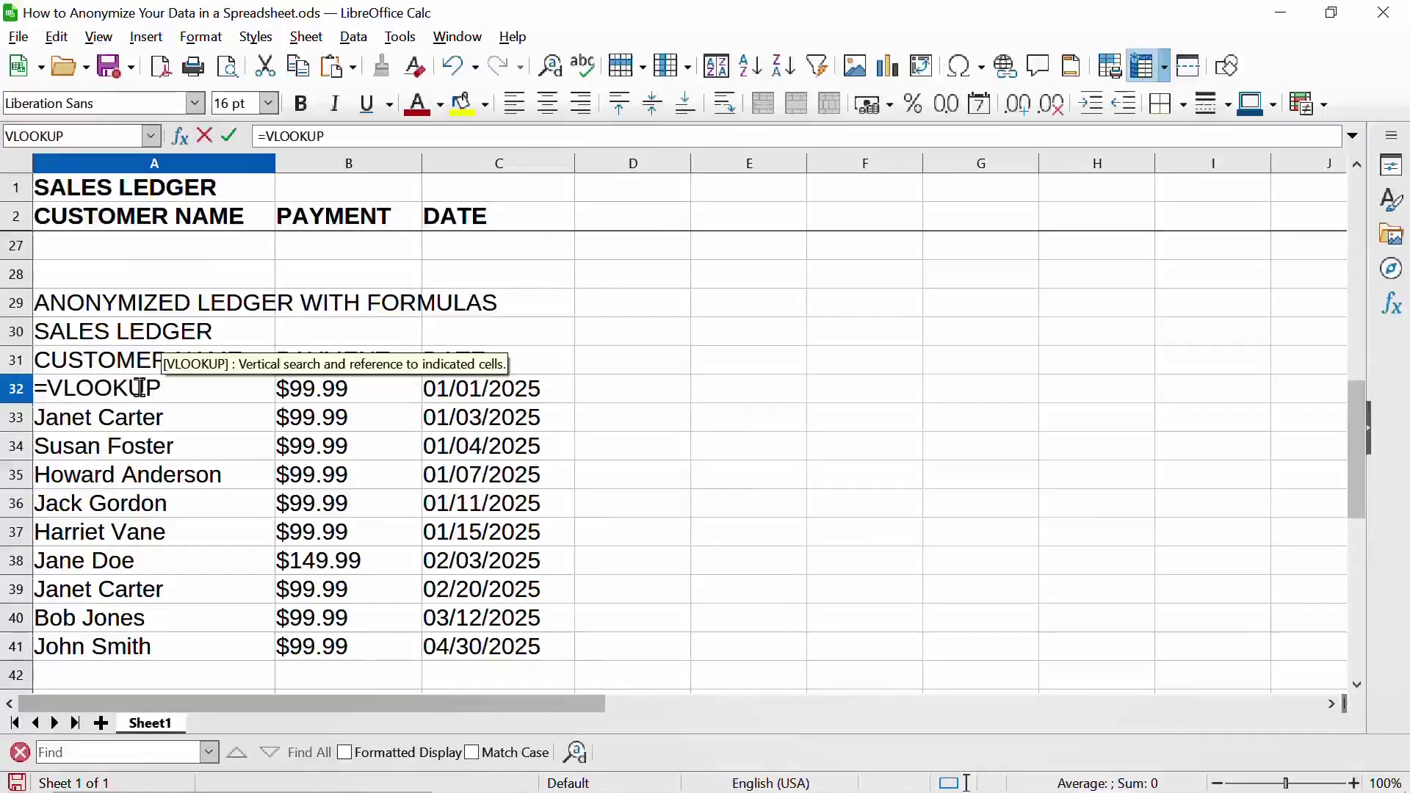
pyautogui.write('(')
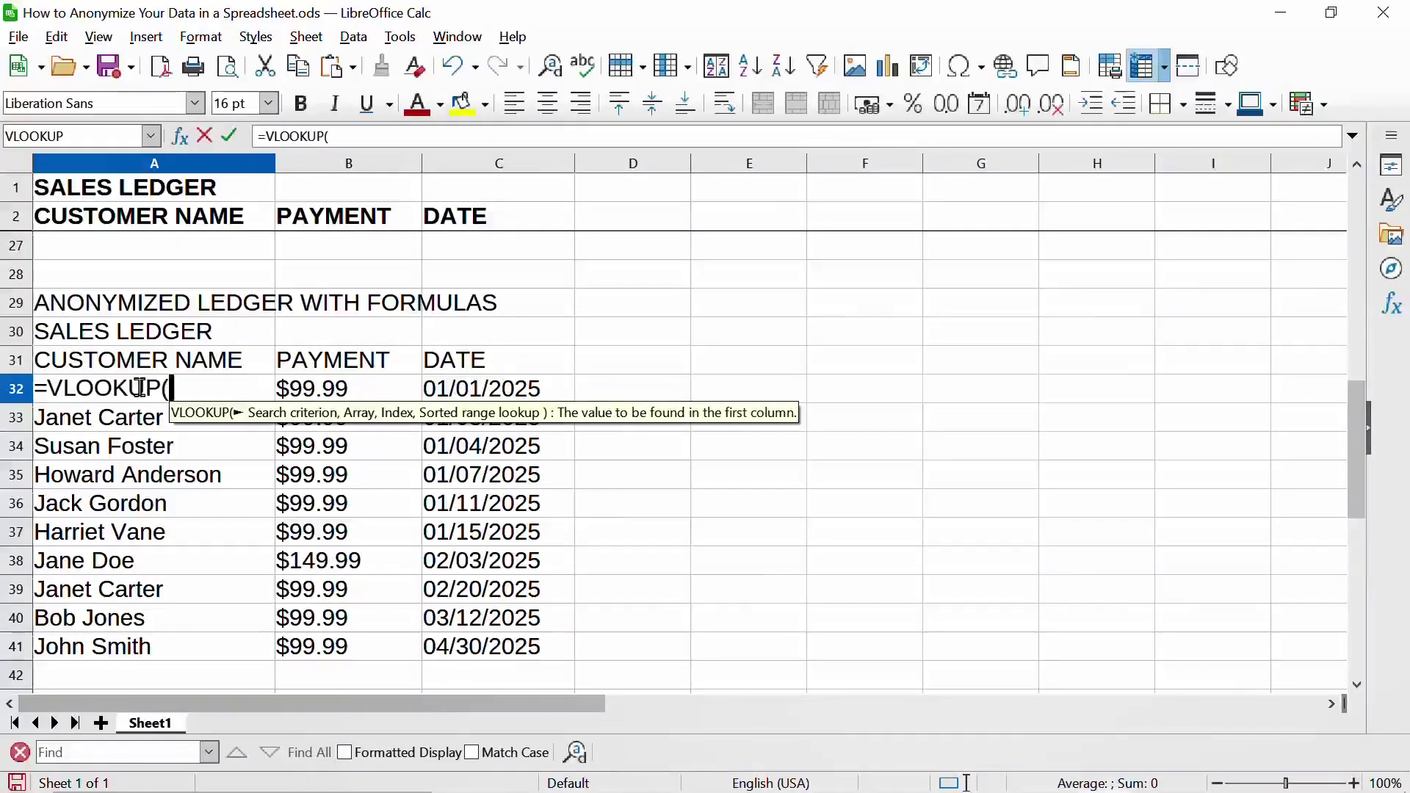
pyautogui.scroll(8, 211, 425)
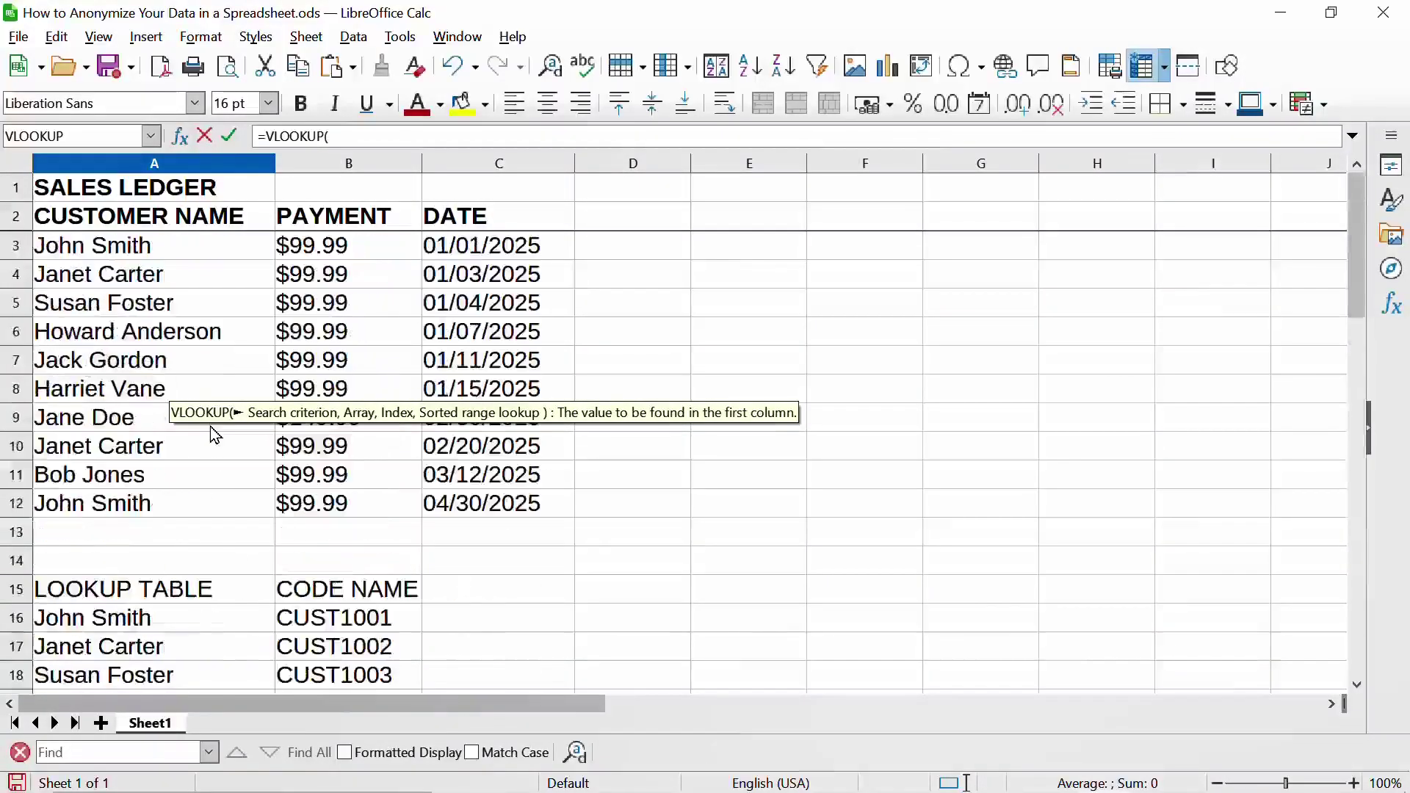
pyautogui.click(124, 254)
pyautogui.scroll(-7, 270, 321)
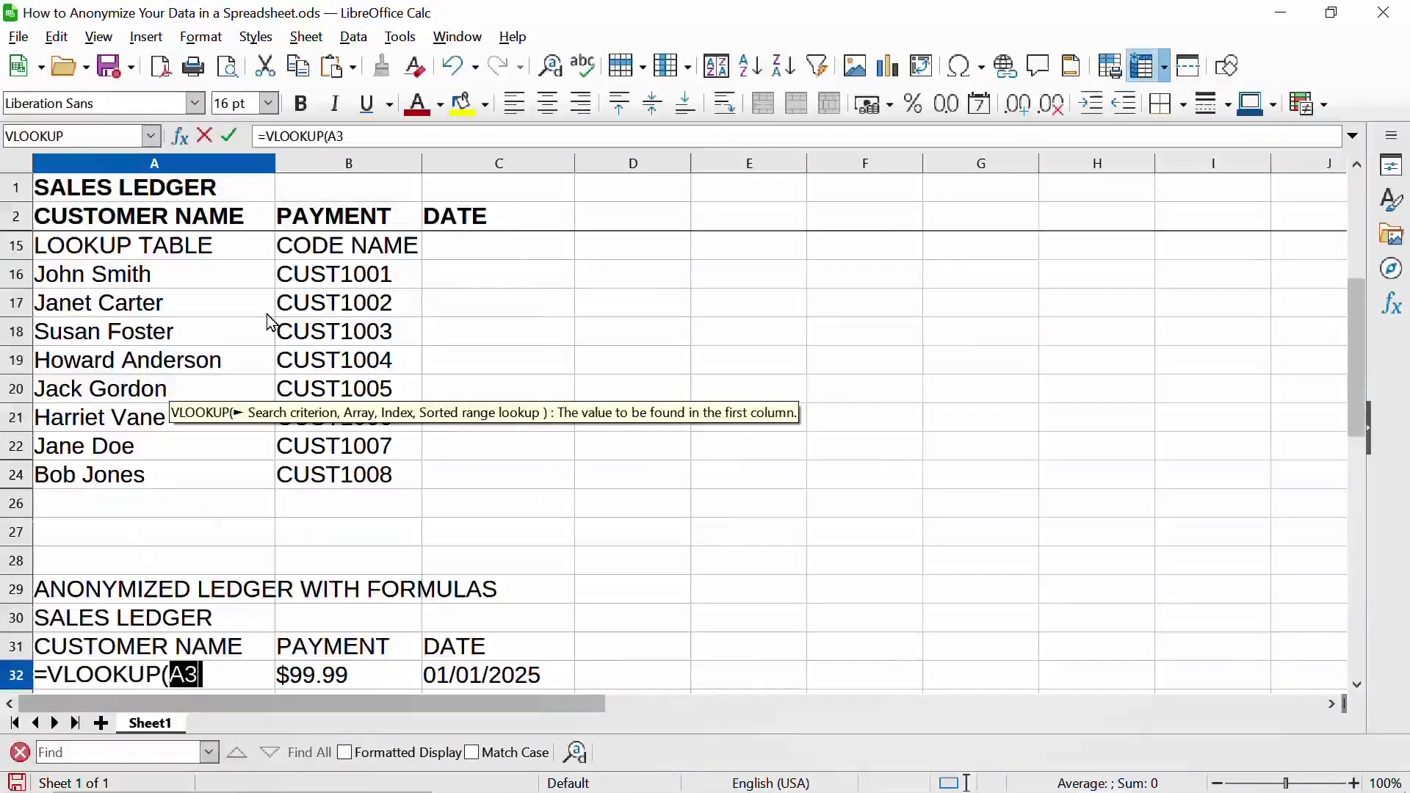
pyautogui.click(215, 453)
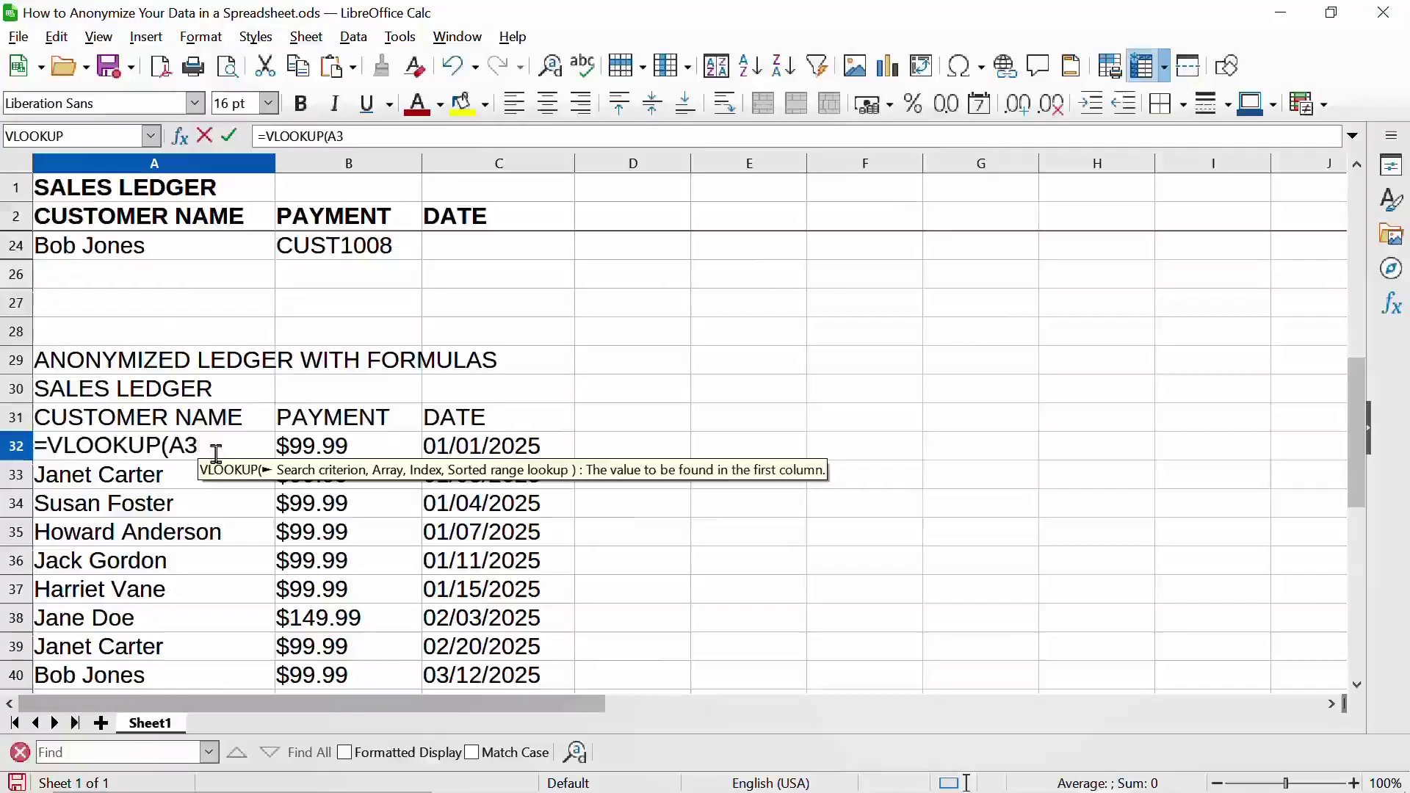
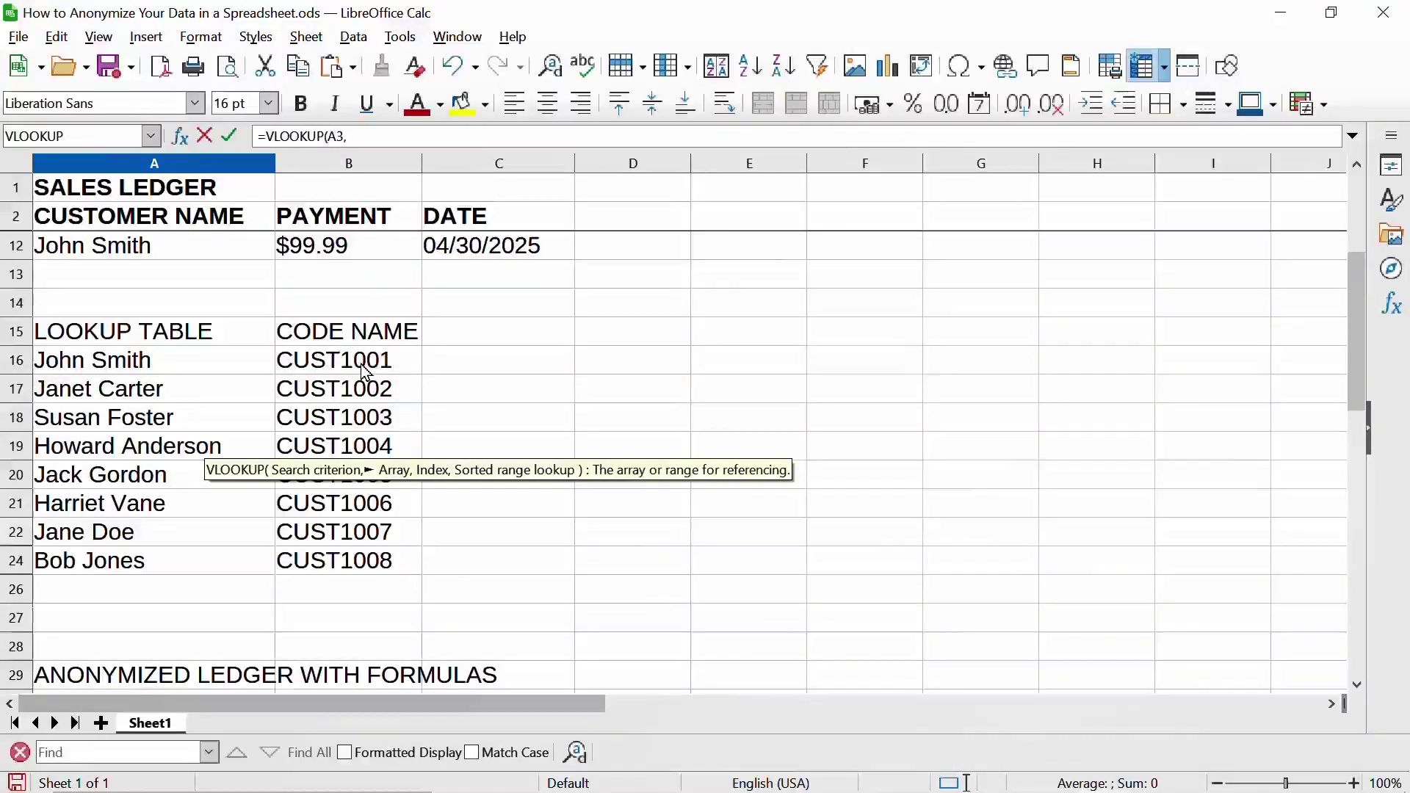
# Add the lookup table range A16:B24 as the array argument of the VLOOKUP formula
pyautogui.scroll(-3, 365, 373)
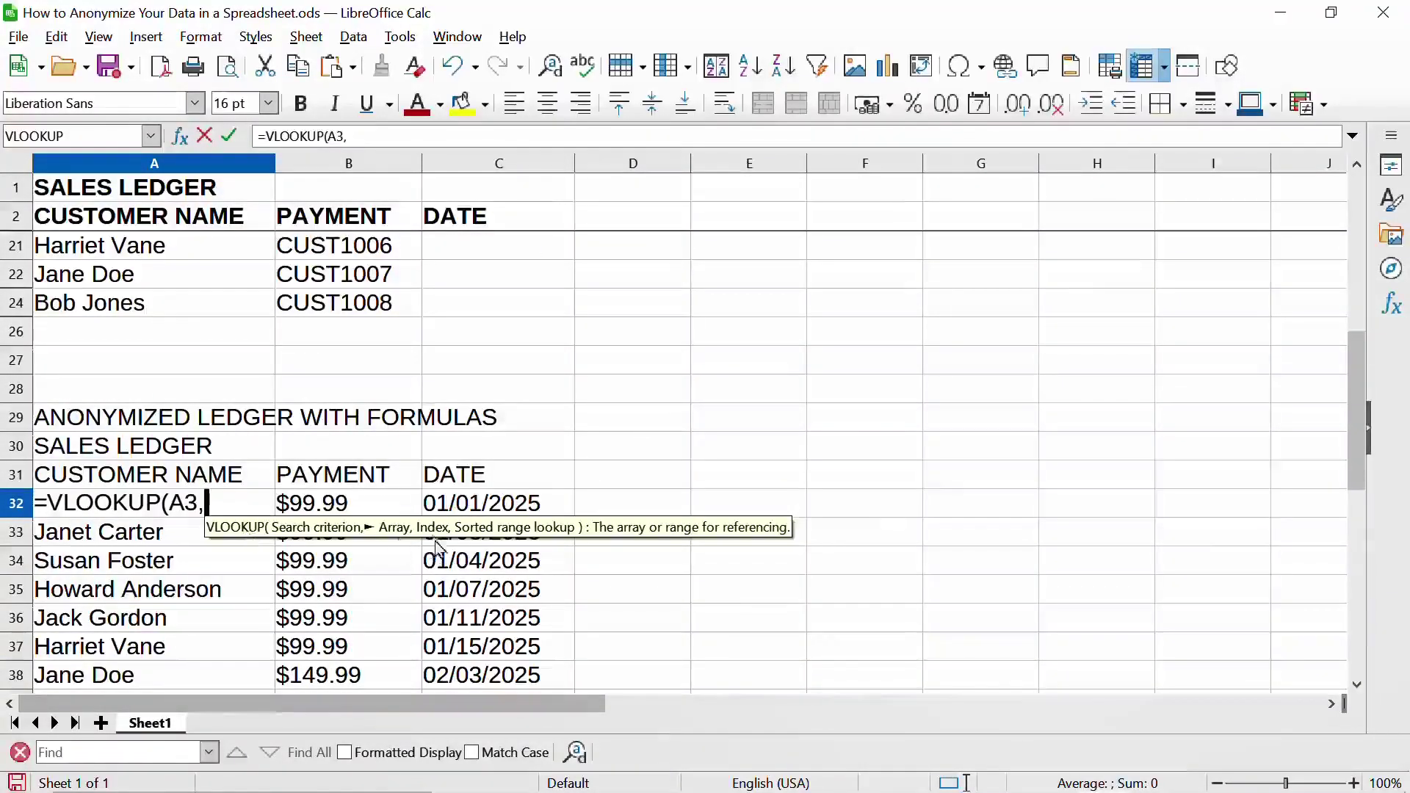
pyautogui.scroll(3, 387, 456)
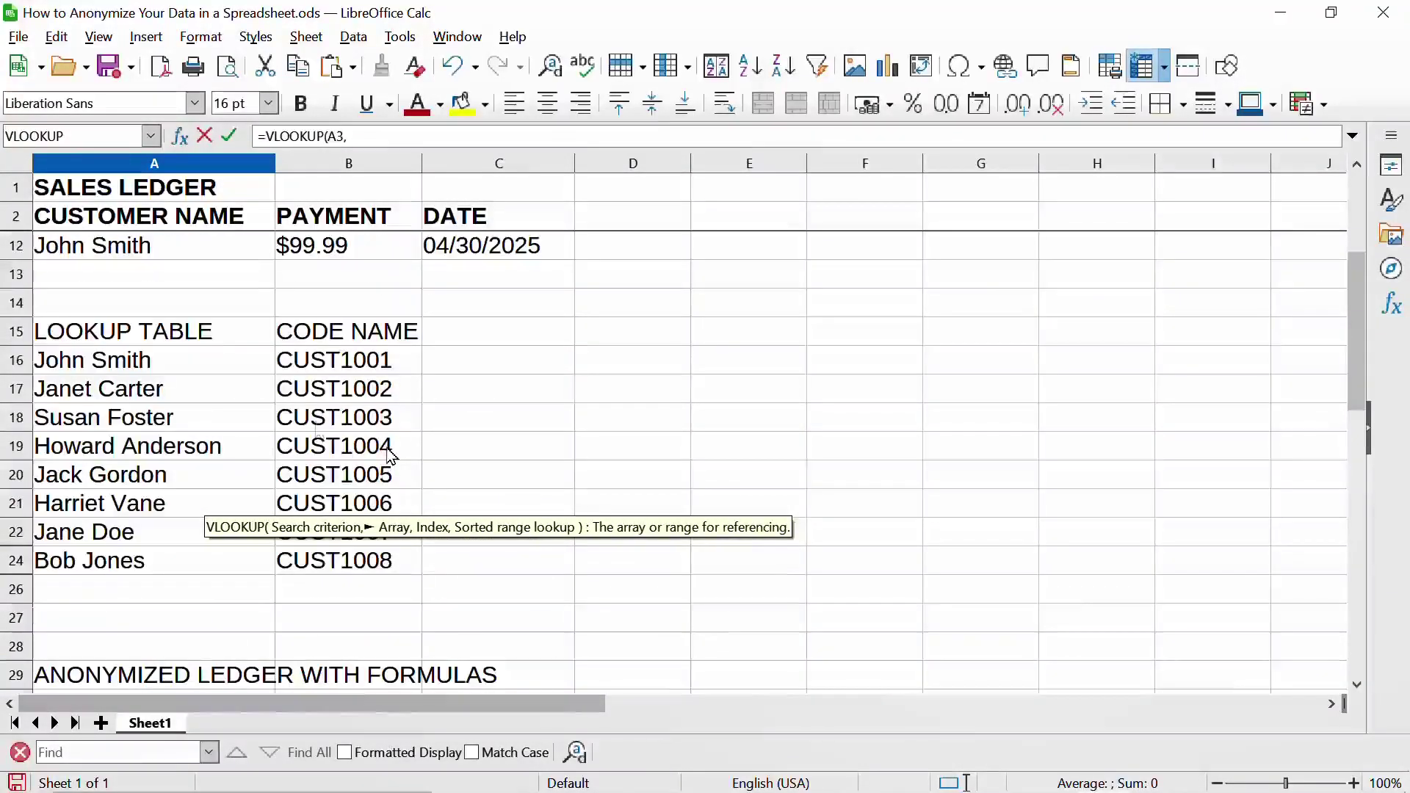
pyautogui.click(129, 366)
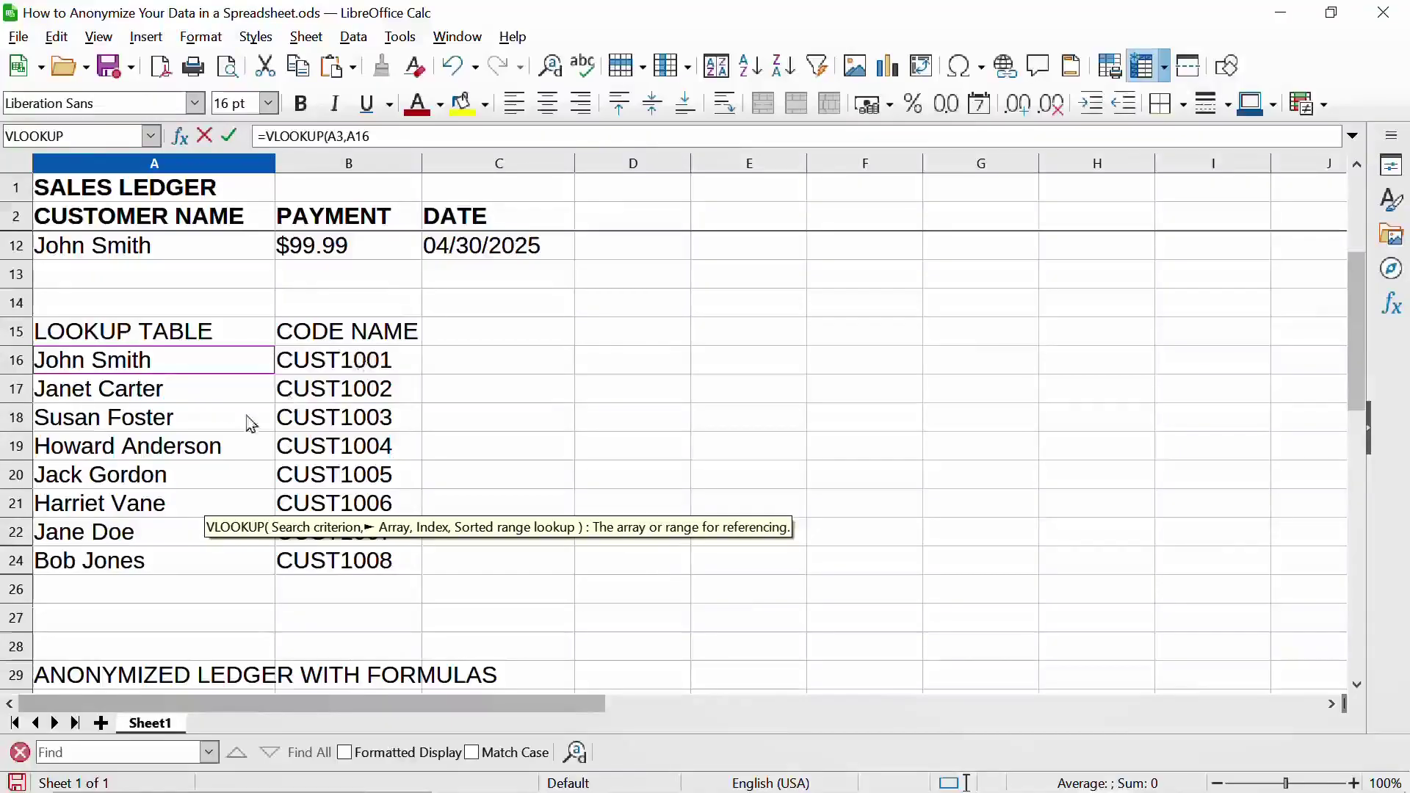
pyautogui.keyDown('shift'); pyautogui.click(334, 569); pyautogui.keyUp('shift')
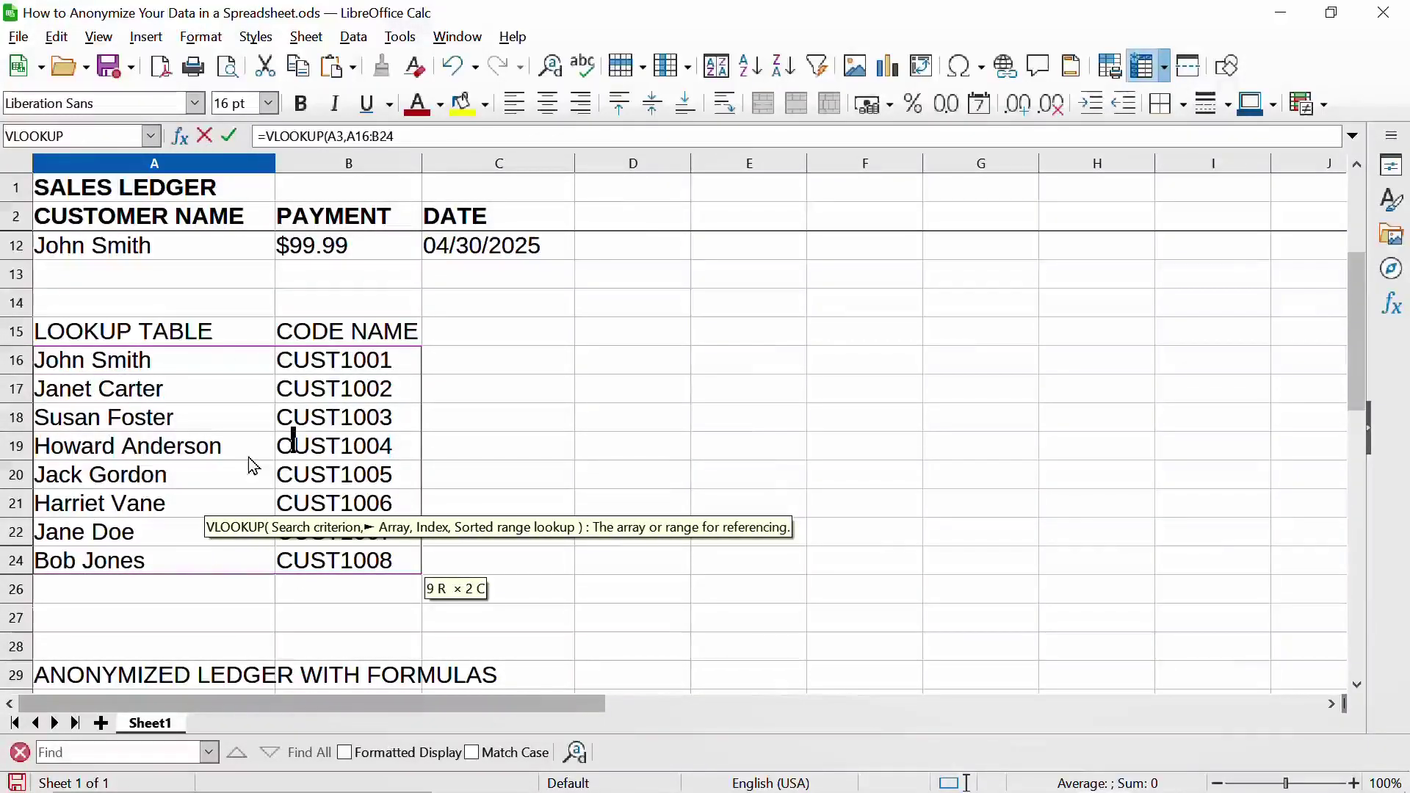
# Make the starting cell of the VLOOKUP array in A32 an absolute reference, $A$16
pyautogui.scroll(-4, 357, 505)
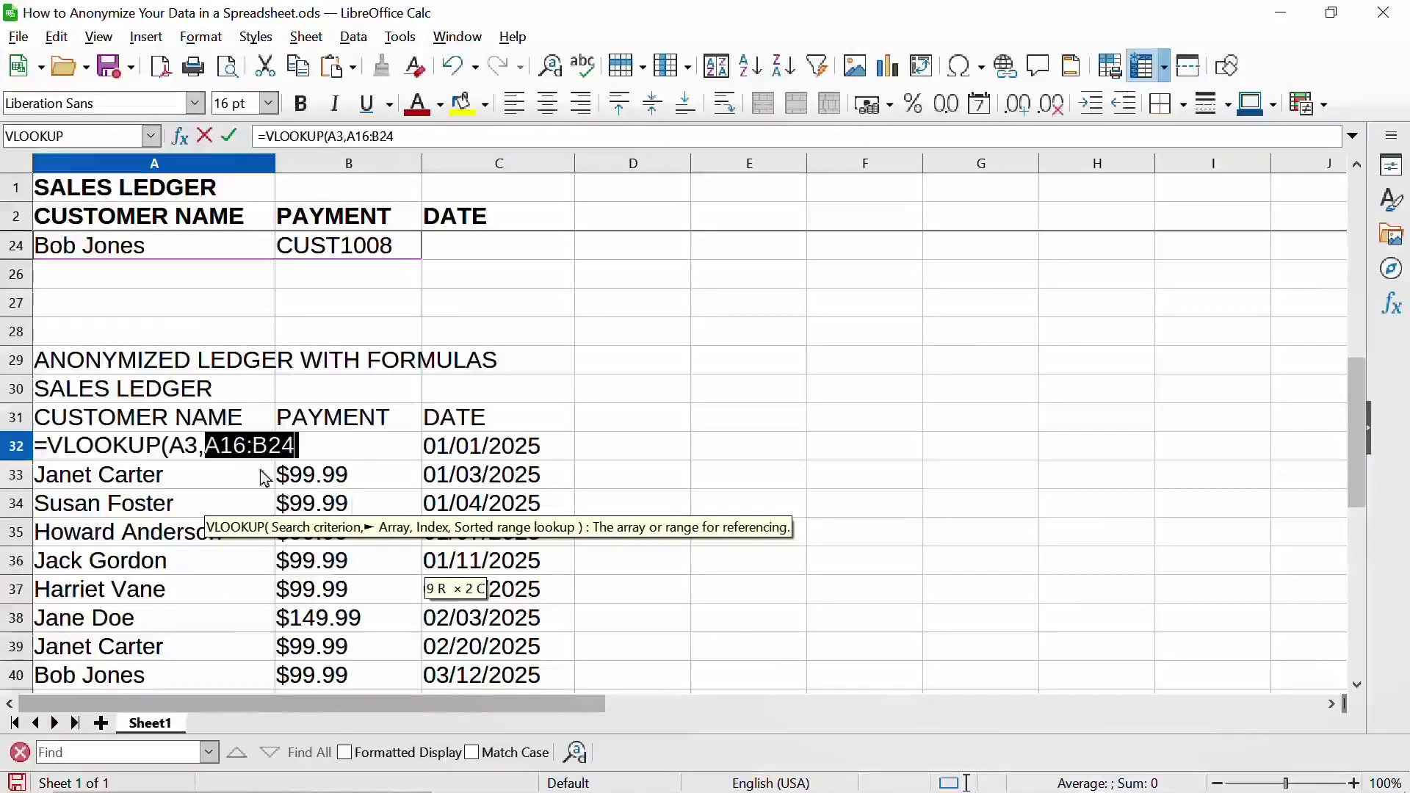
pyautogui.scroll(4, 222, 458)
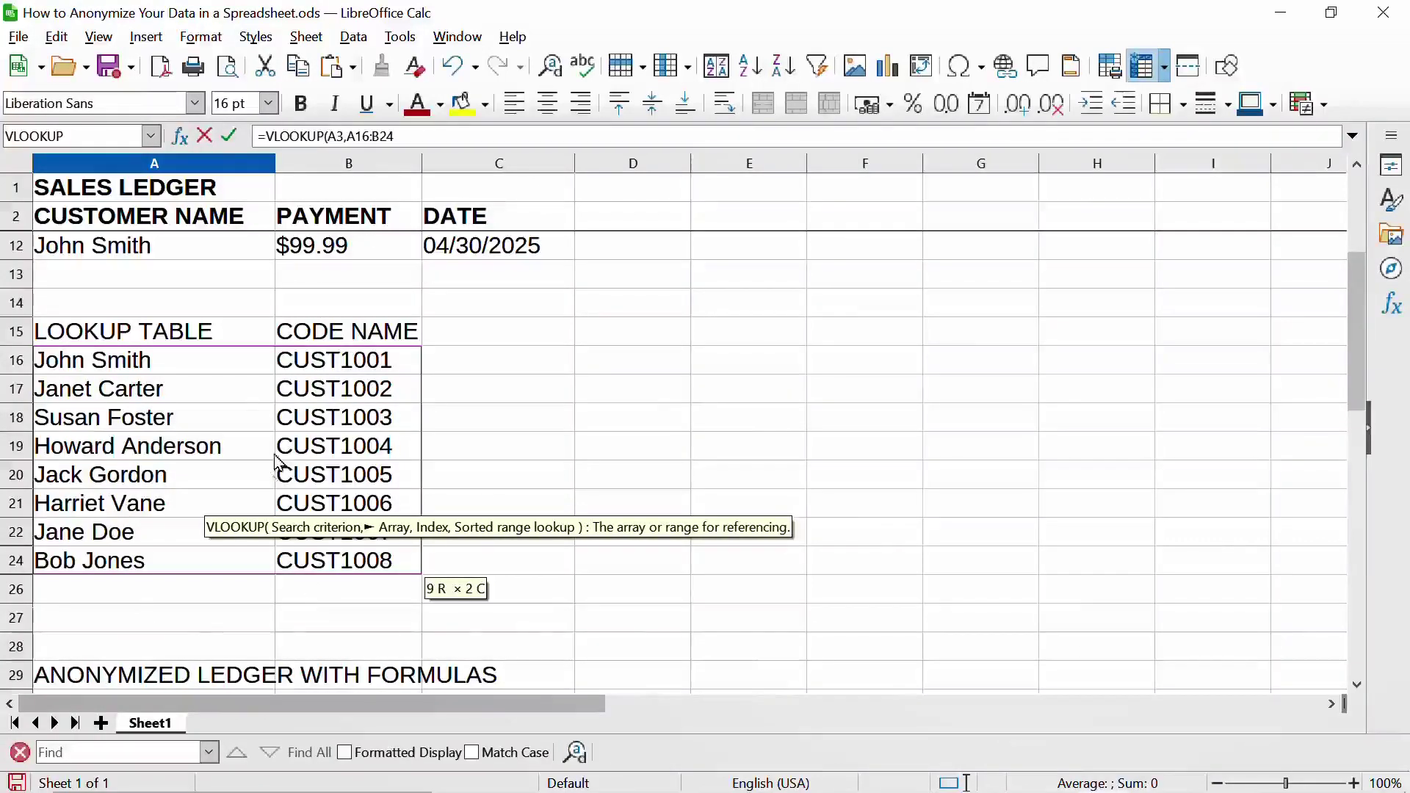
pyautogui.scroll(-3, 277, 461)
pyautogui.click(390, 503)
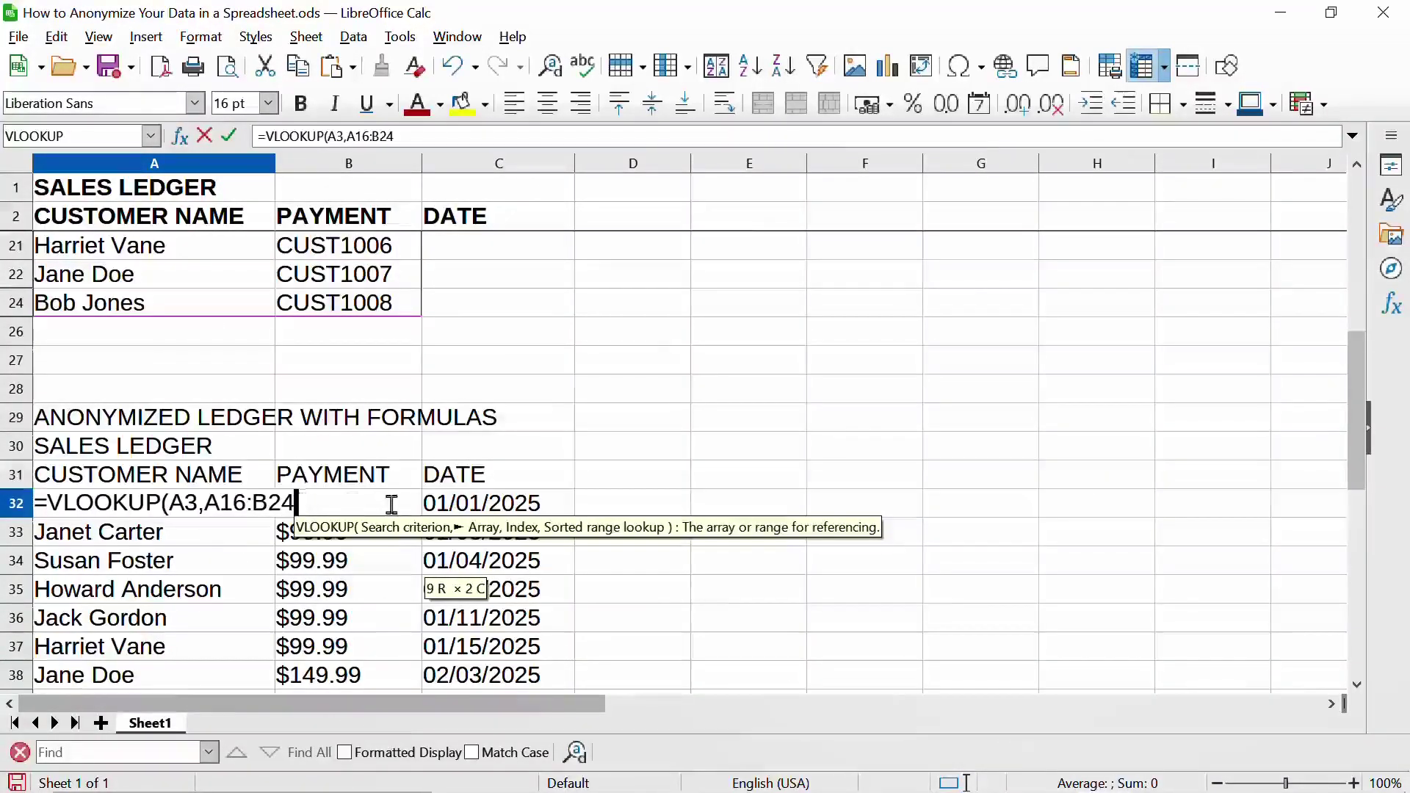
pyautogui.press('Left')
pyautogui.press('Left')
pyautogui.press('Left')
pyautogui.press('Left')
pyautogui.press('Left')
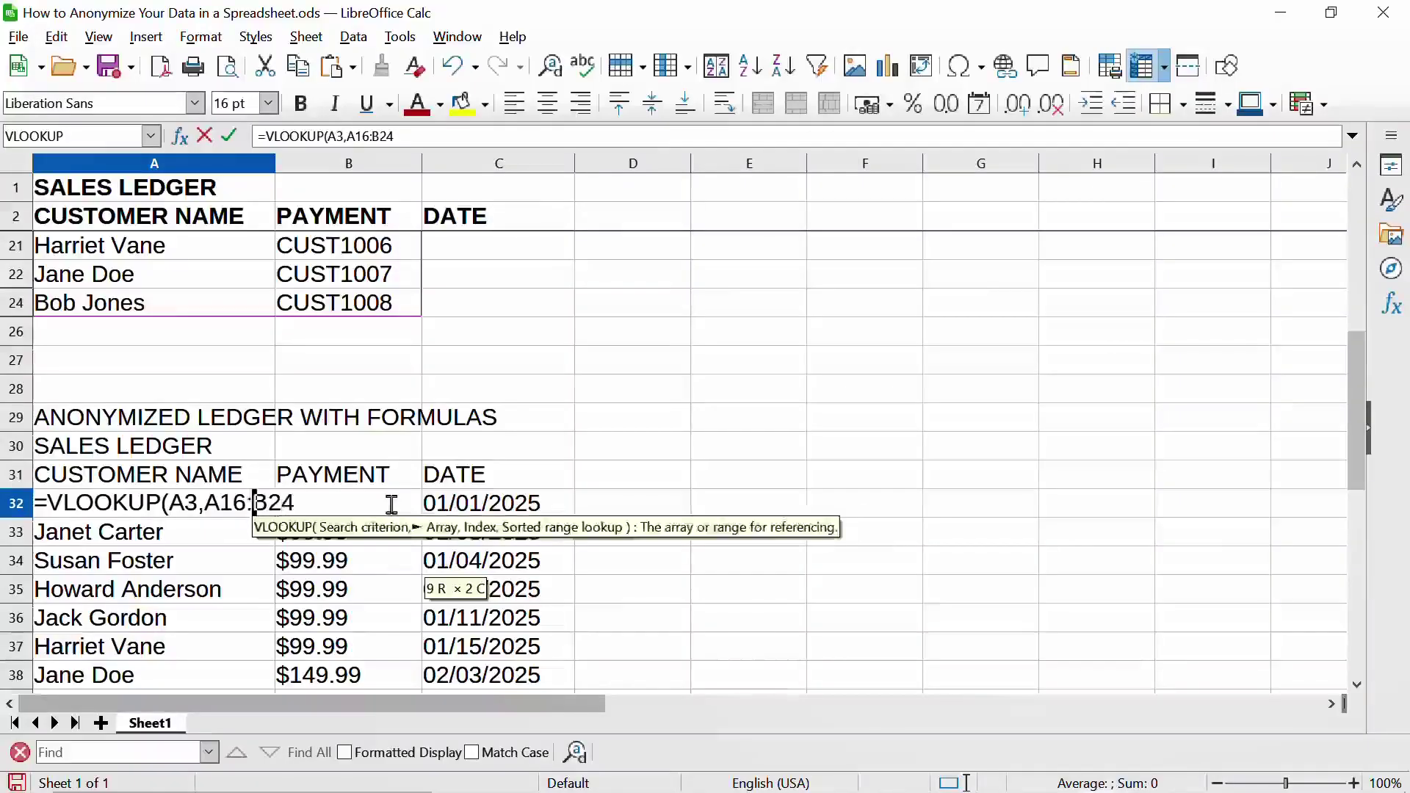
pyautogui.press('Left')
pyautogui.press('Left')
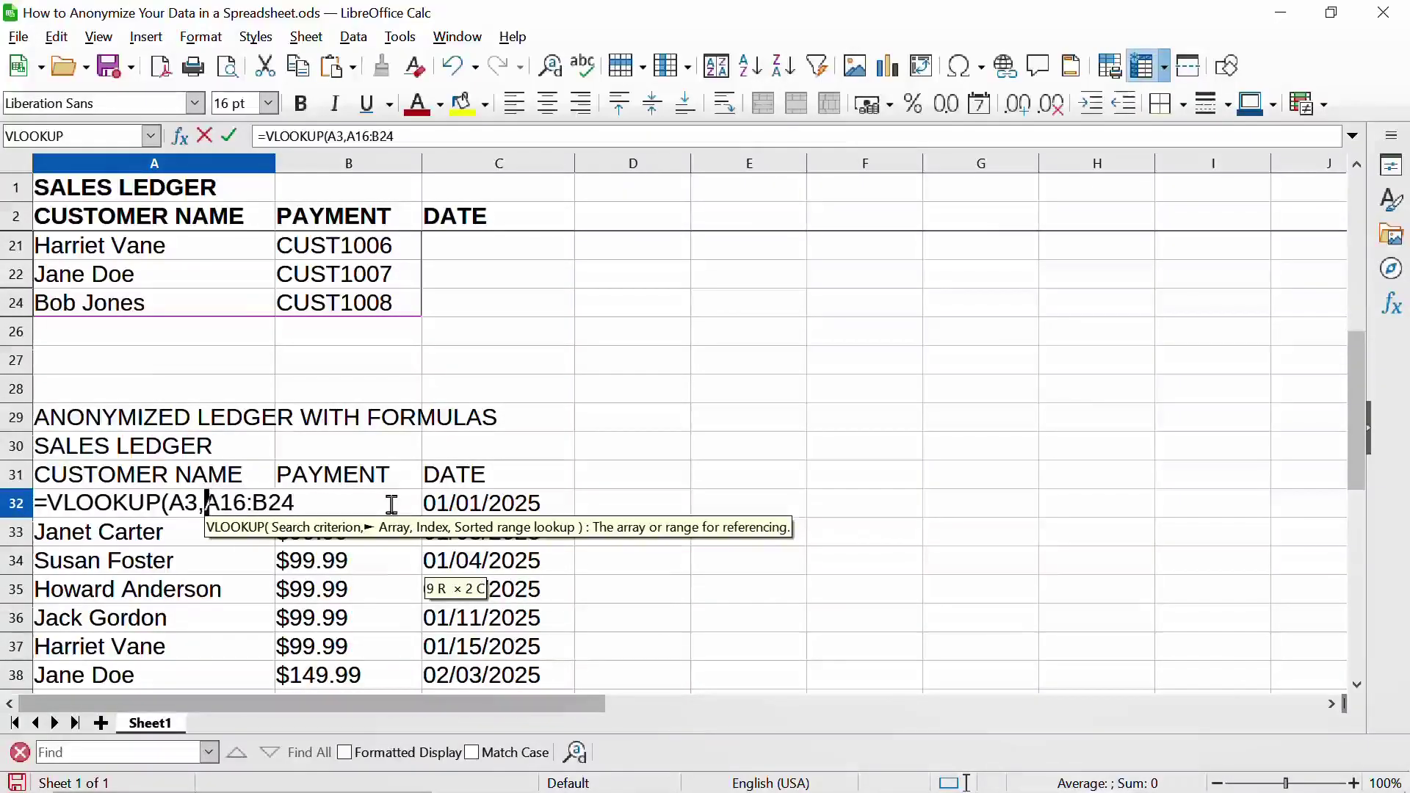
pyautogui.write('$')
pyautogui.press('Right')
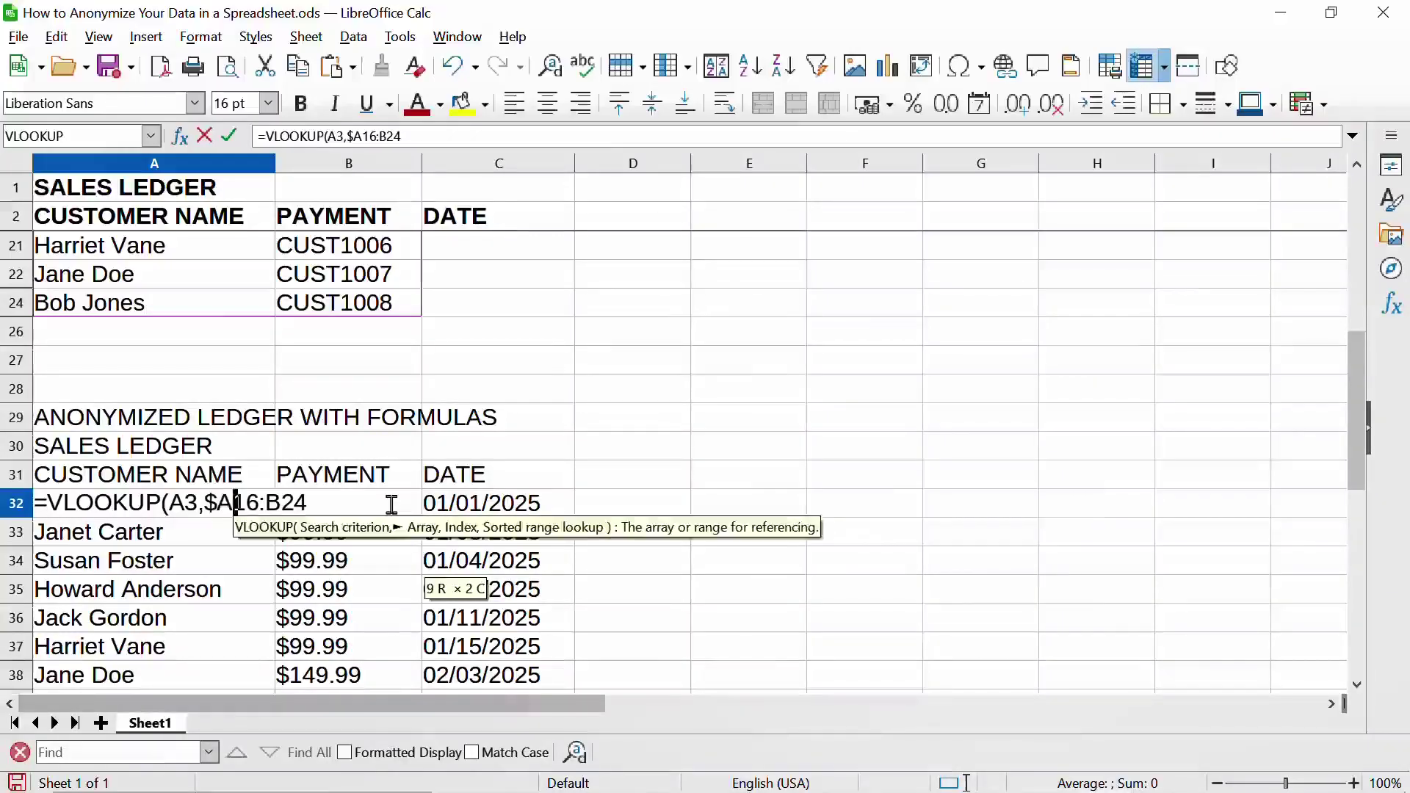
pyautogui.write('$')
# Make the ending cell of the VLOOKUP array an absolute reference, $B$24
pyautogui.press('Right')
pyautogui.press('Right')
pyautogui.press('Right')
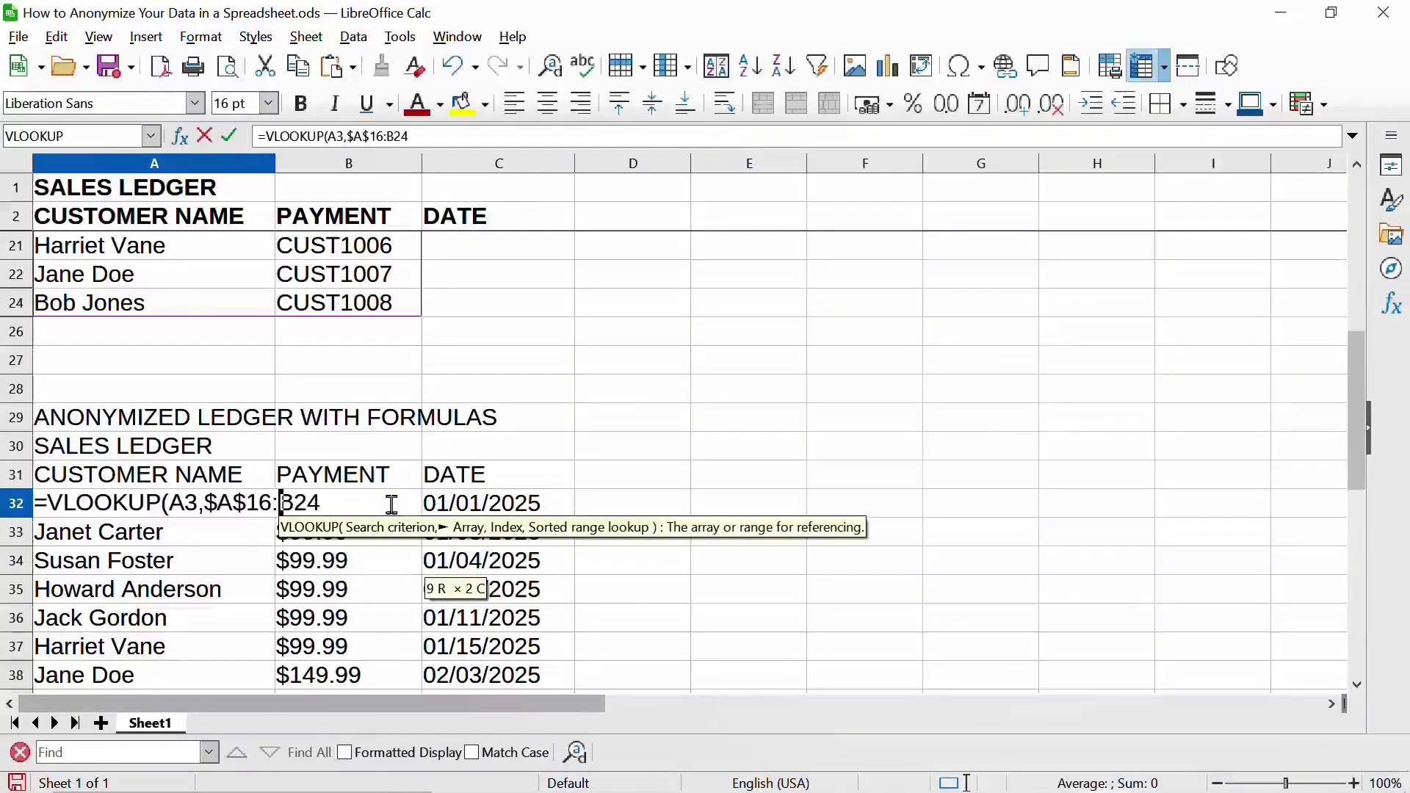
pyautogui.write('$')
pyautogui.press('Right')
pyautogui.write('$')
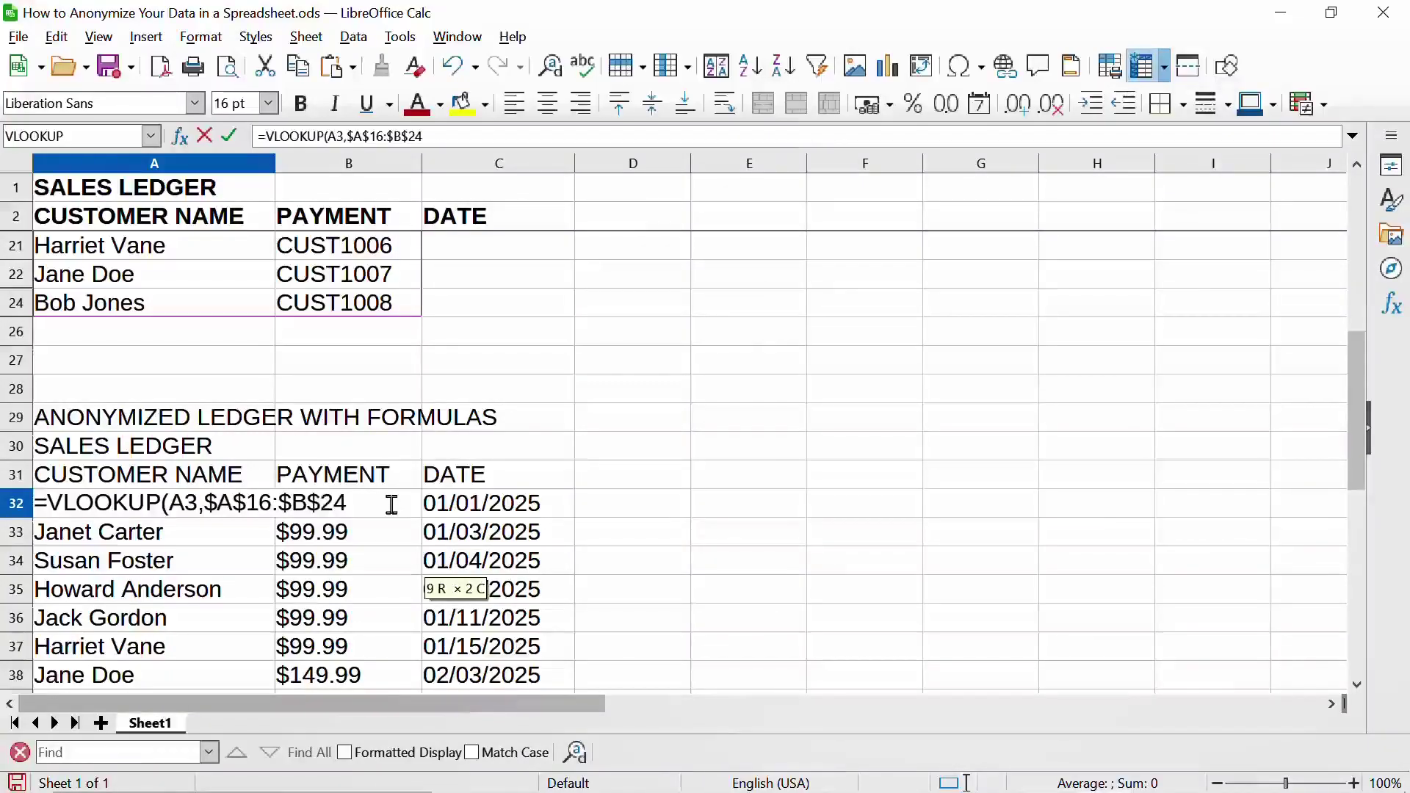
pyautogui.press('Right')
pyautogui.press('Right')
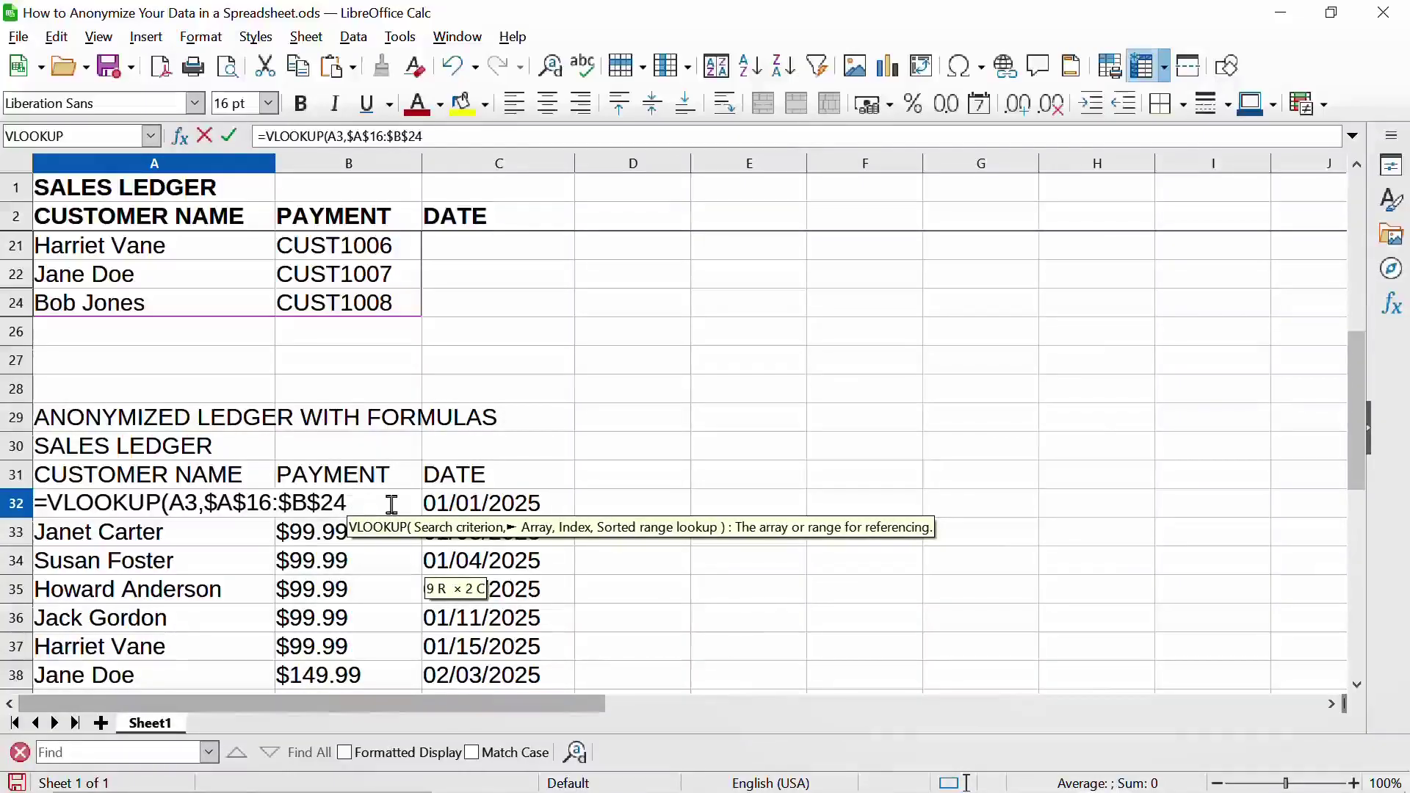
# Complete the VLOOKUP formula in A32 with column index 2 and sorted range lookup 0, and enter it
pyautogui.write(',')
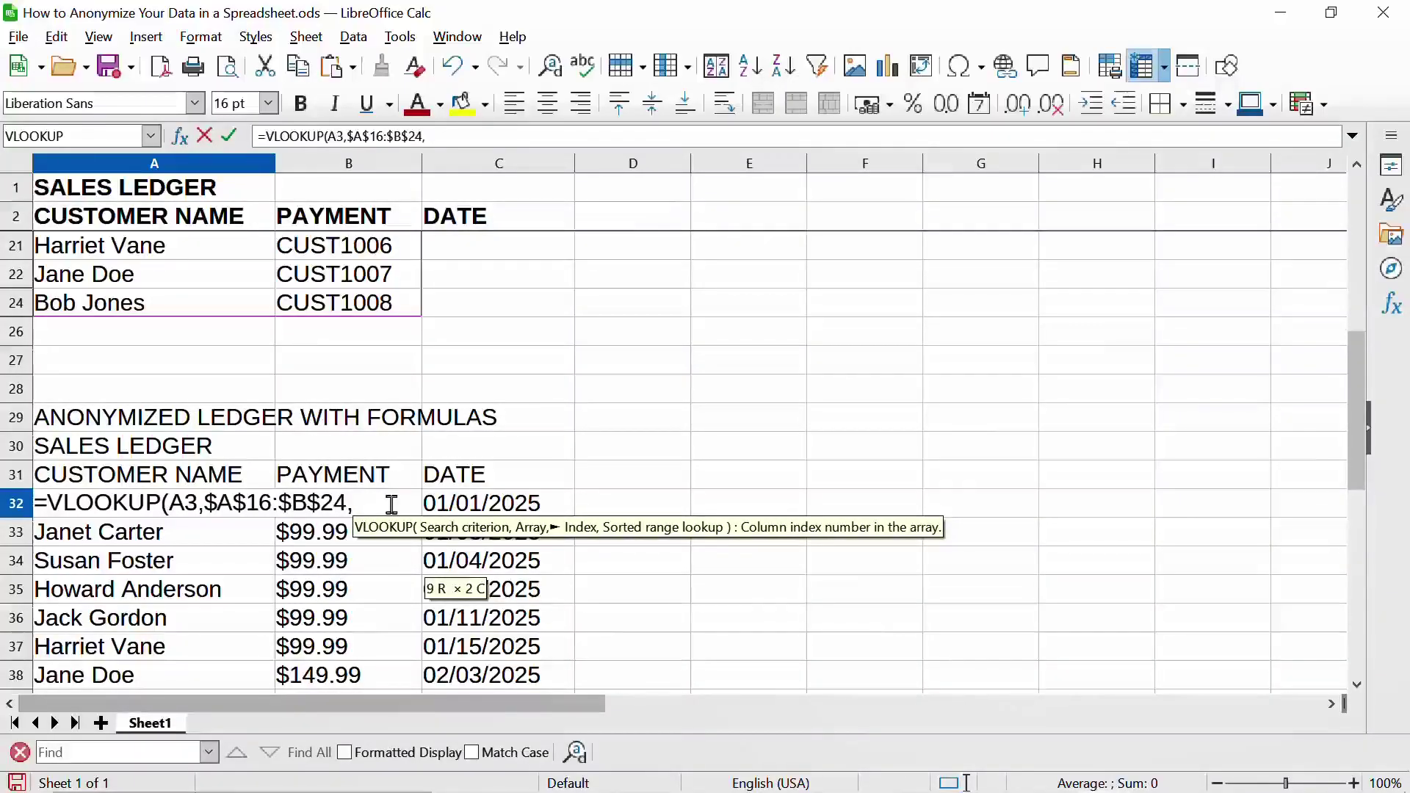
pyautogui.write('2')
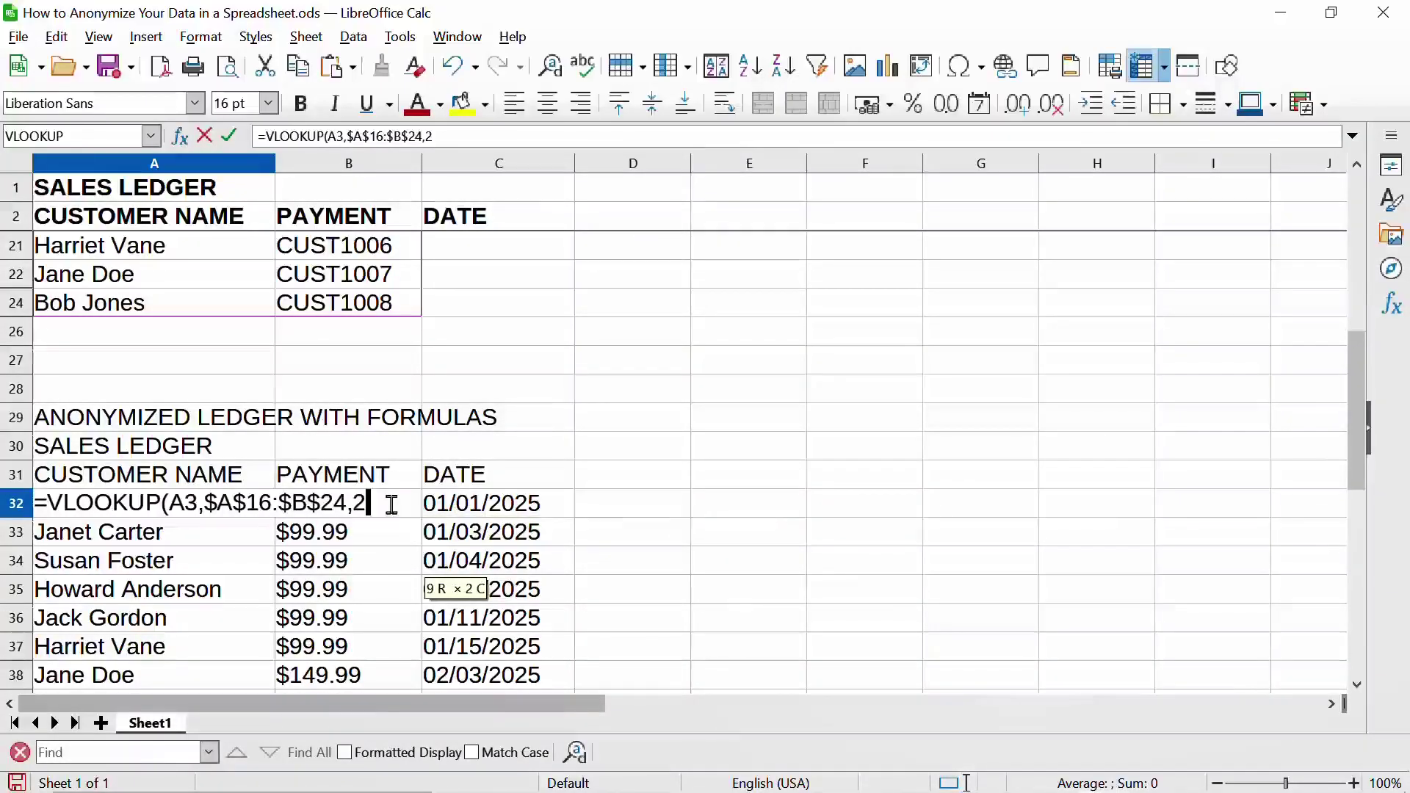
pyautogui.scroll(4, 391, 505)
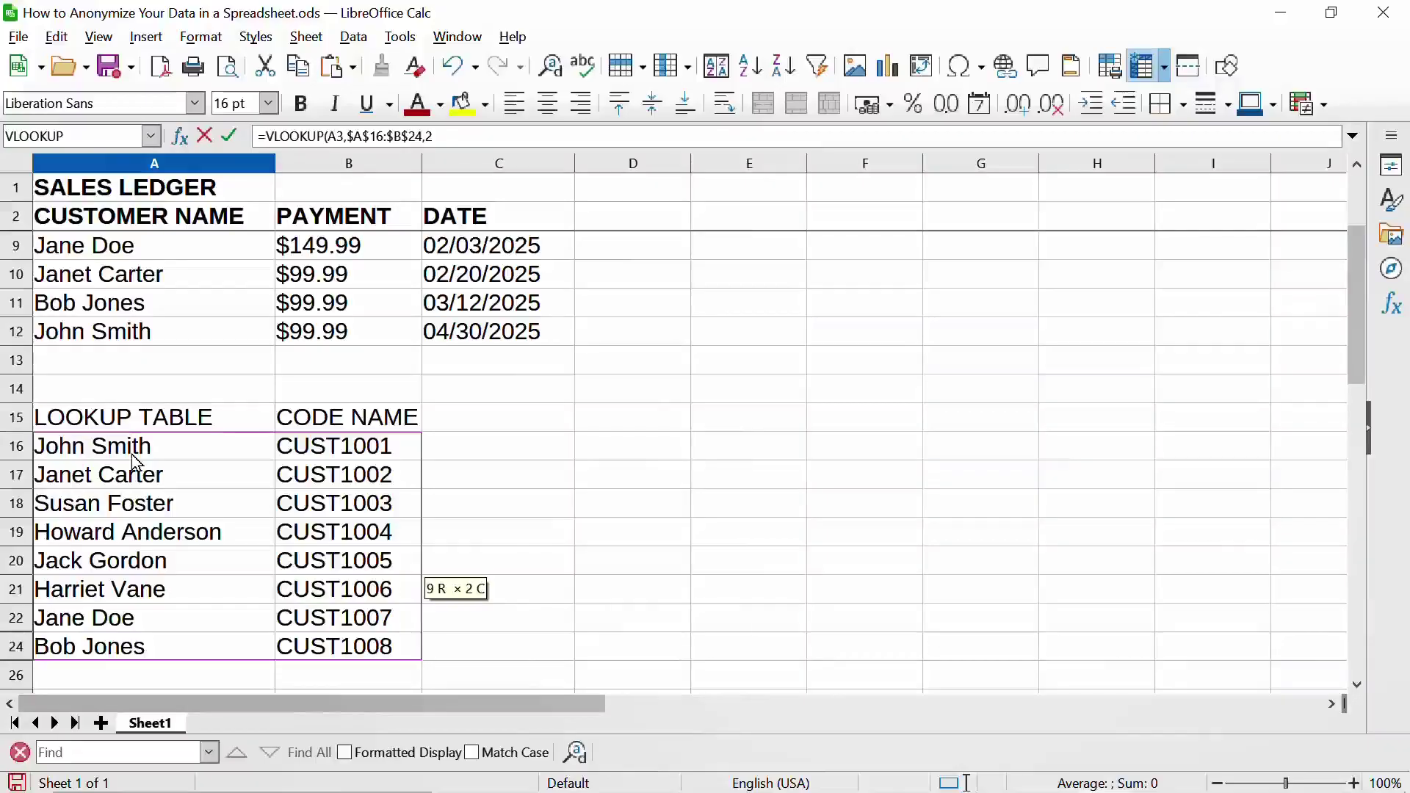
pyautogui.scroll(-4, 376, 474)
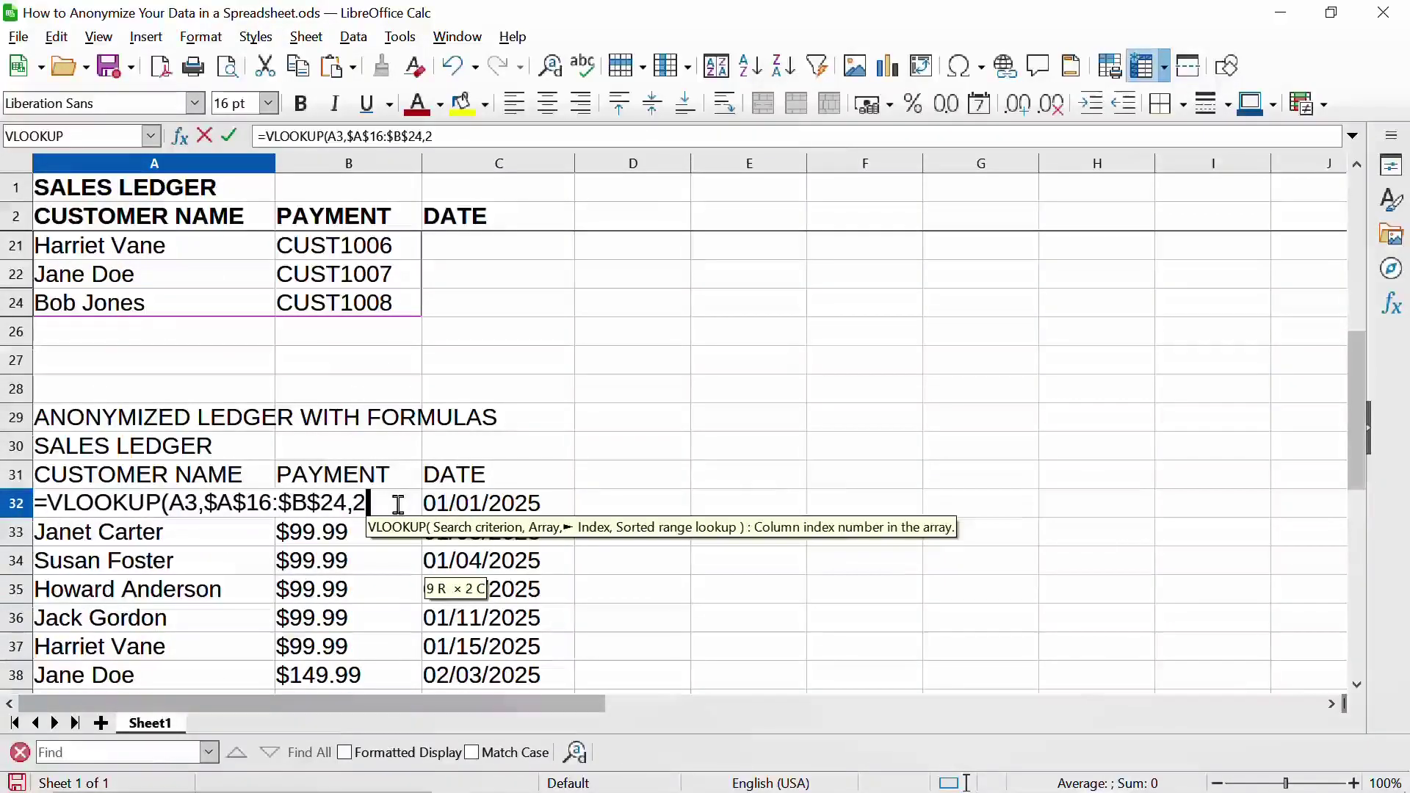
pyautogui.write(',0')
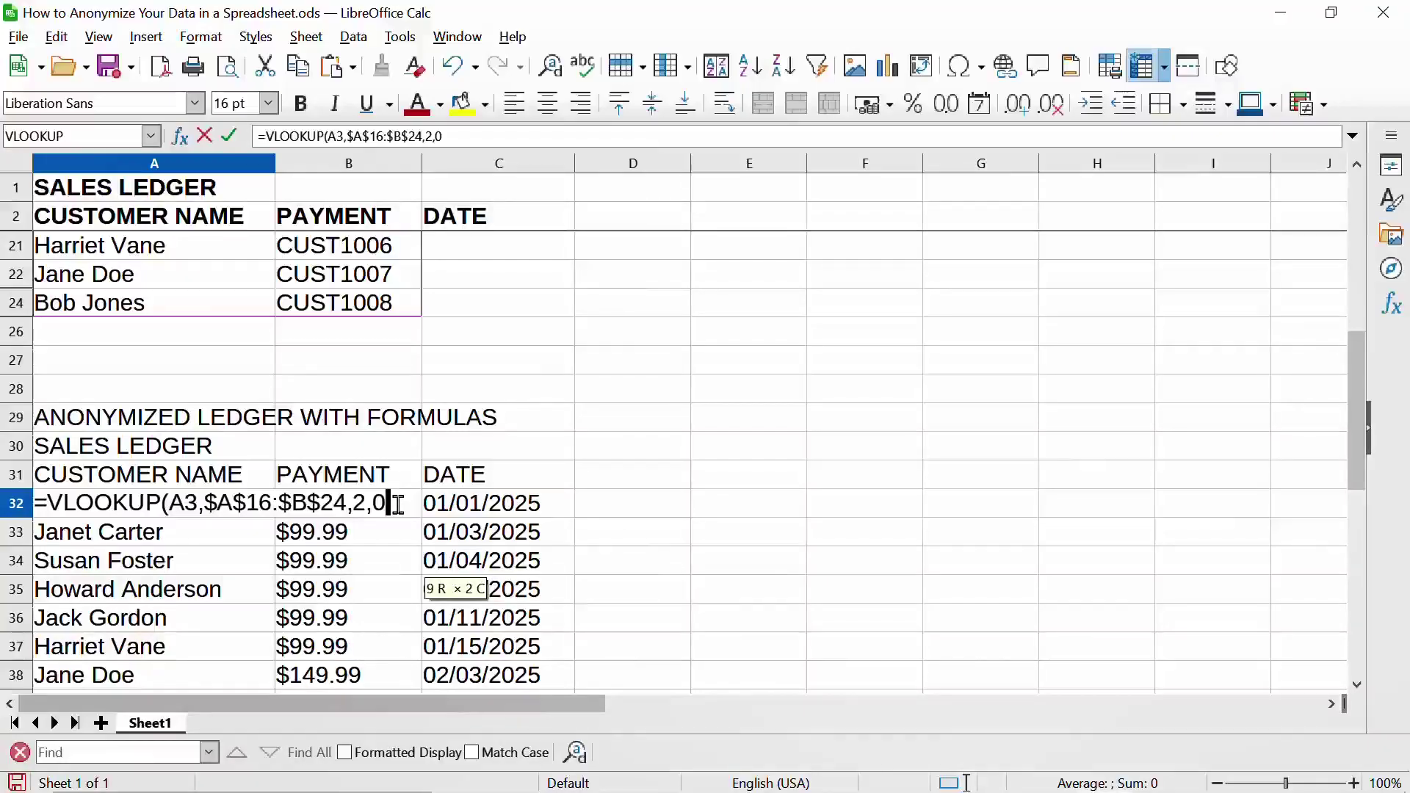
pyautogui.press('Return')
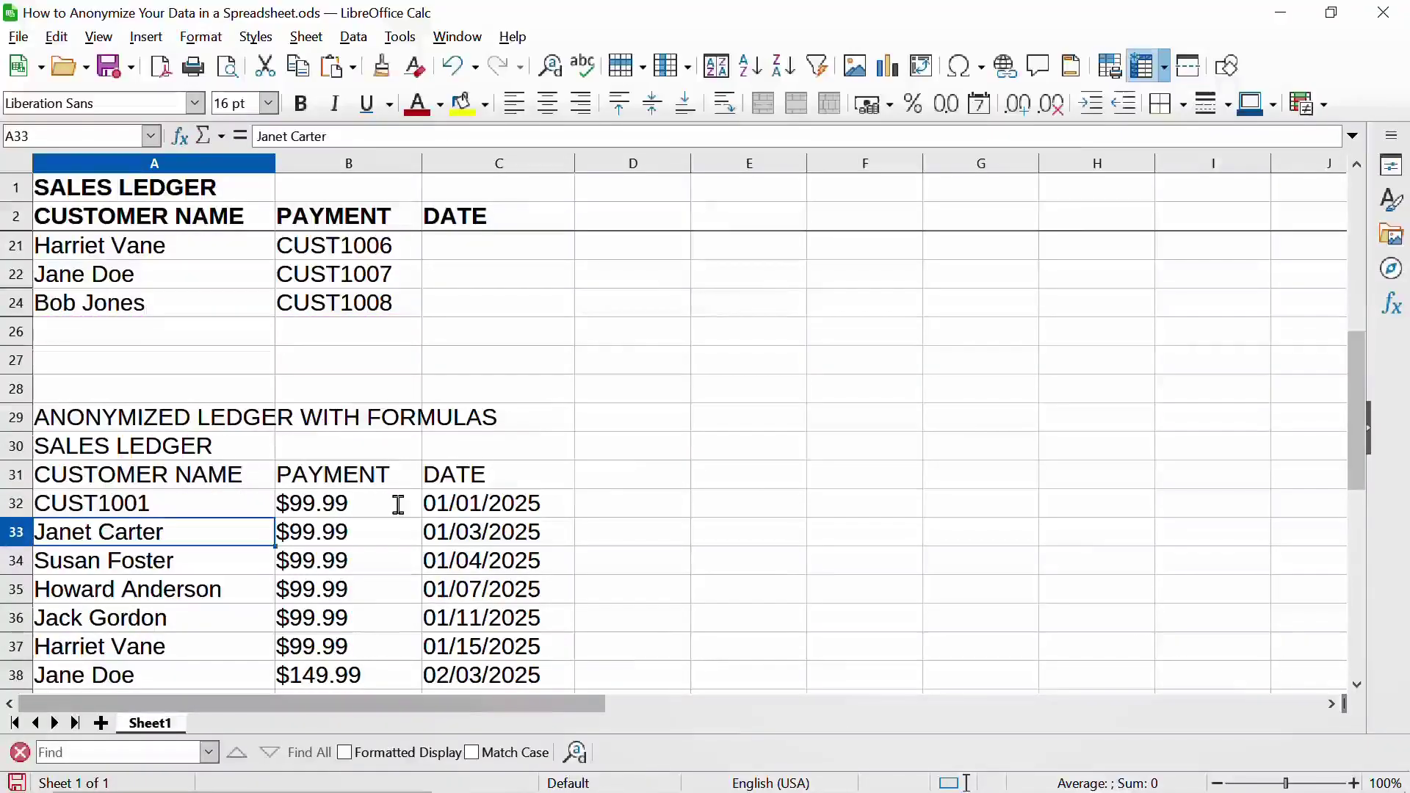
# Fill the VLOOKUP formula from A32 down through A41 to replace the remaining customer names
pyautogui.scroll(2, 203, 314)
pyautogui.scroll(-1, 198, 316)
pyautogui.scroll(2, 197, 320)
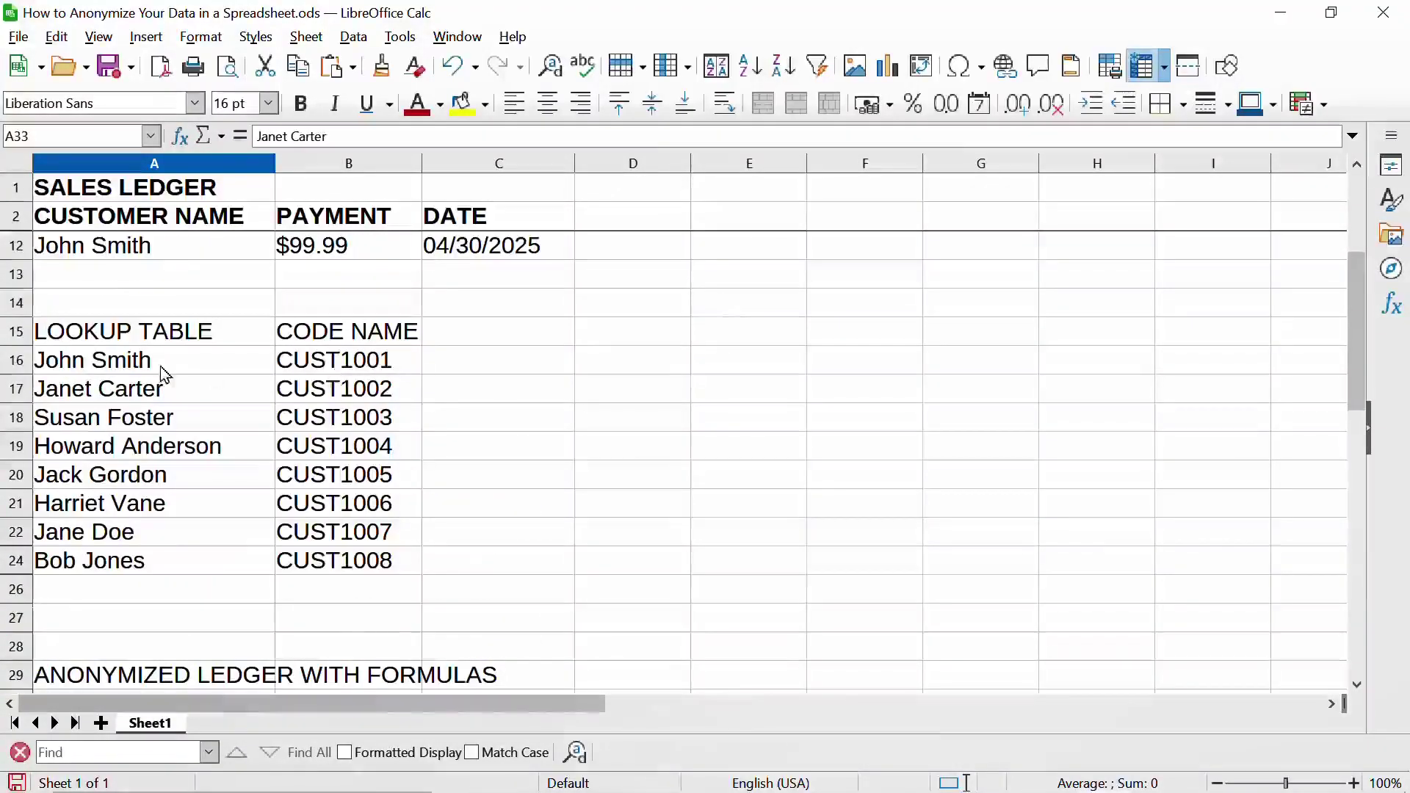
pyautogui.scroll(-4, 257, 374)
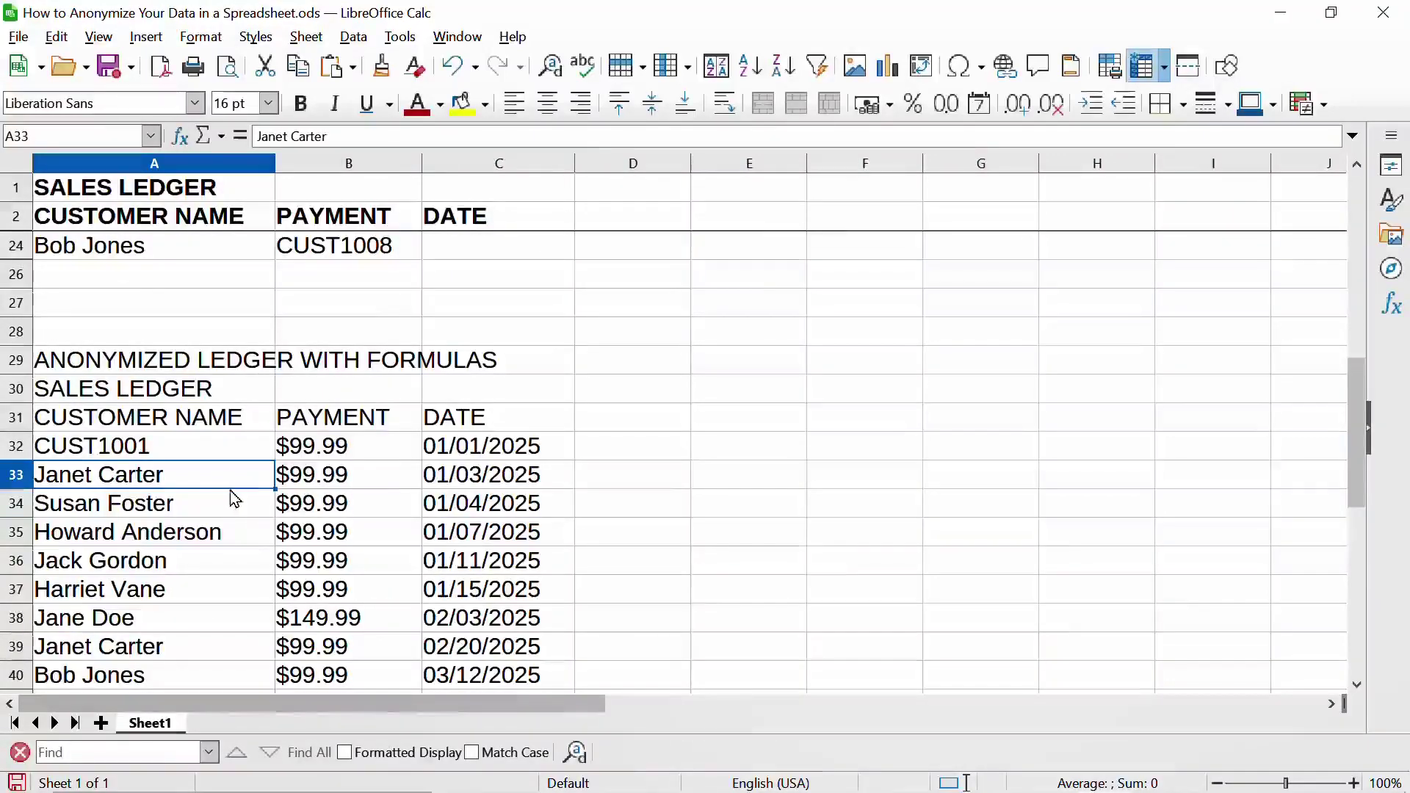
pyautogui.click(244, 451)
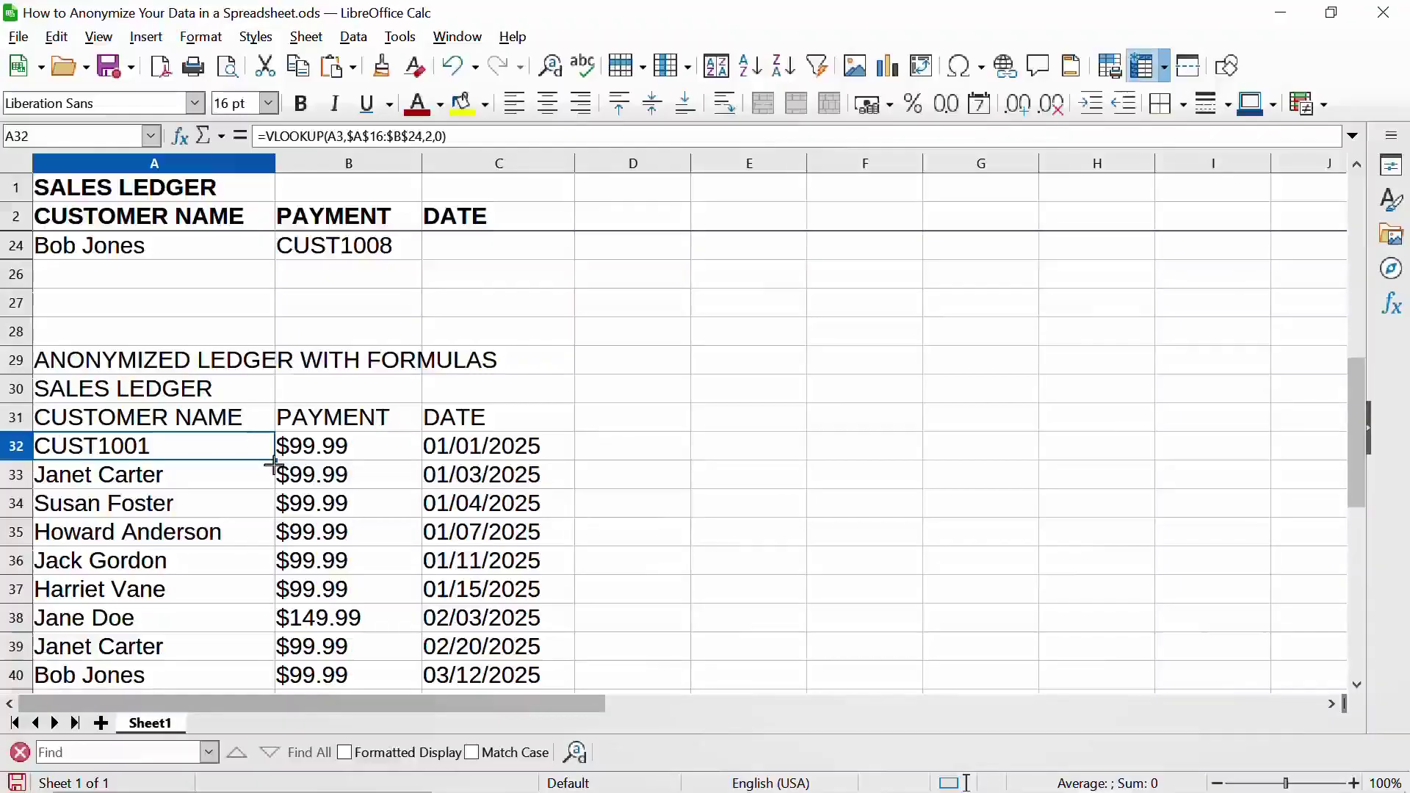
pyautogui.moveTo(274, 460); pyautogui.dragTo(266, 628)
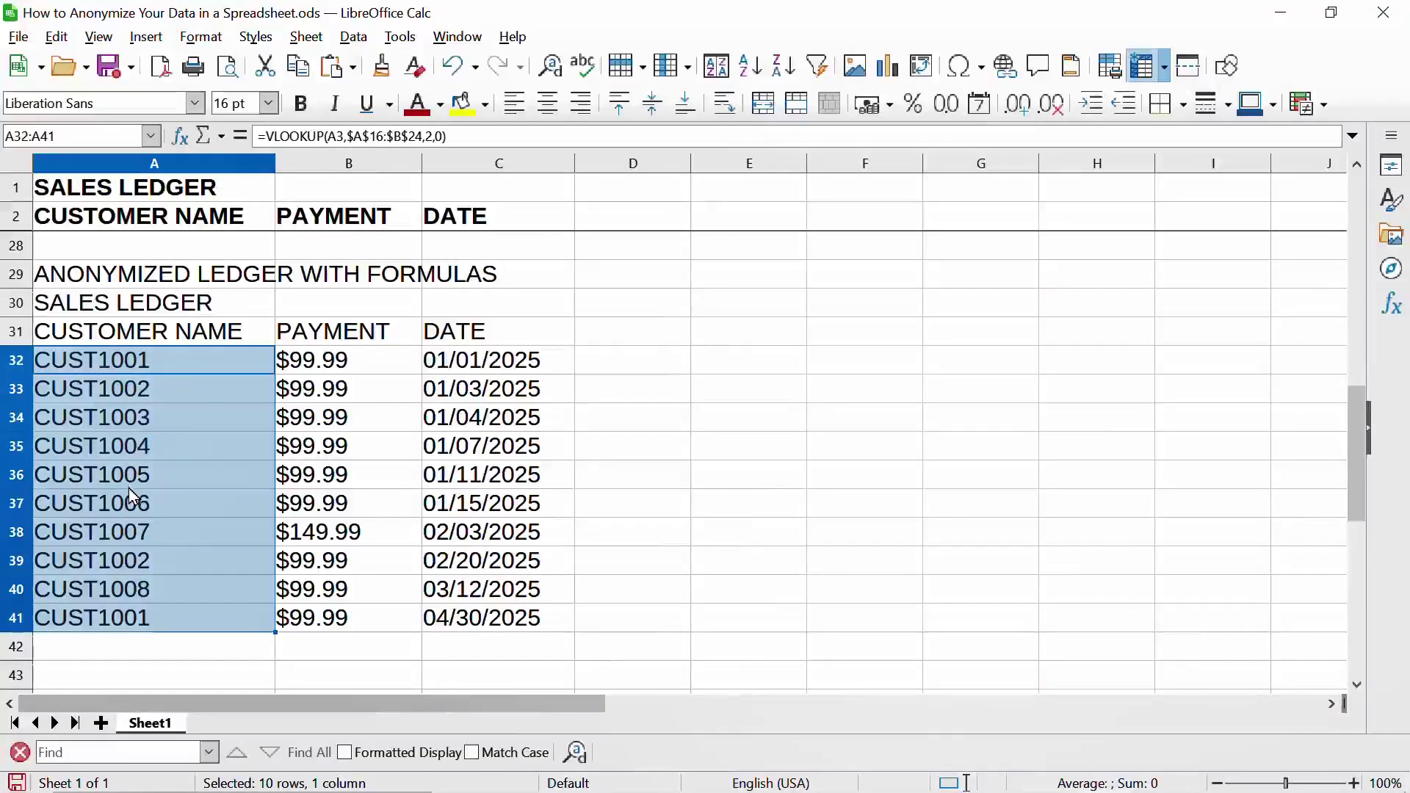
# Compare the filled code names and the formulas in A34 and A32 with the original ledger and lookup table
pyautogui.scroll(8, 129, 487)
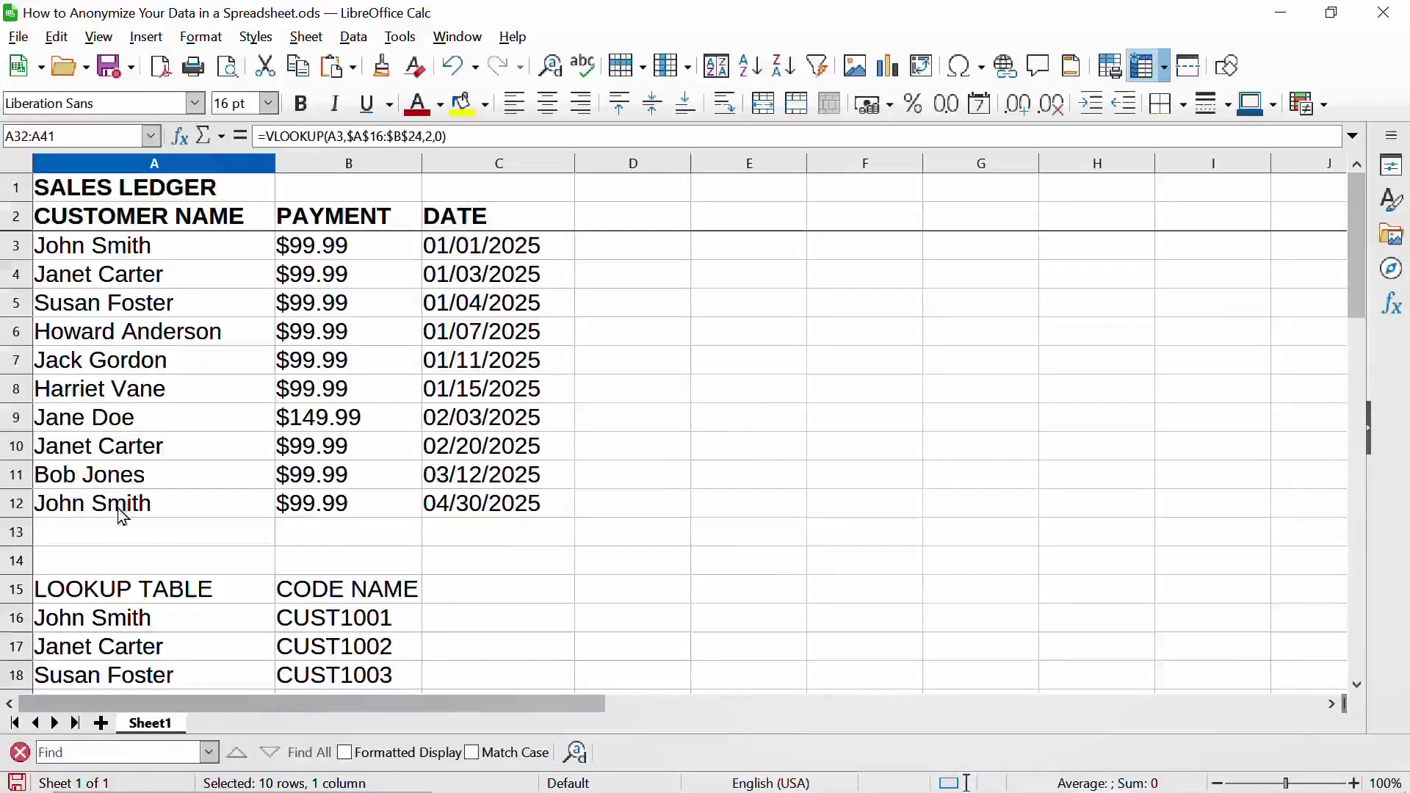
pyautogui.scroll(-4, 264, 434)
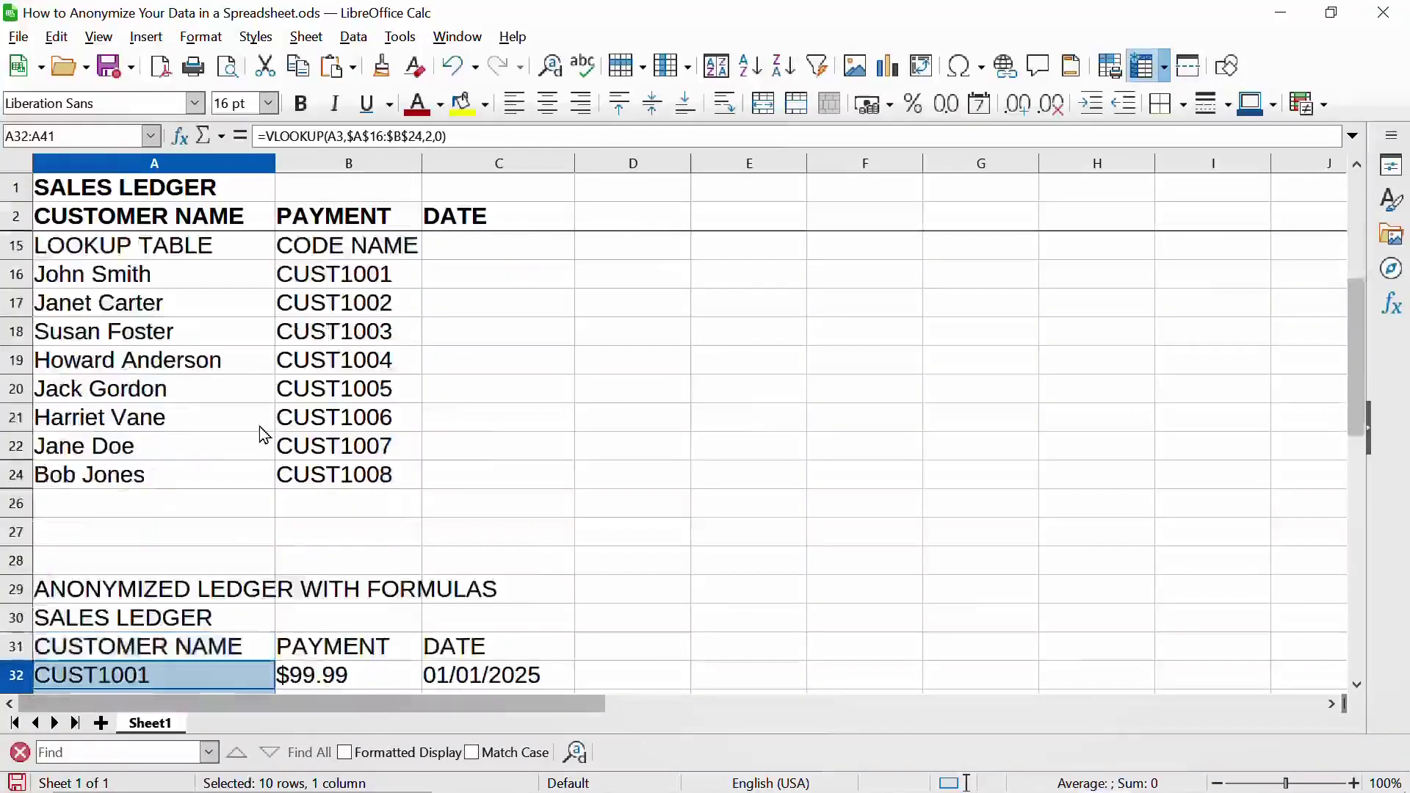
pyautogui.scroll(-3, 264, 435)
pyautogui.click(129, 505)
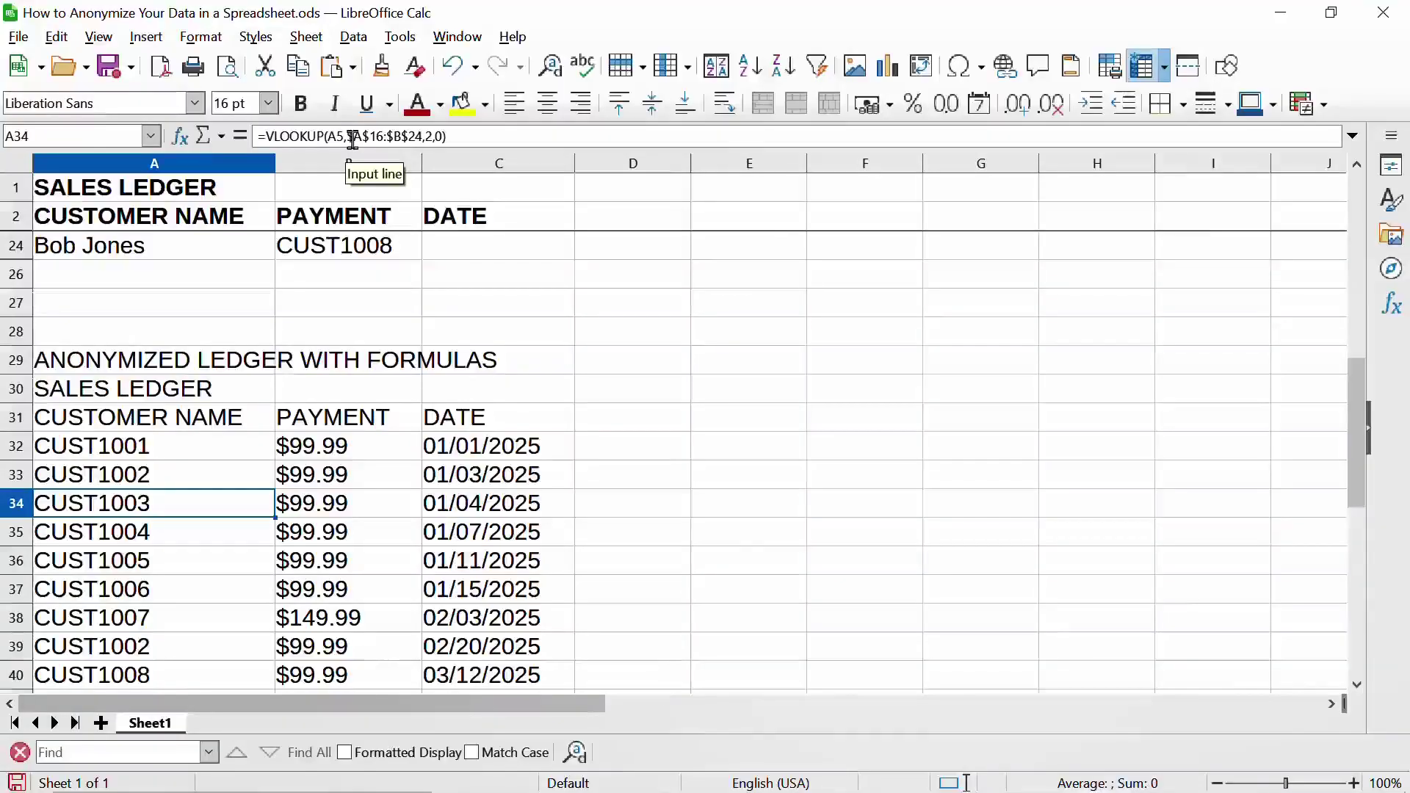
pyautogui.scroll(-3, 262, 356)
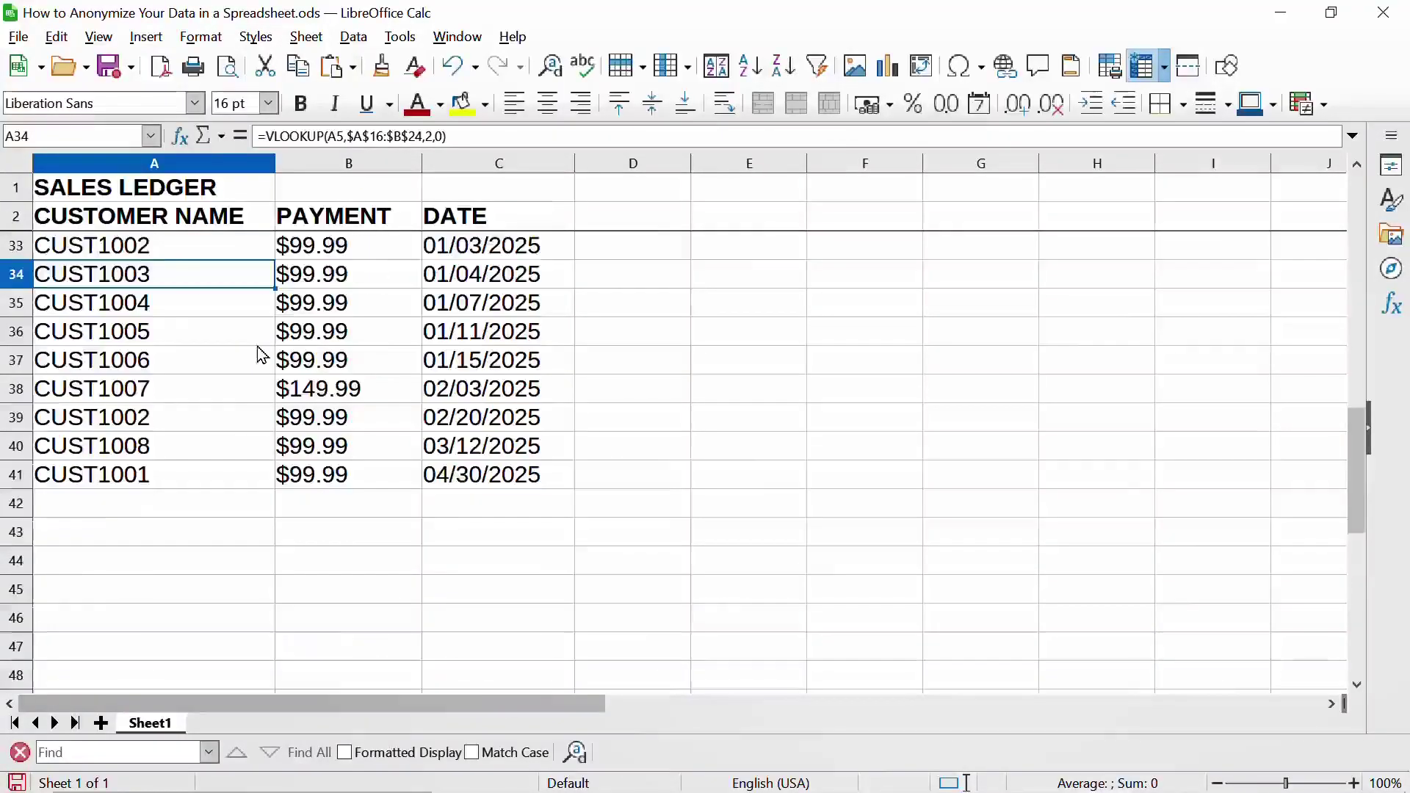
pyautogui.scroll(2, 262, 356)
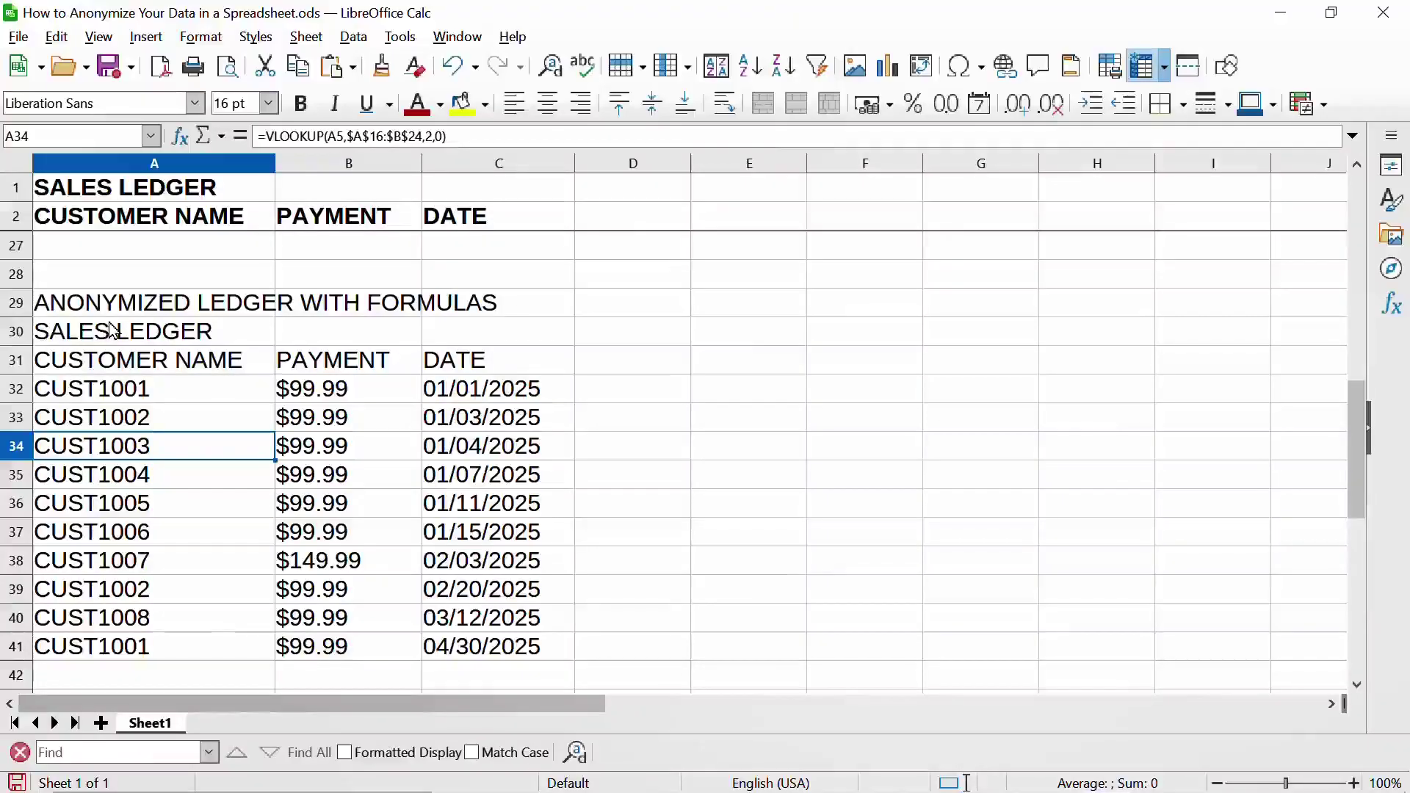
pyautogui.click(150, 390)
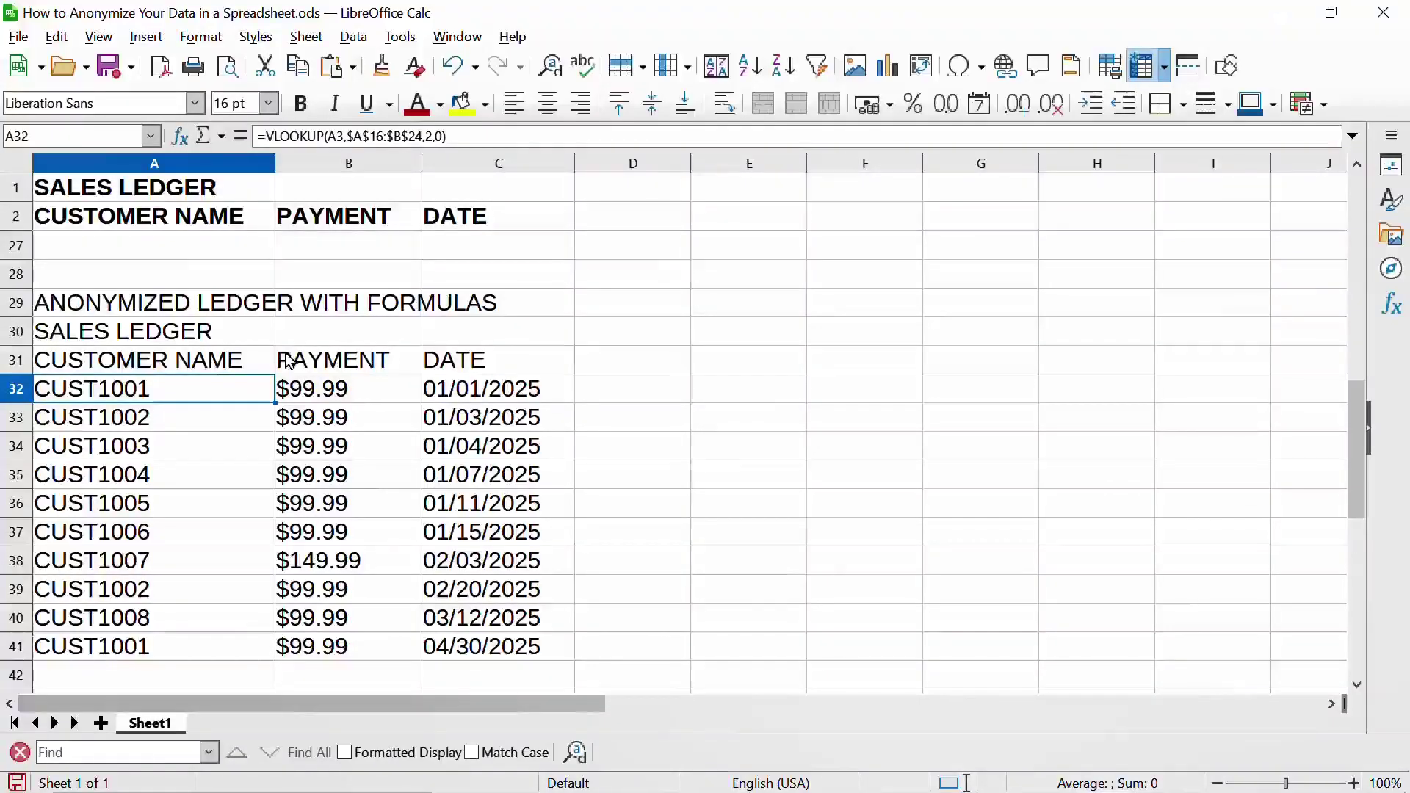
pyautogui.scroll(2, 305, 354)
pyautogui.scroll(1, 385, 303)
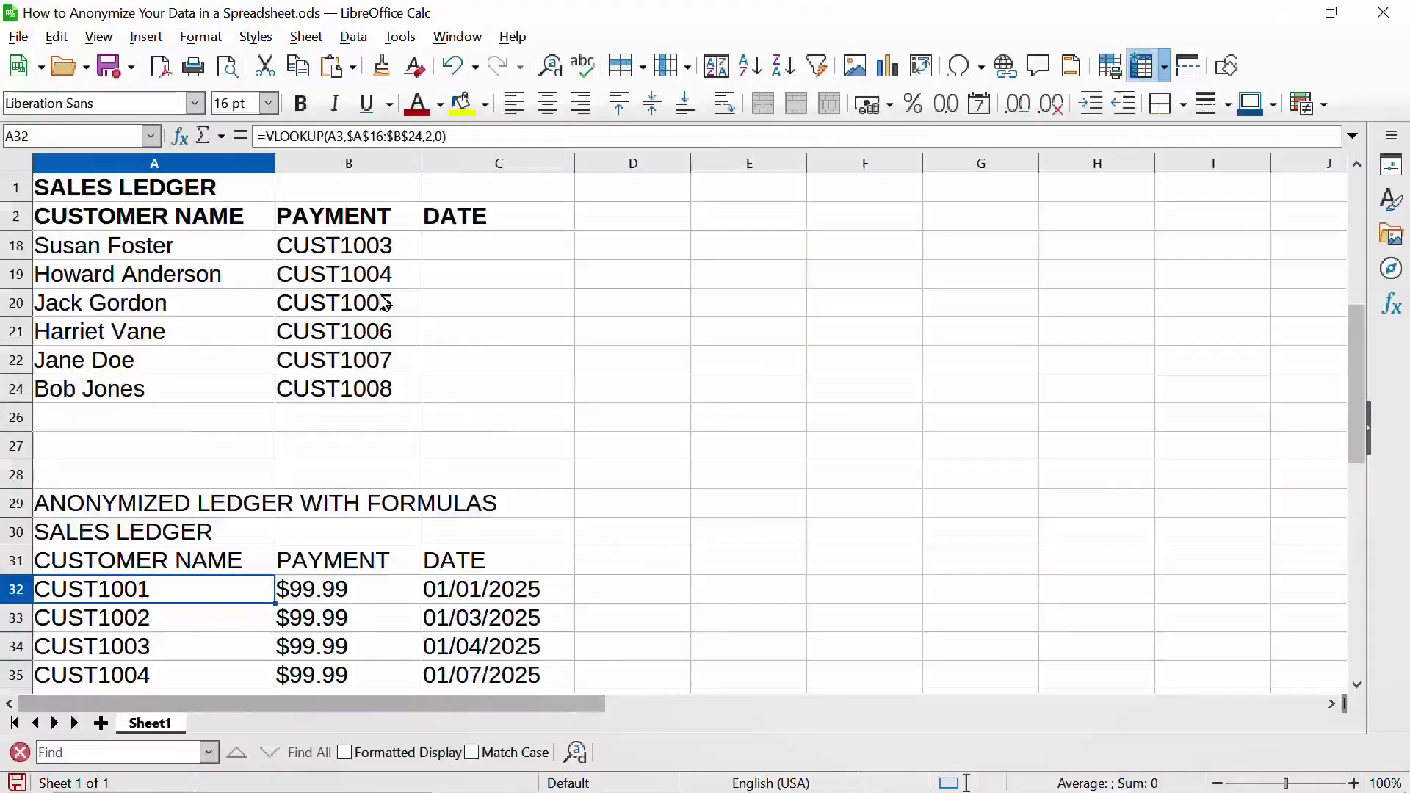
pyautogui.scroll(-2, 208, 278)
pyautogui.scroll(-1, 208, 278)
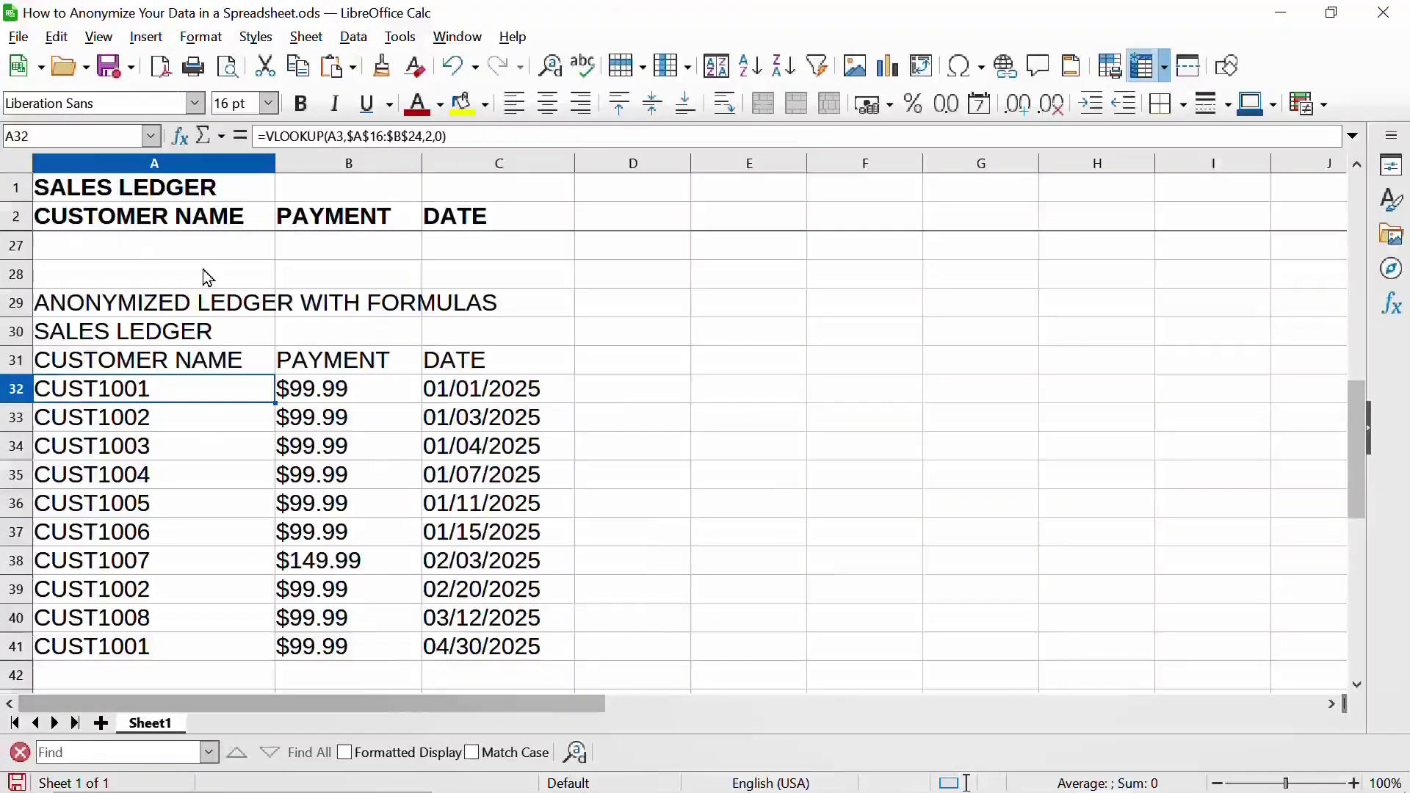
# Copy the whole anonymized ledger with its heading, range A29:C41
pyautogui.click(74, 314)
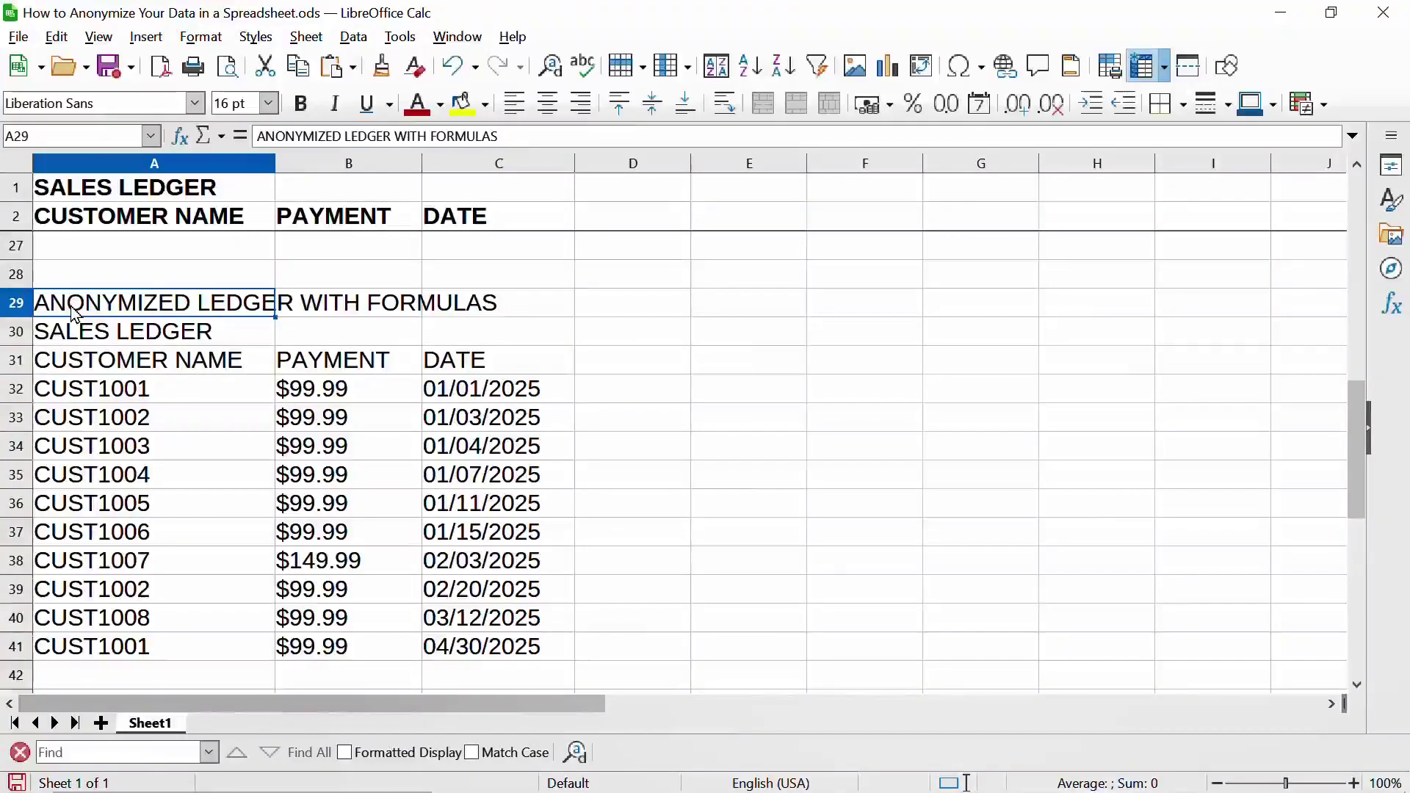
pyautogui.keyDown('shift'); pyautogui.click(487, 658); pyautogui.keyUp('shift')
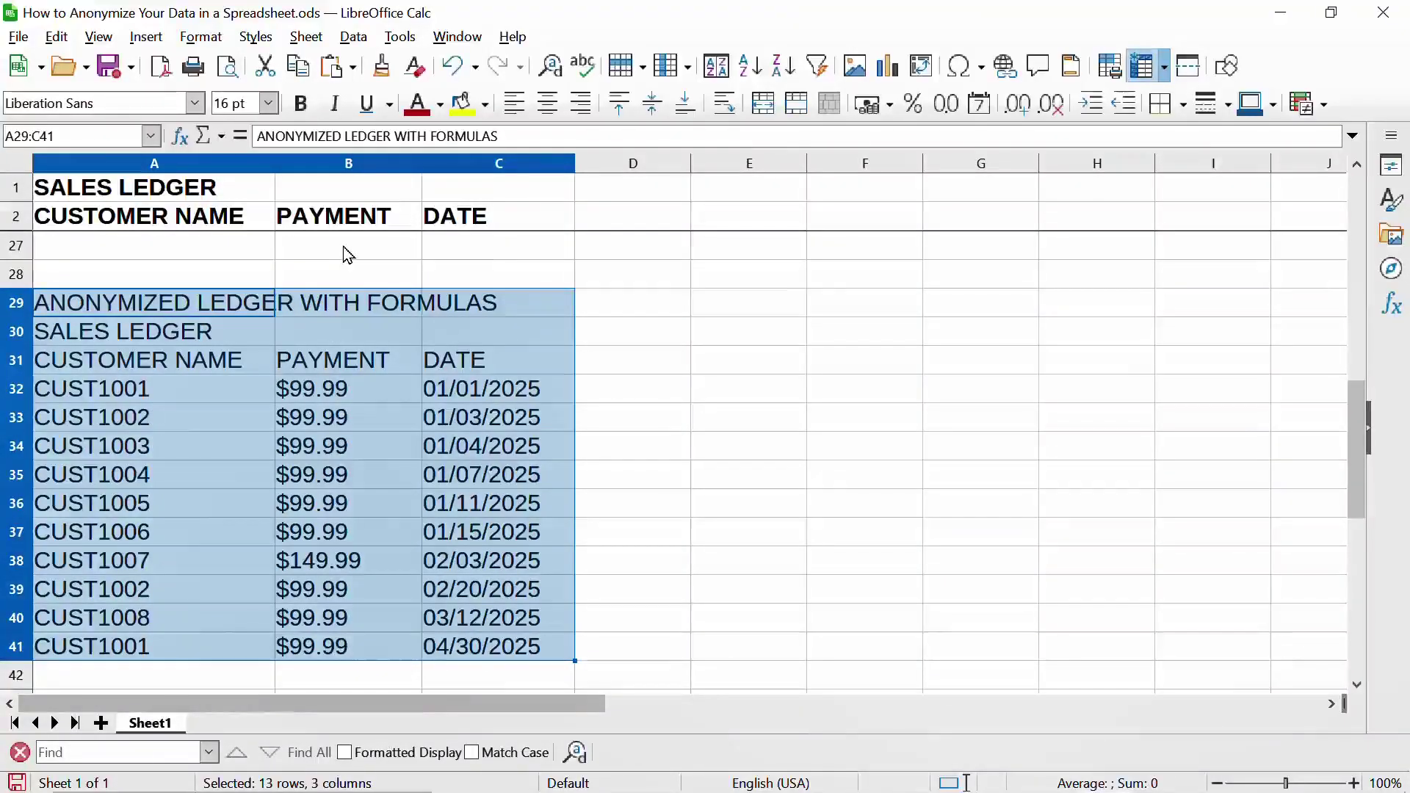
pyautogui.click(56, 38)
pyautogui.click(91, 153)
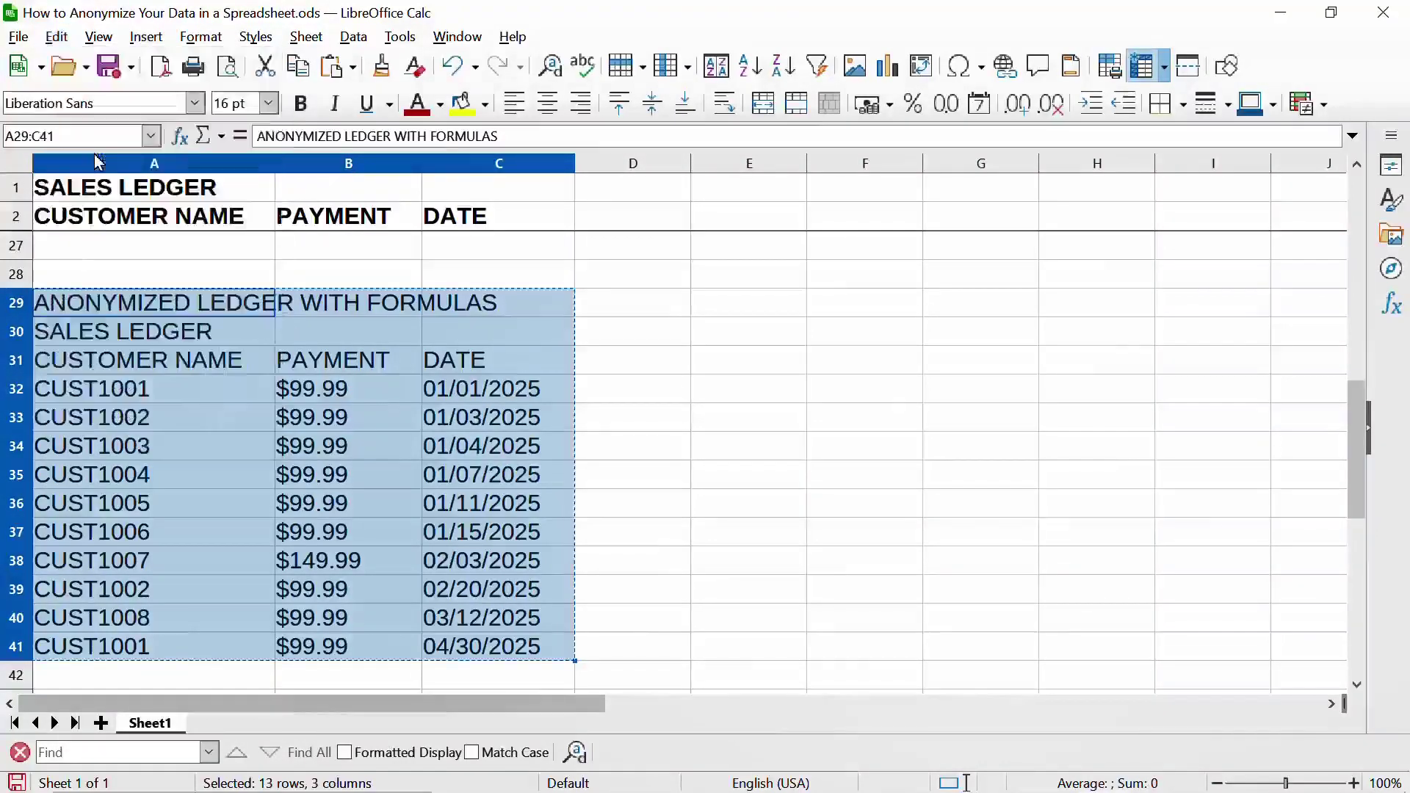
# Paste the copied anonymized ledger as unformatted text starting at A47, keeping the tab-separated import settings
pyautogui.scroll(-3, 305, 418)
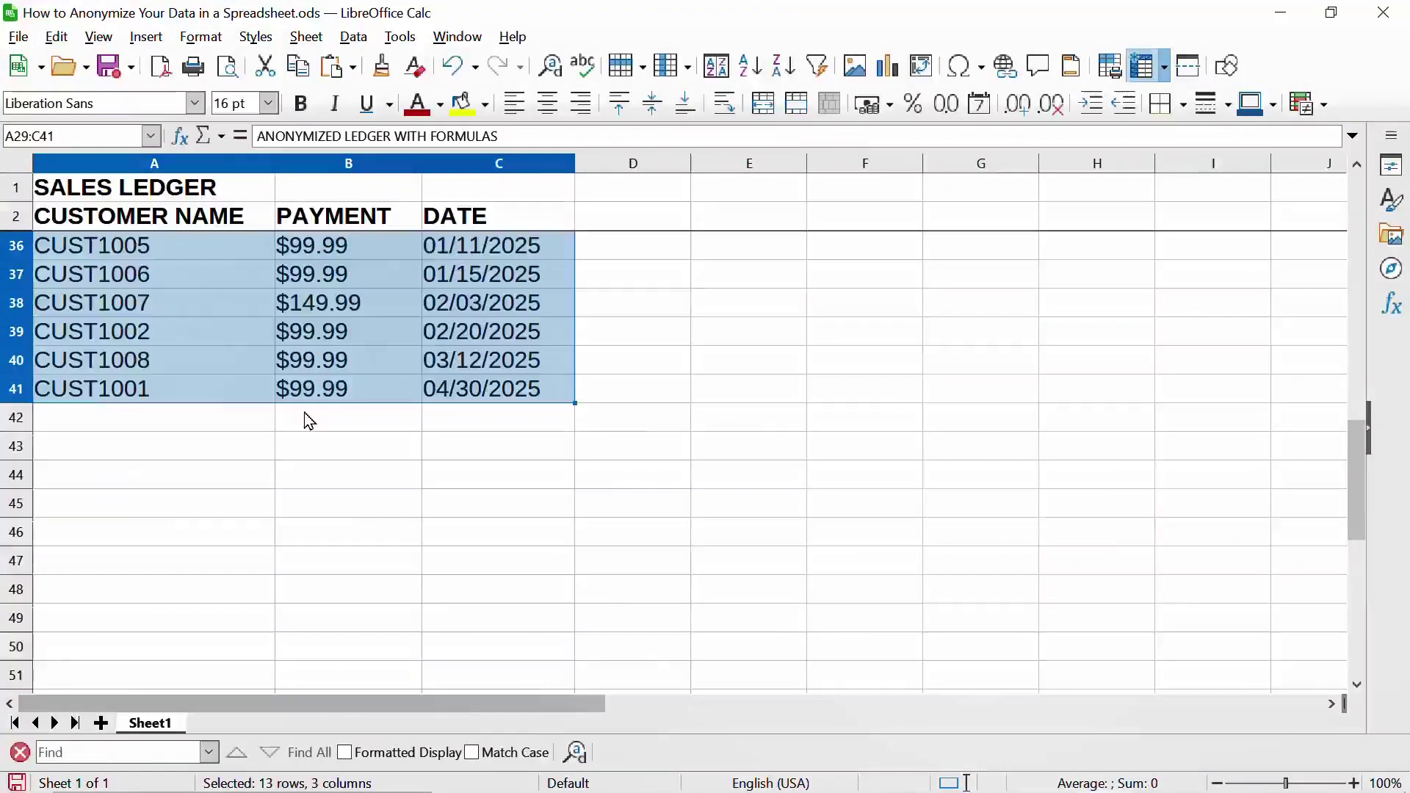
pyautogui.click(106, 573)
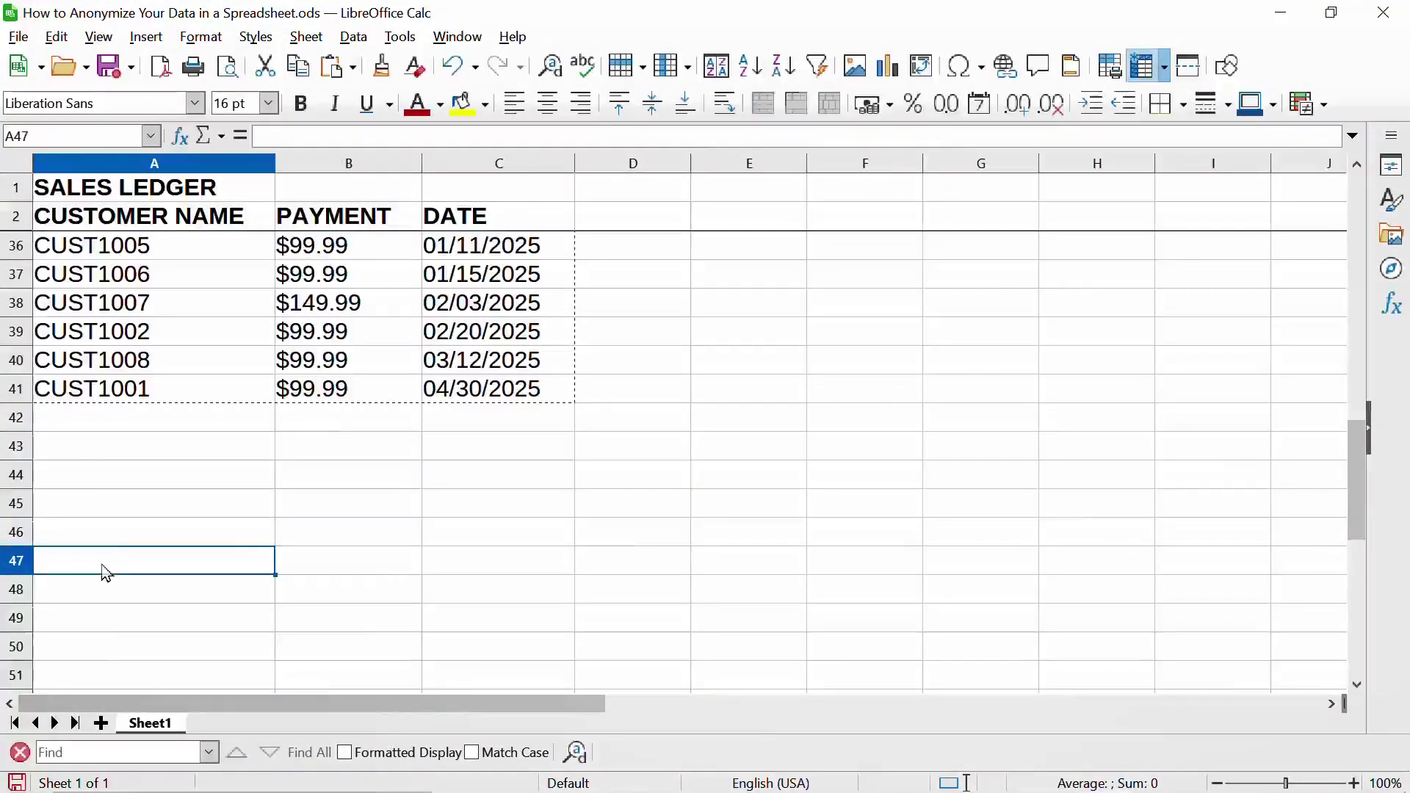
pyautogui.click(51, 38)
pyautogui.moveTo(147, 200)
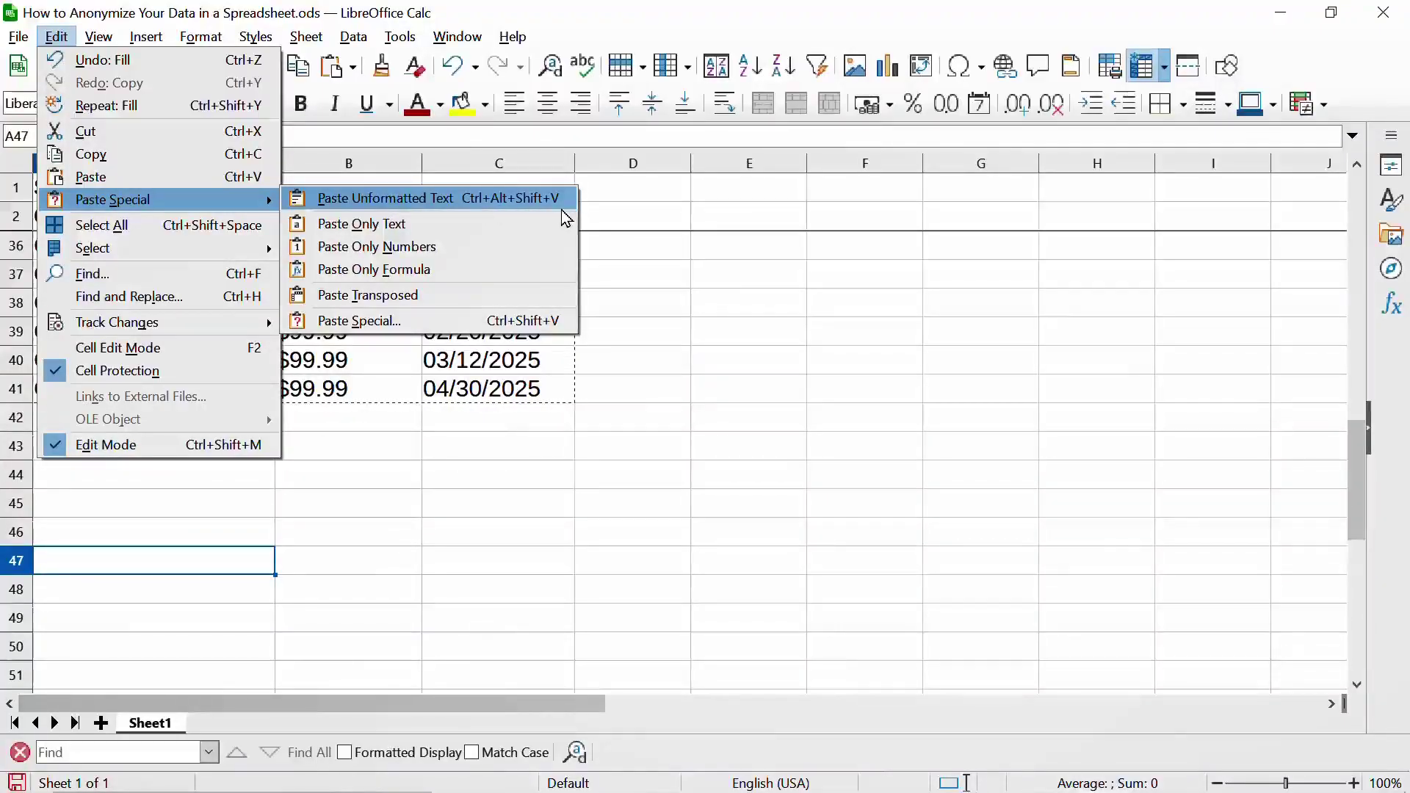
pyautogui.click(520, 201)
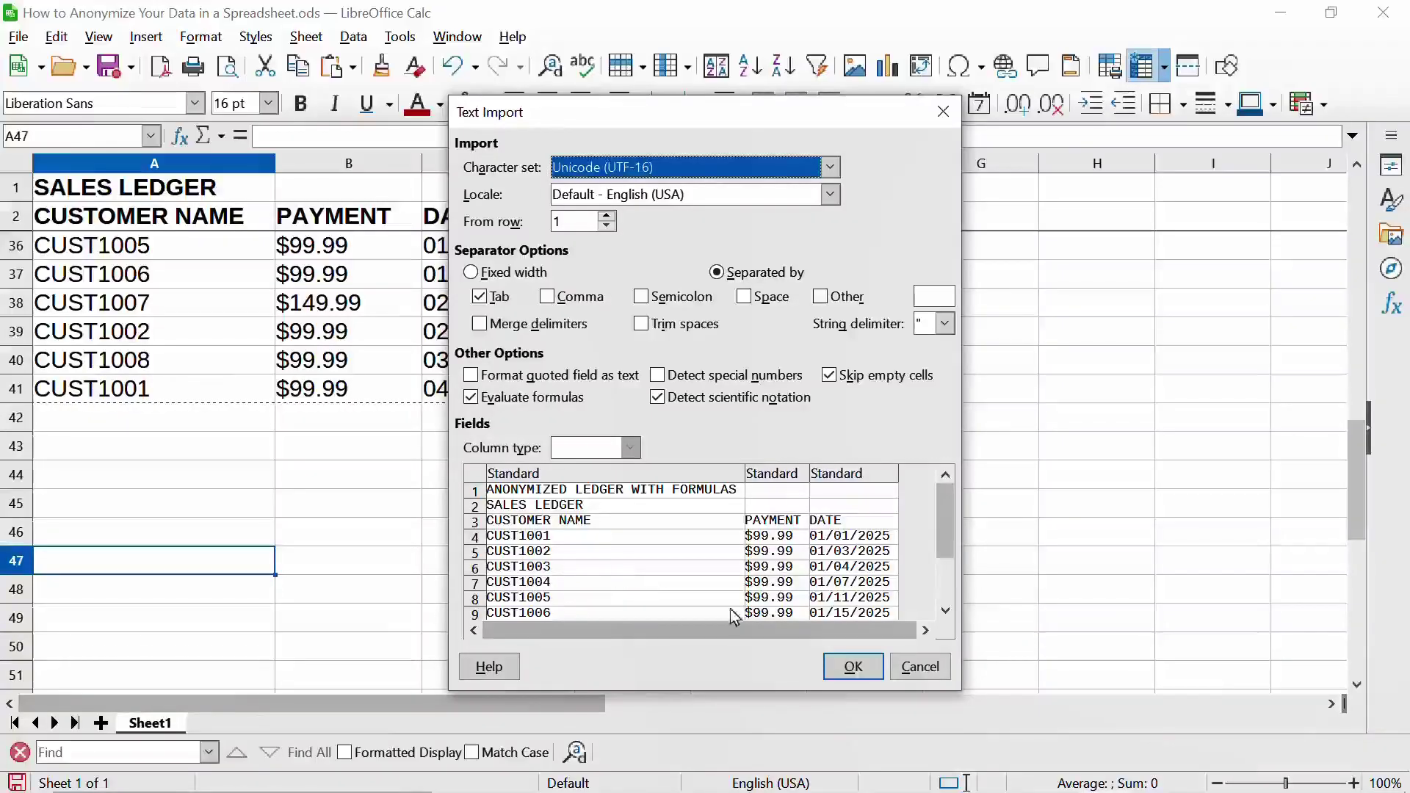
pyautogui.click(852, 666)
pyautogui.scroll(-2, 409, 614)
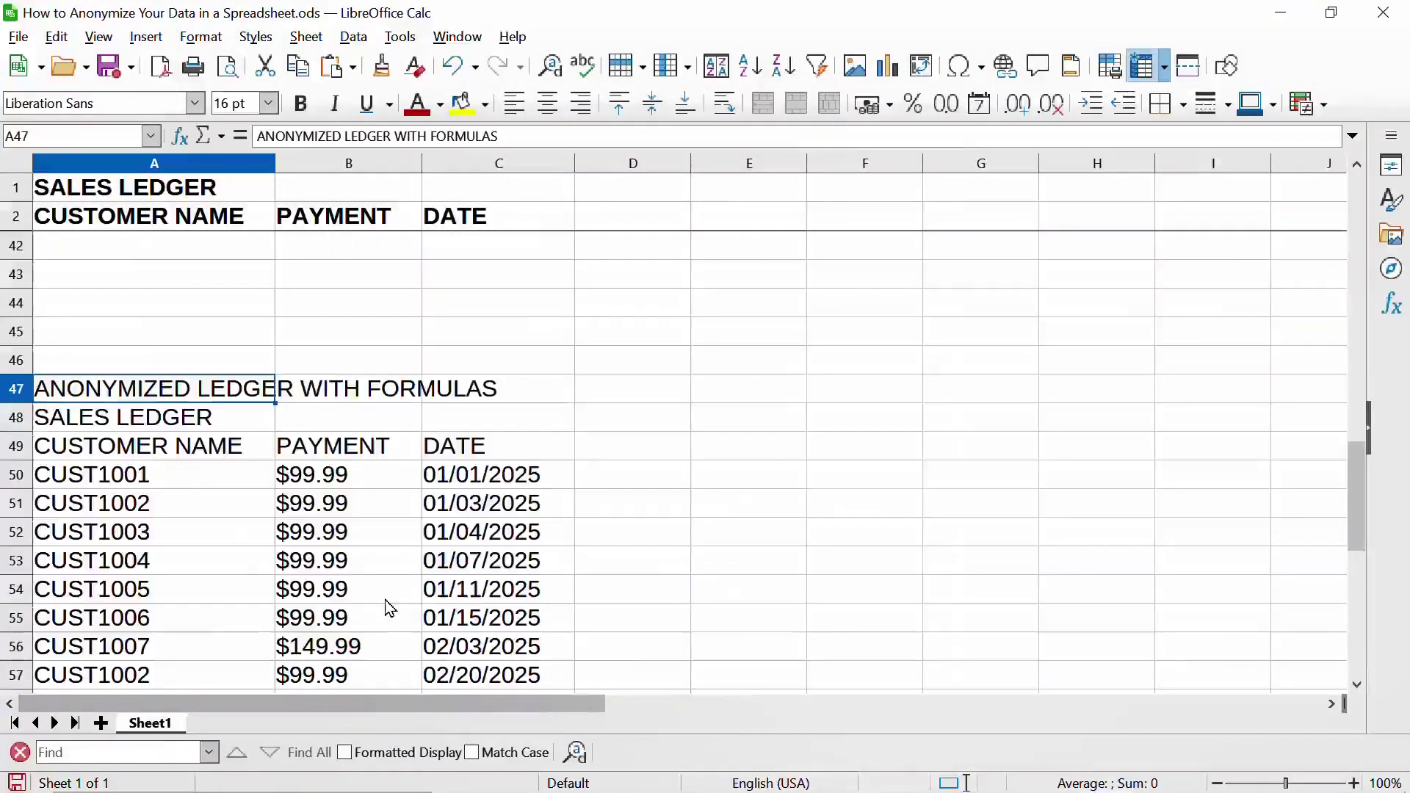
# Change the heading in A47 to ANONYMIZED LEDGER WITH VALUES
pyautogui.click(441, 397)
pyautogui.doubleClick(441, 396)
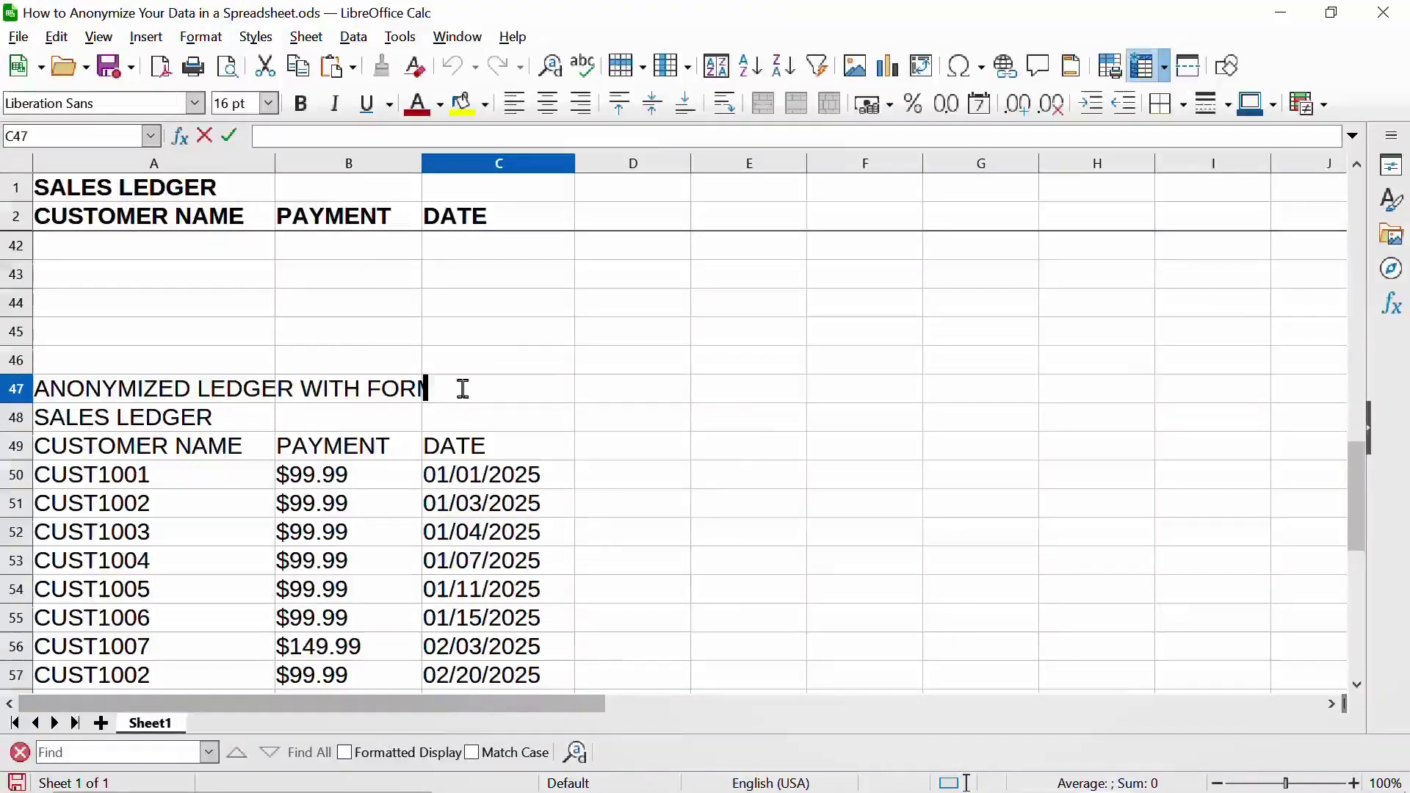
pyautogui.click(395, 396)
pyautogui.click(239, 401)
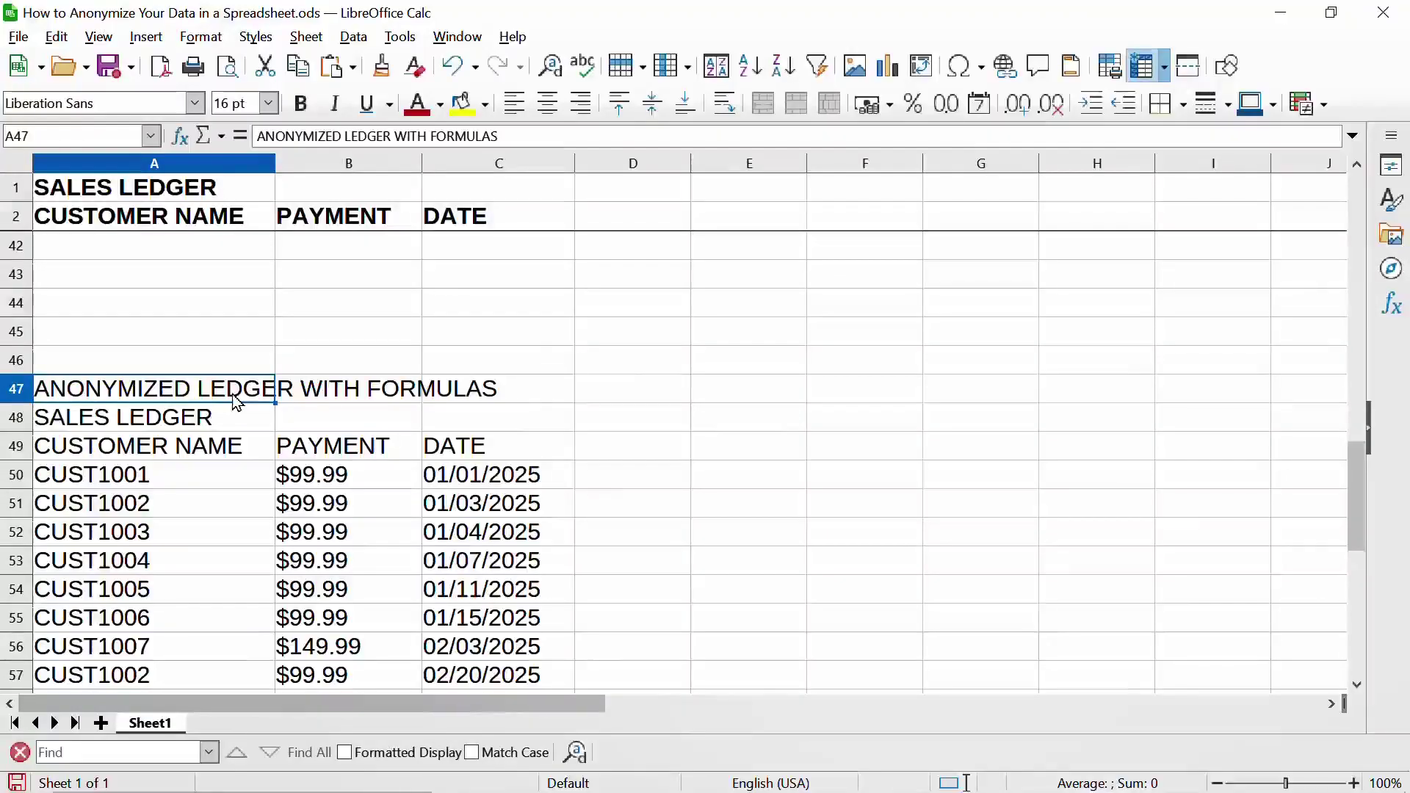
pyautogui.click(517, 132)
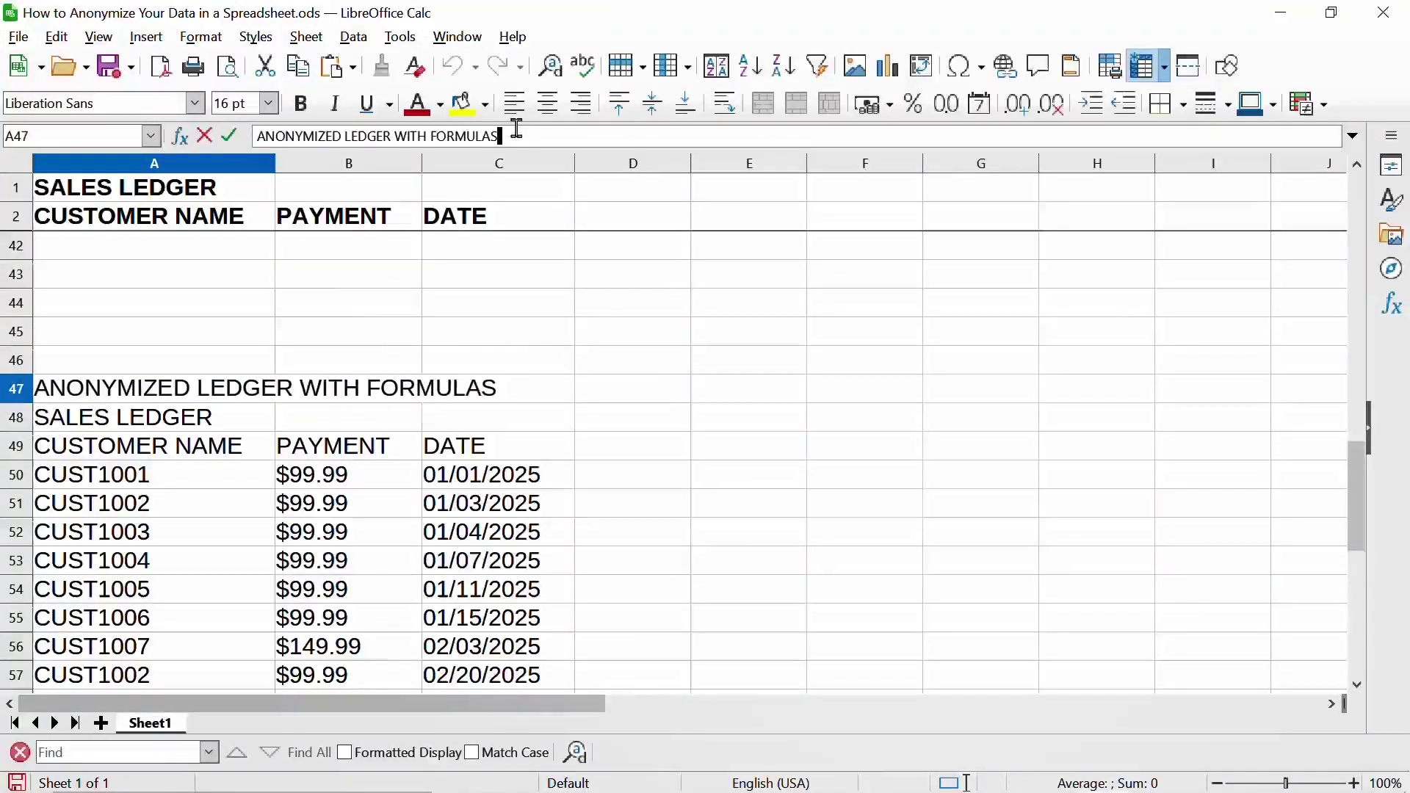
pyautogui.press('BackSpace')
pyautogui.press('BackSpace')
pyautogui.press('BackSpace')
pyautogui.press('BackSpace')
pyautogui.press('BackSpace')
pyautogui.press('BackSpace')
pyautogui.press('BackSpace')
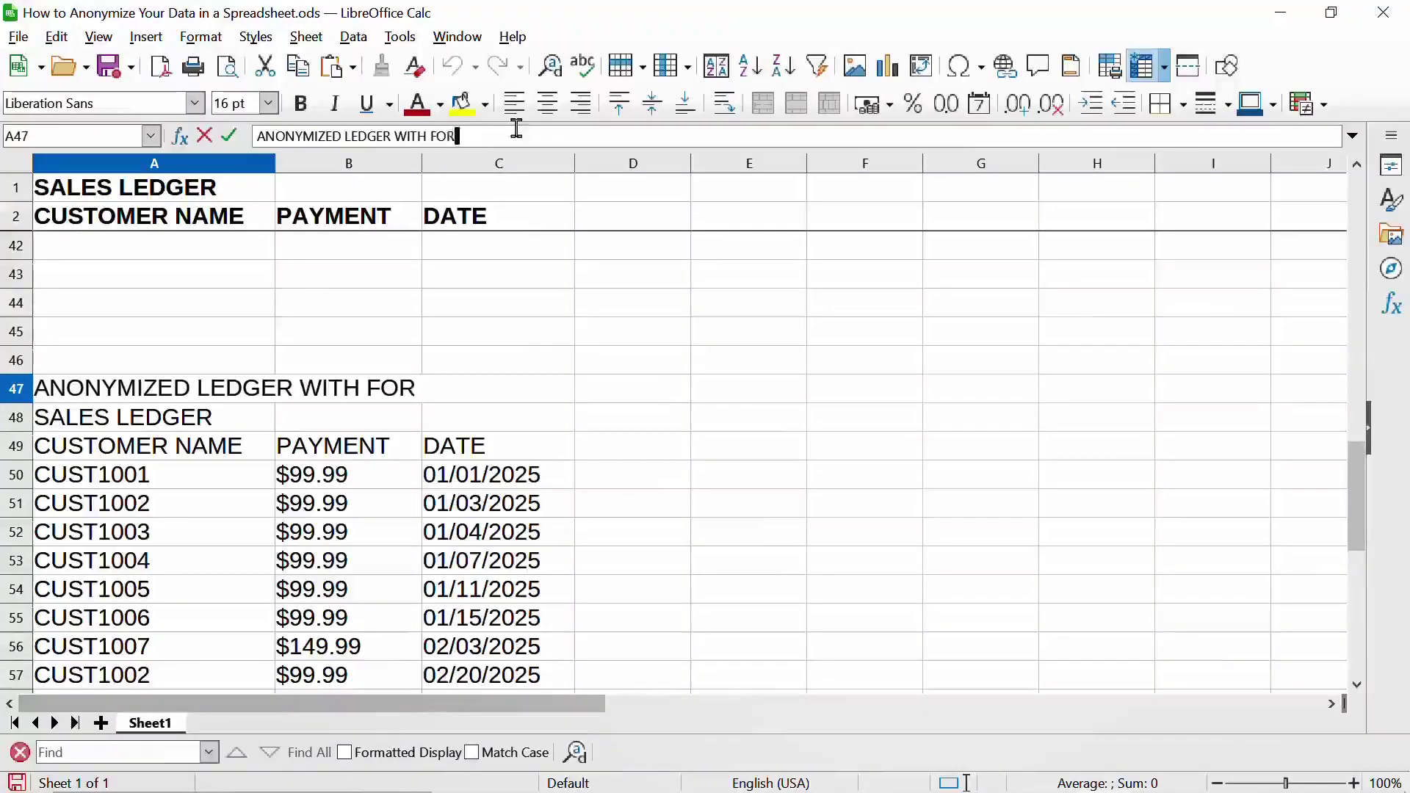
pyautogui.press('BackSpace')
pyautogui.write('VALUES')
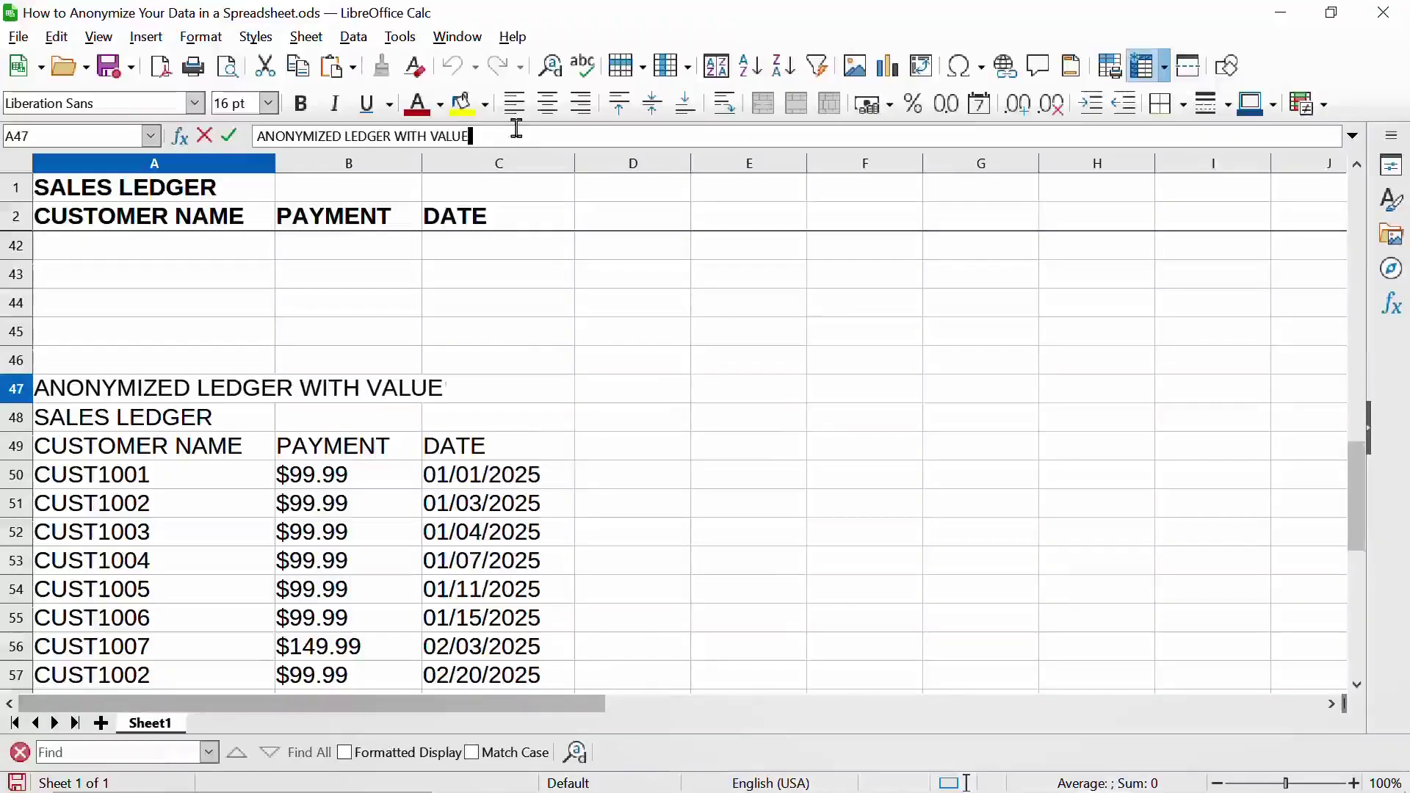
pyautogui.click(158, 485)
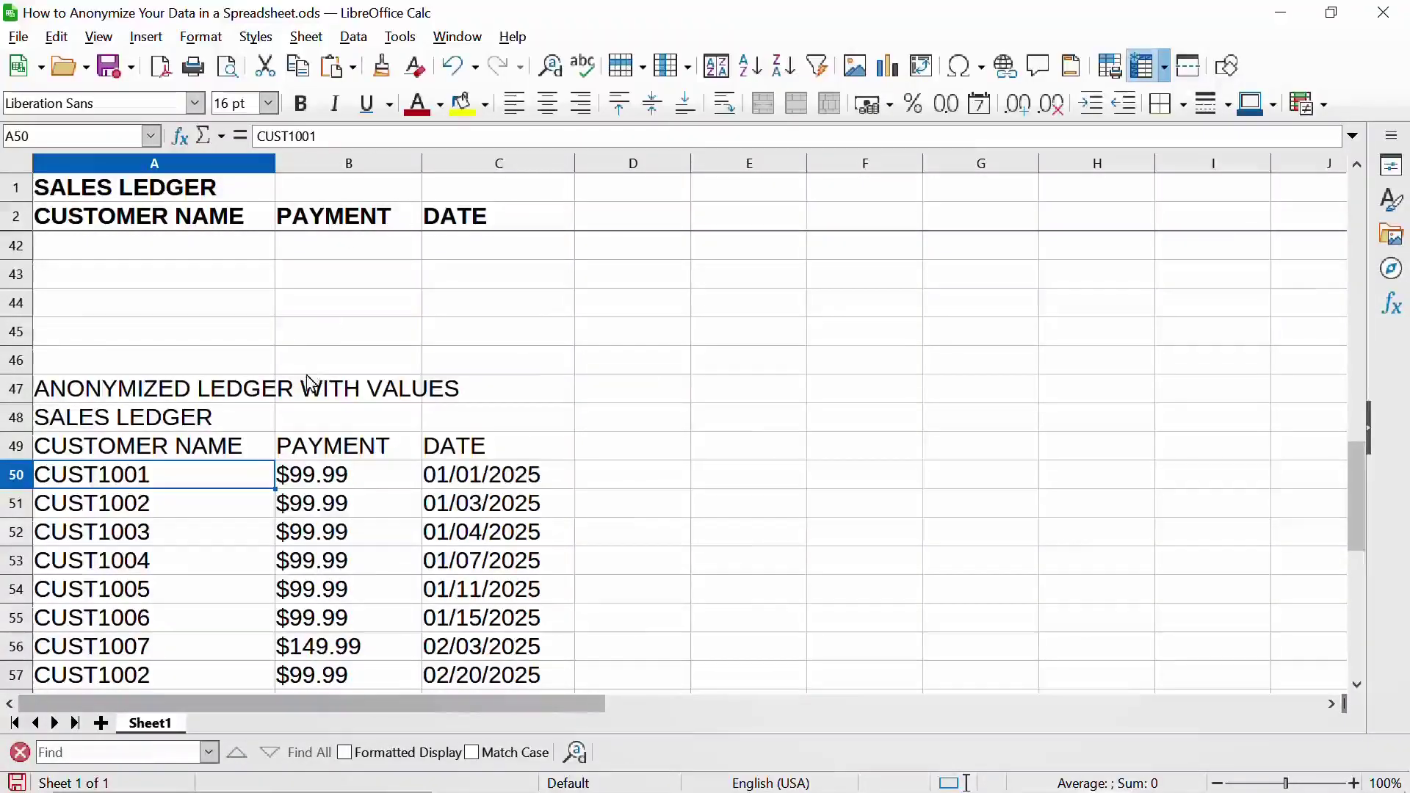
# Compare the formula in A32 and the lookup table with the plain-text ledger pasted below them
pyautogui.scroll(5, 309, 384)
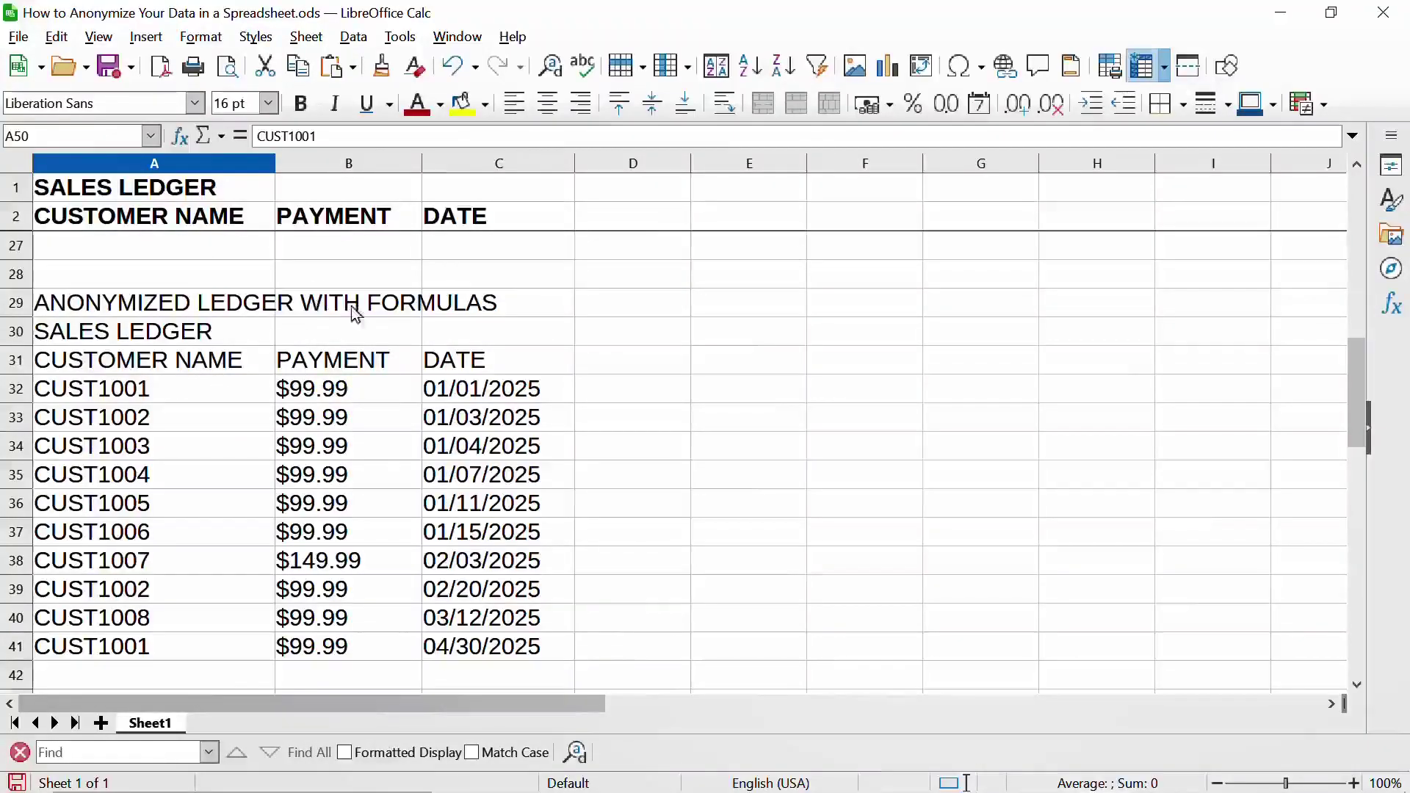
pyautogui.click(147, 389)
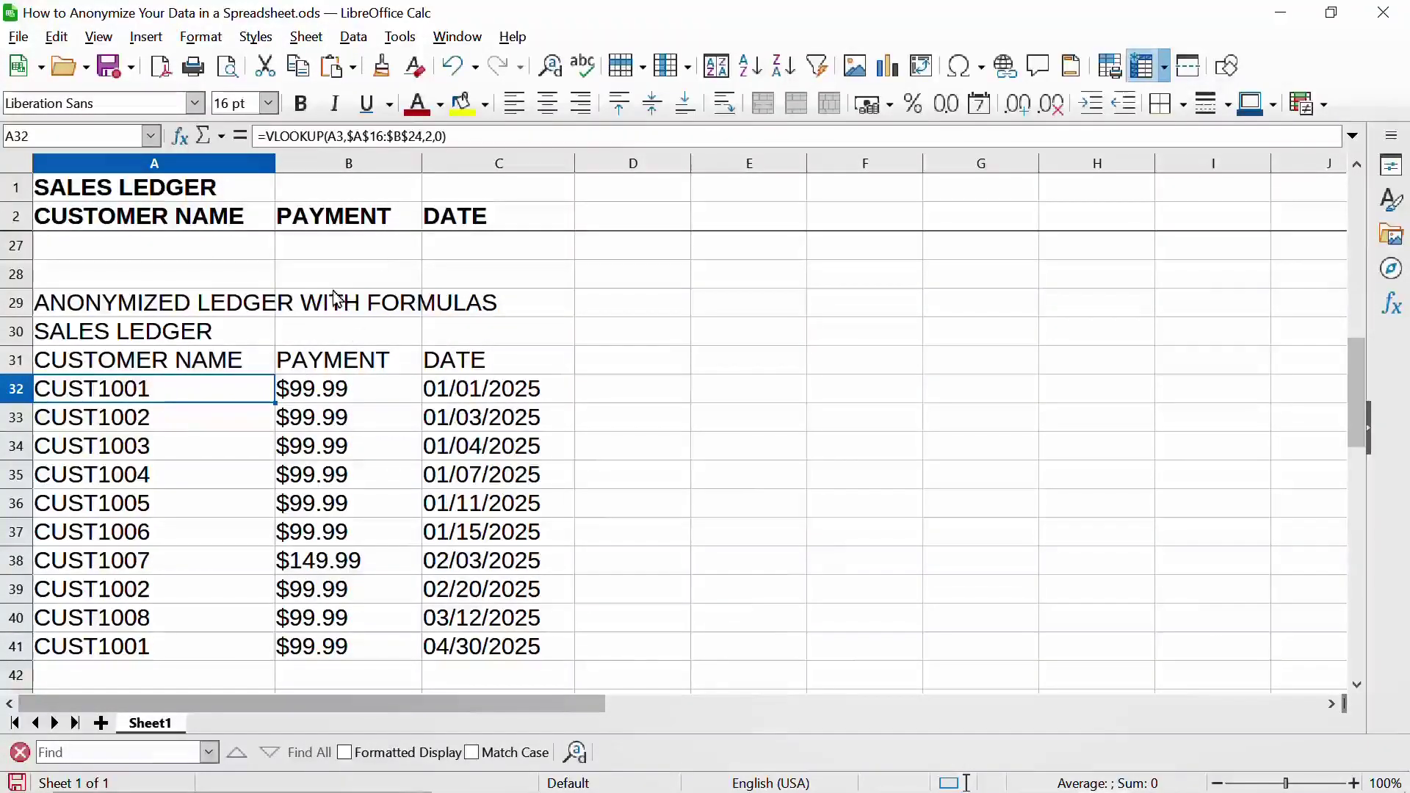
pyautogui.scroll(3, 320, 287)
pyautogui.scroll(1, 319, 286)
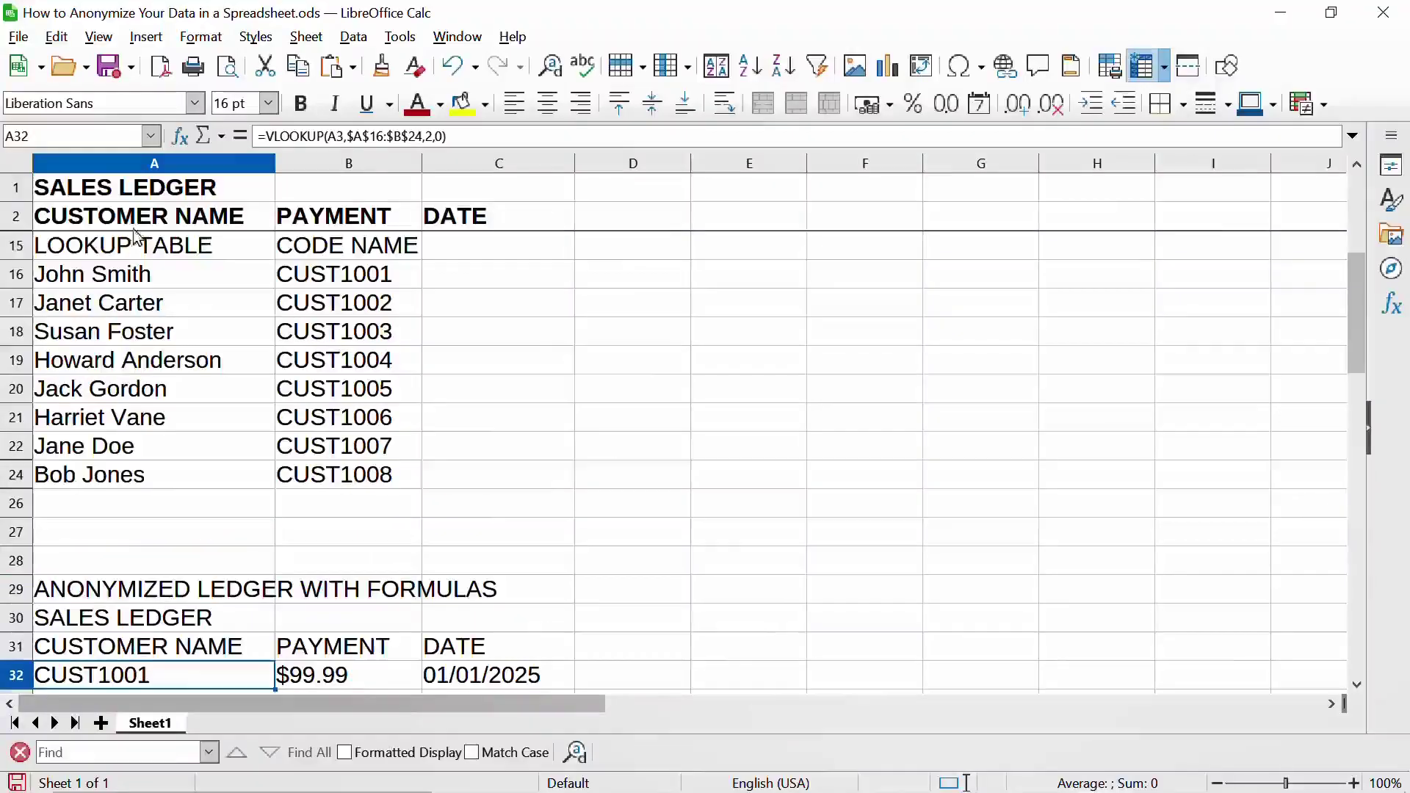
pyautogui.scroll(-10, 301, 317)
pyautogui.scroll(-1, 301, 318)
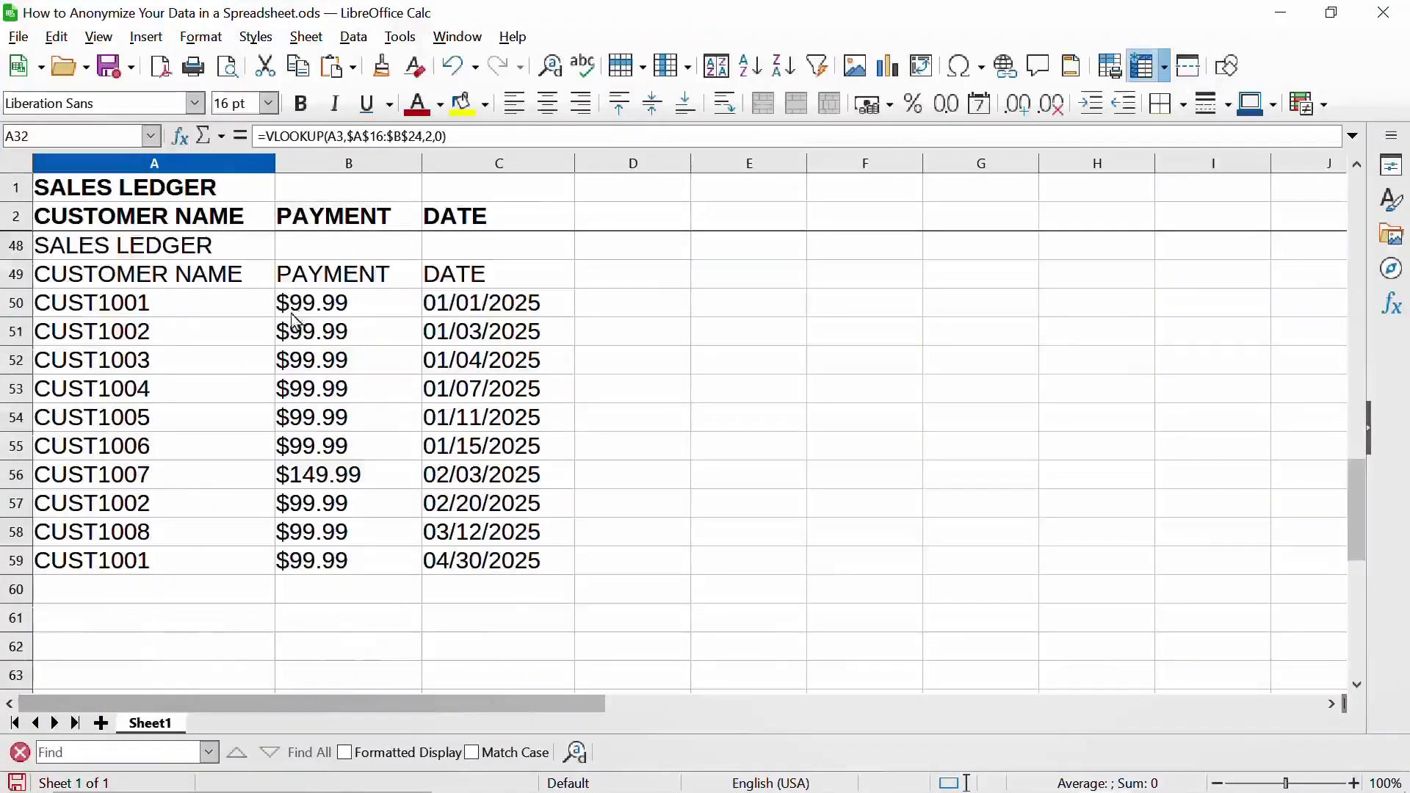
pyautogui.scroll(2, 293, 308)
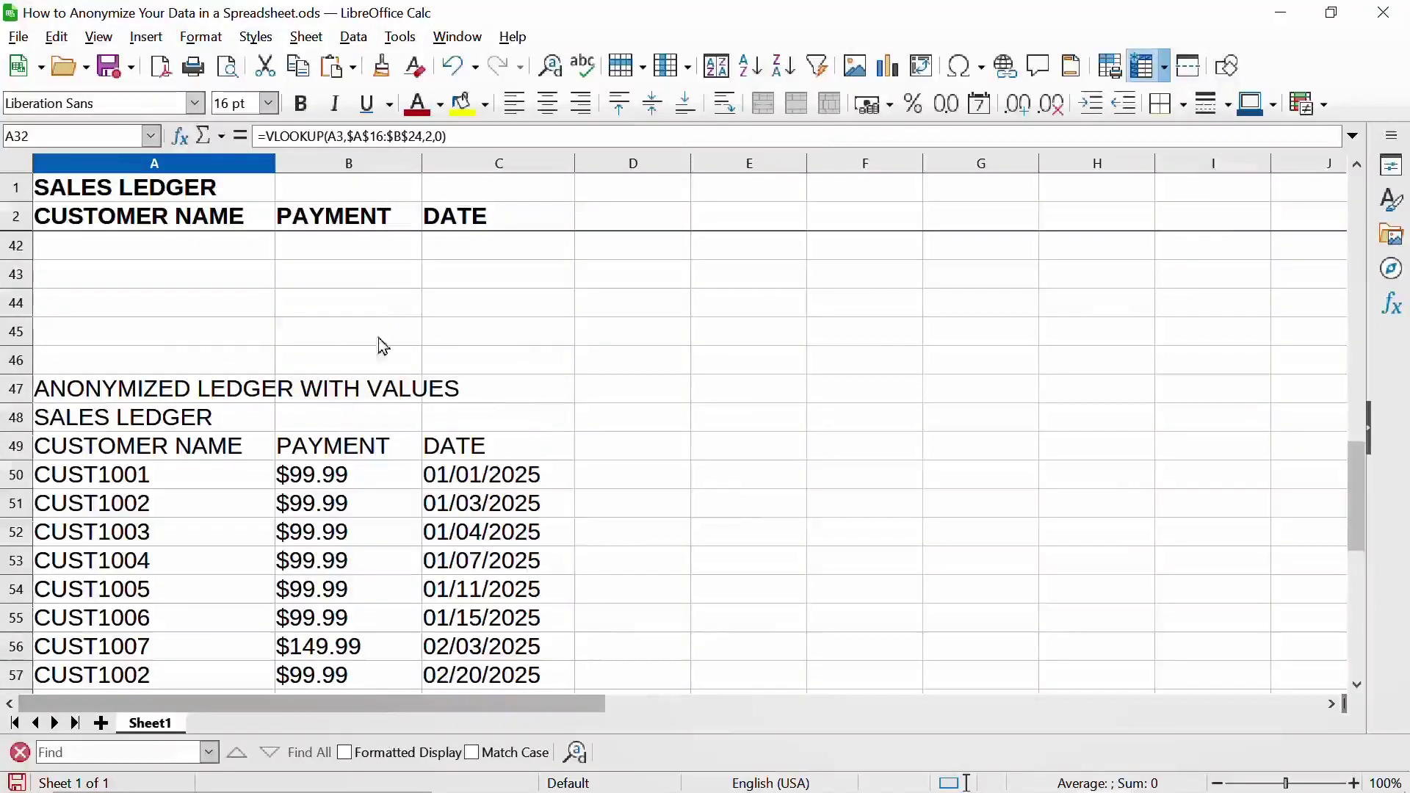
pyautogui.click(388, 312)
pyautogui.click(112, 391)
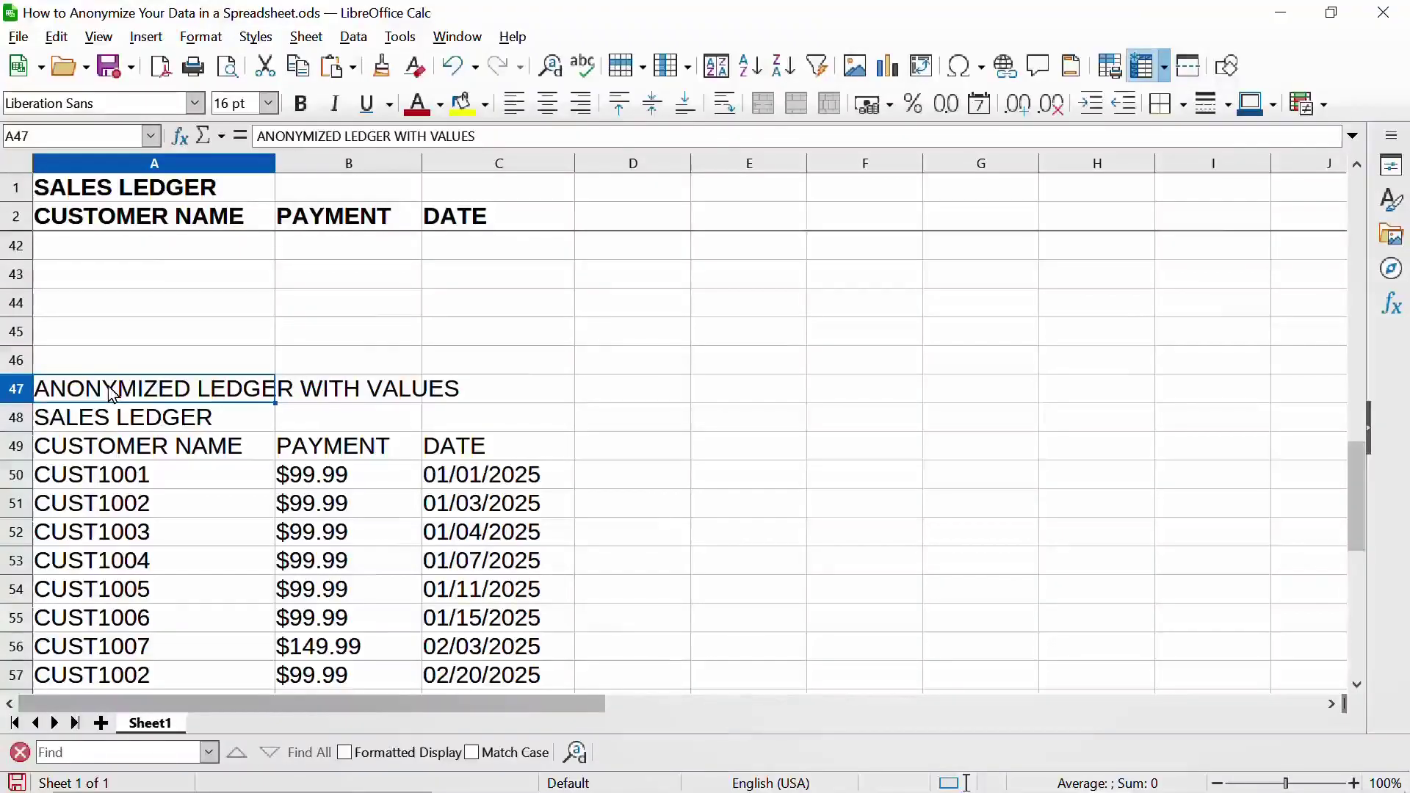
# Make rows 47 and 48, the two title rows of the plain-text ledger, bold
pyautogui.scroll(-2, 238, 417)
pyautogui.scroll(1, 240, 420)
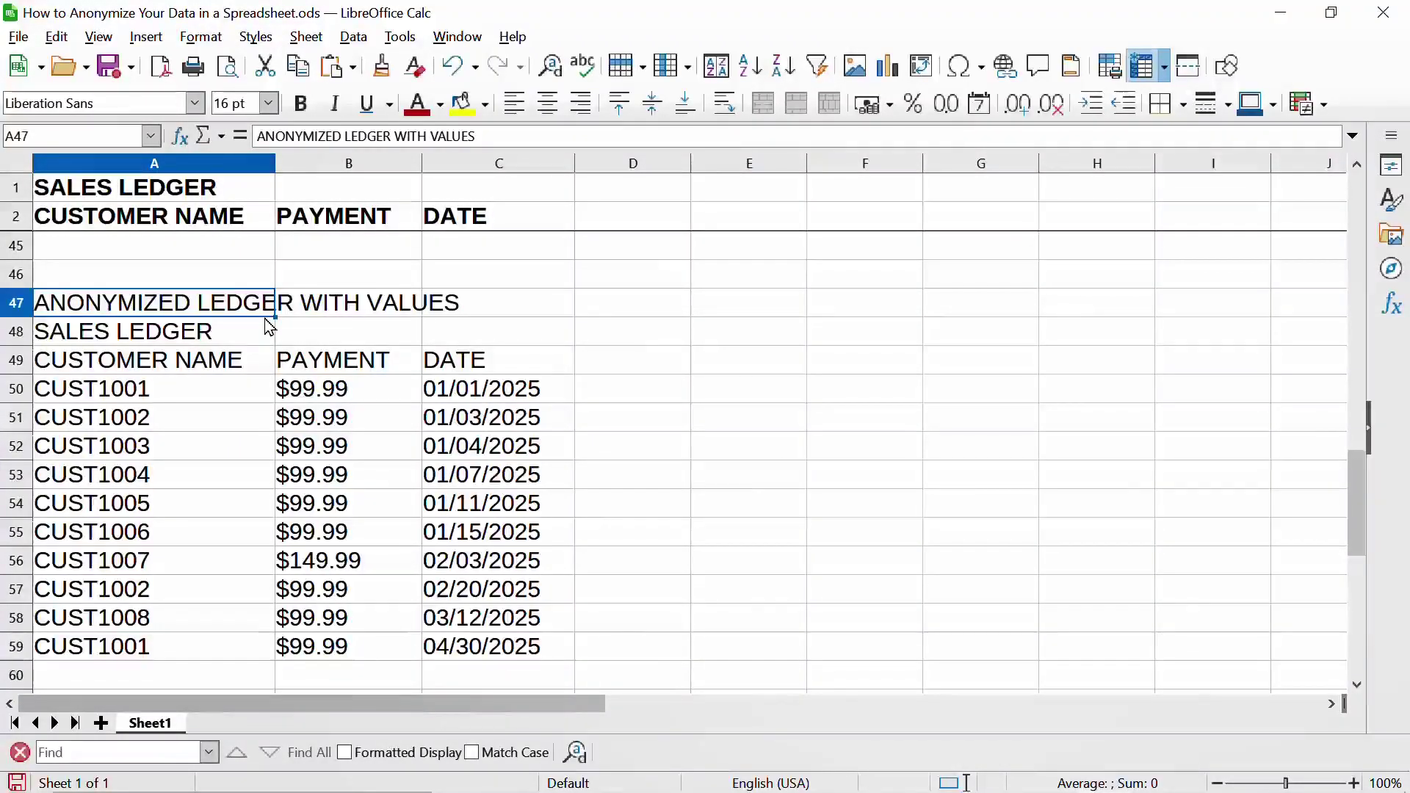
pyautogui.click(27, 312)
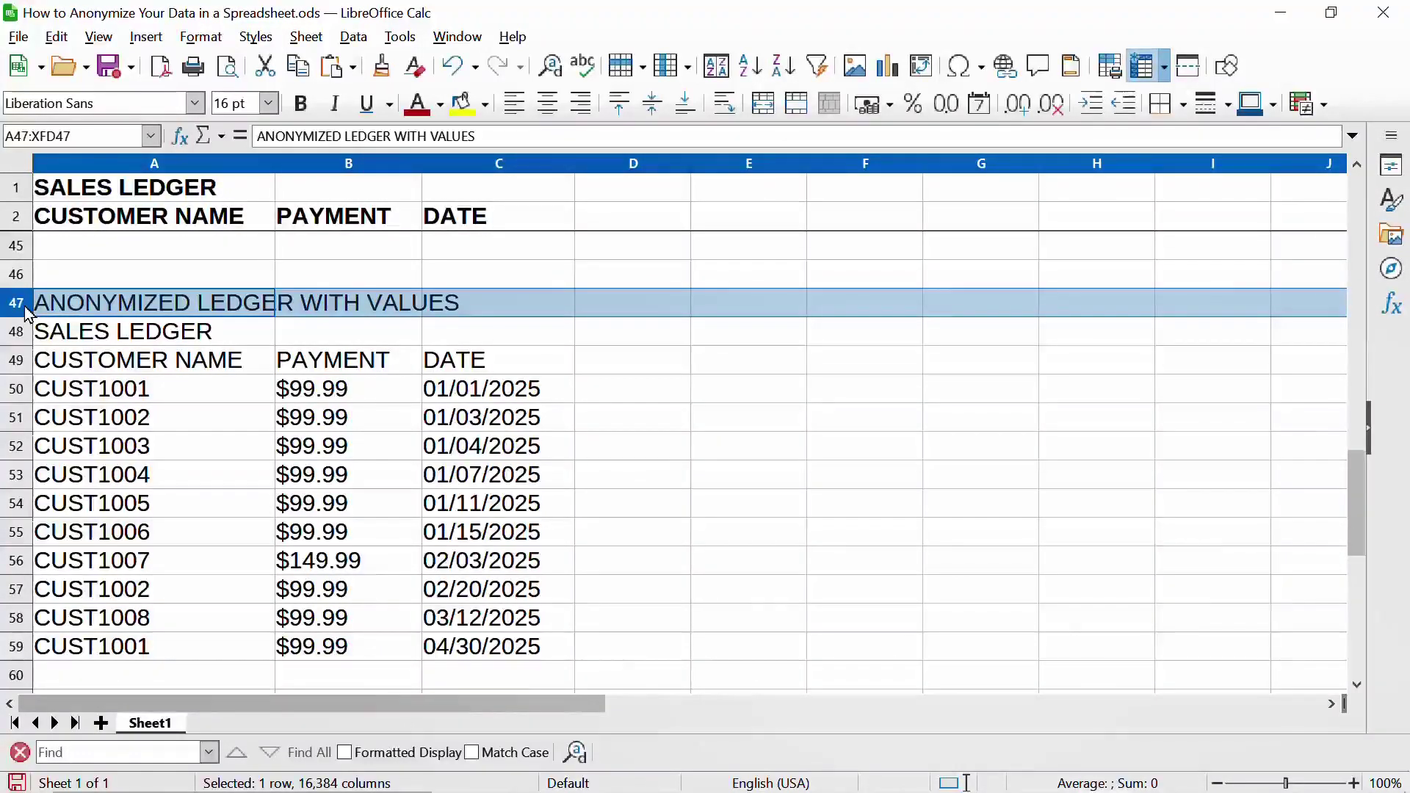
pyautogui.hotkey('ctrl', 'b')
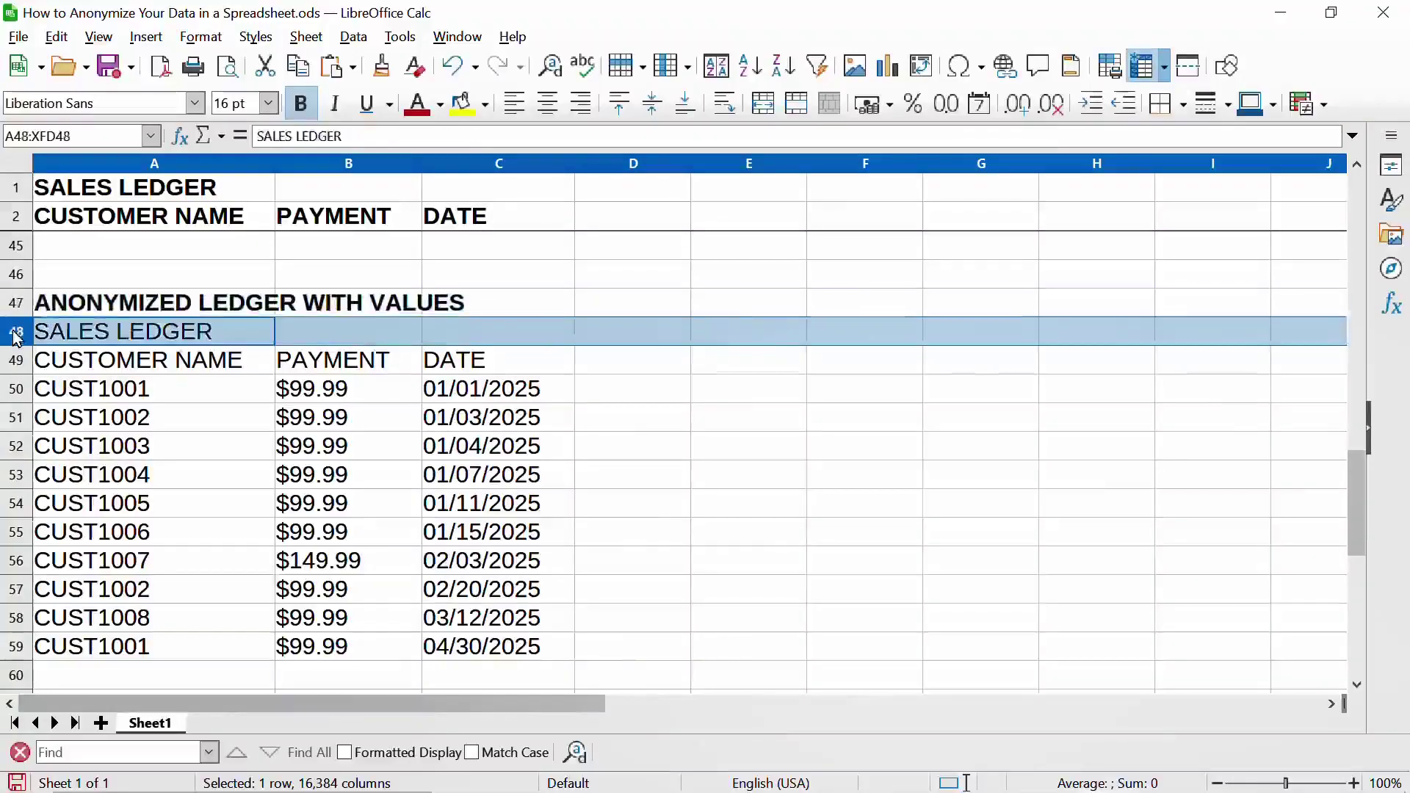
pyautogui.click(17, 334)
pyautogui.hotkey('ctrl', 'b')
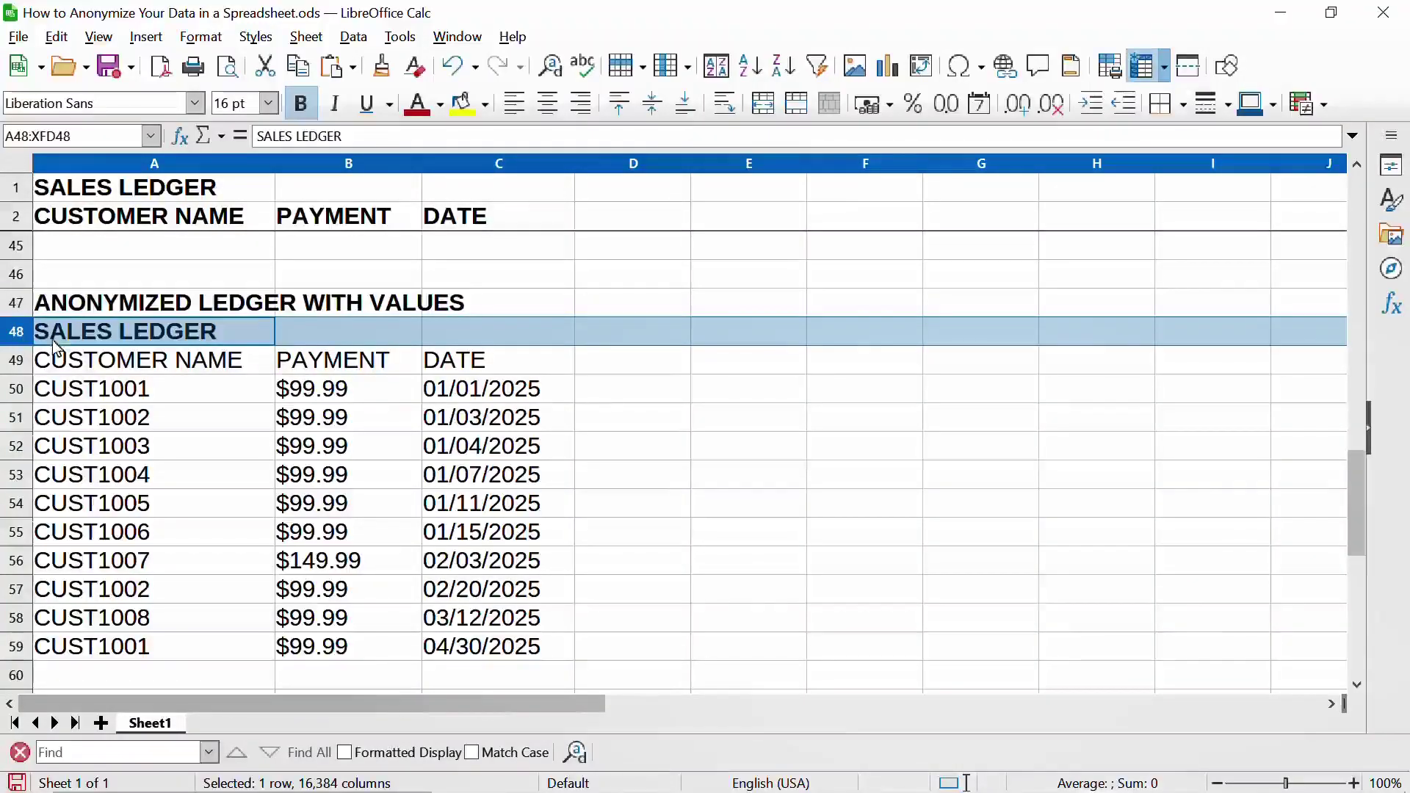
# Fit columns A to C to the contents of A47:C59 using optimal width with 0.30" added
pyautogui.click(96, 313)
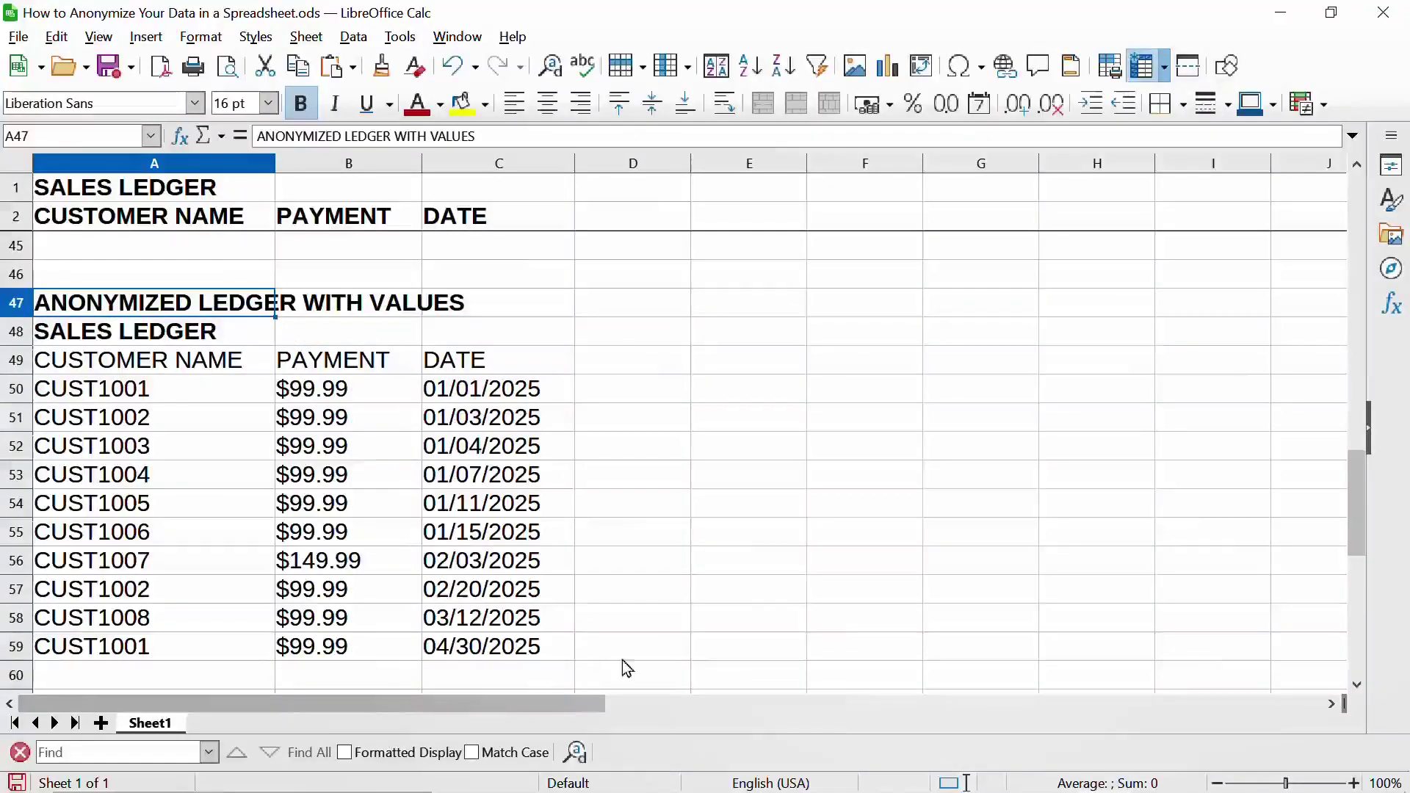
pyautogui.keyDown('shift'); pyautogui.click(551, 649); pyautogui.keyUp('shift')
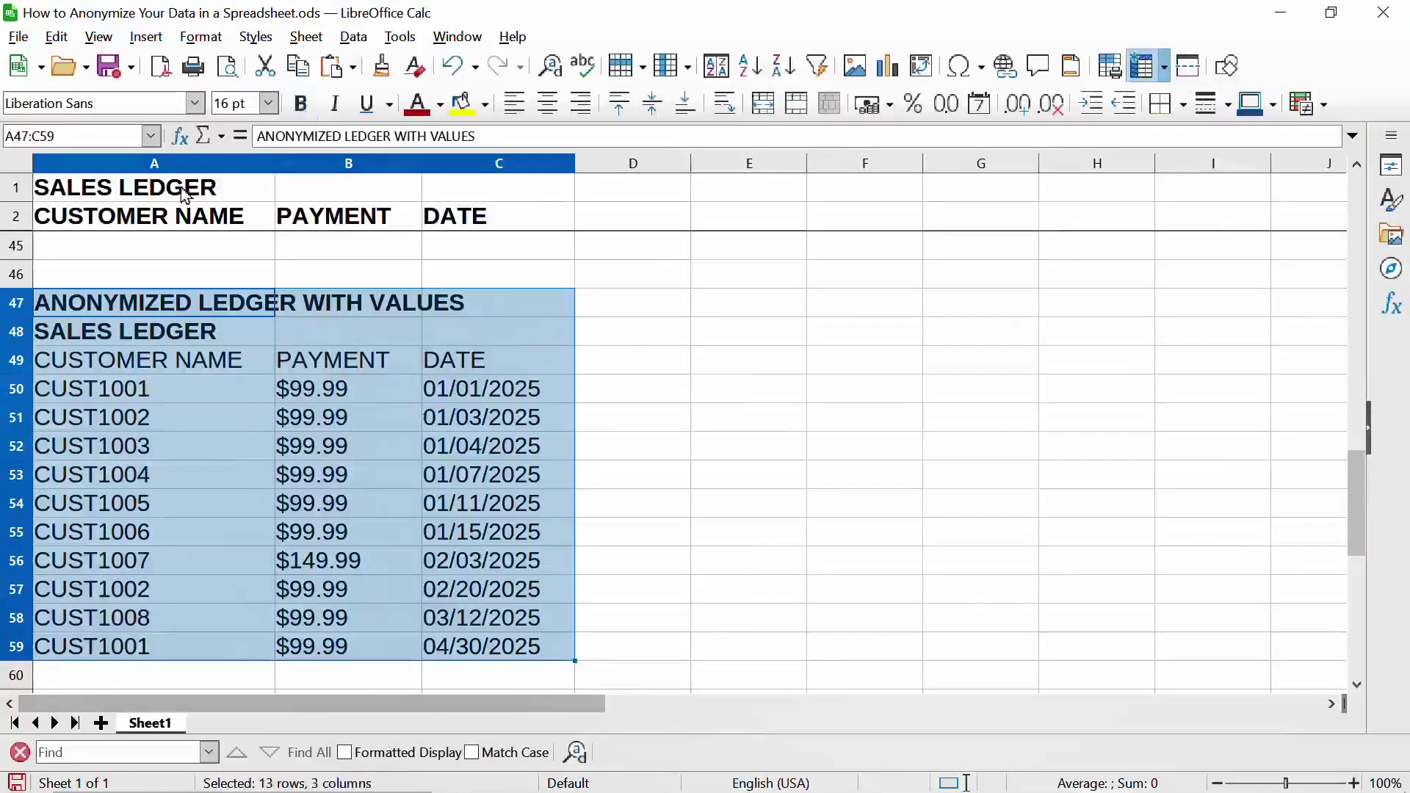
pyautogui.click(200, 38)
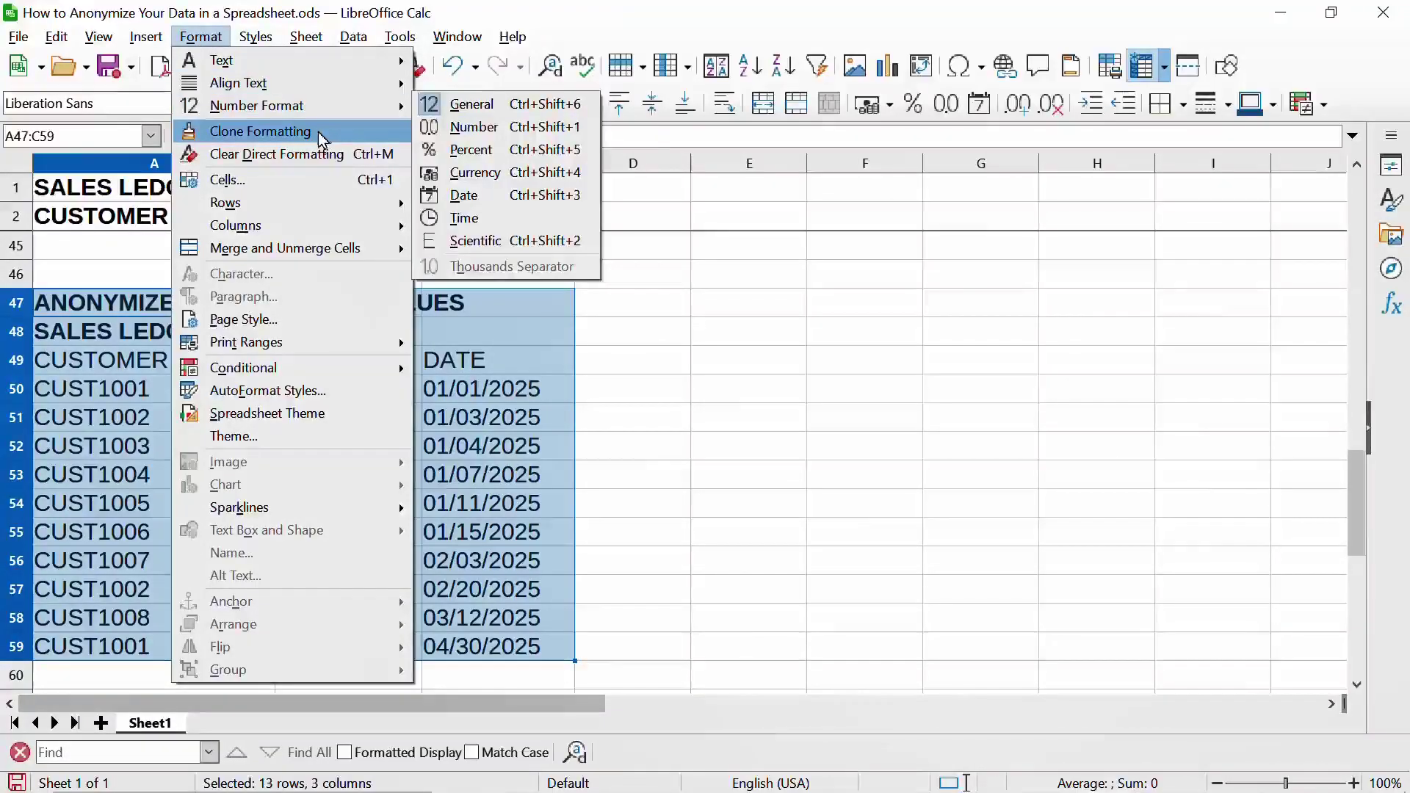
pyautogui.moveTo(315, 114)
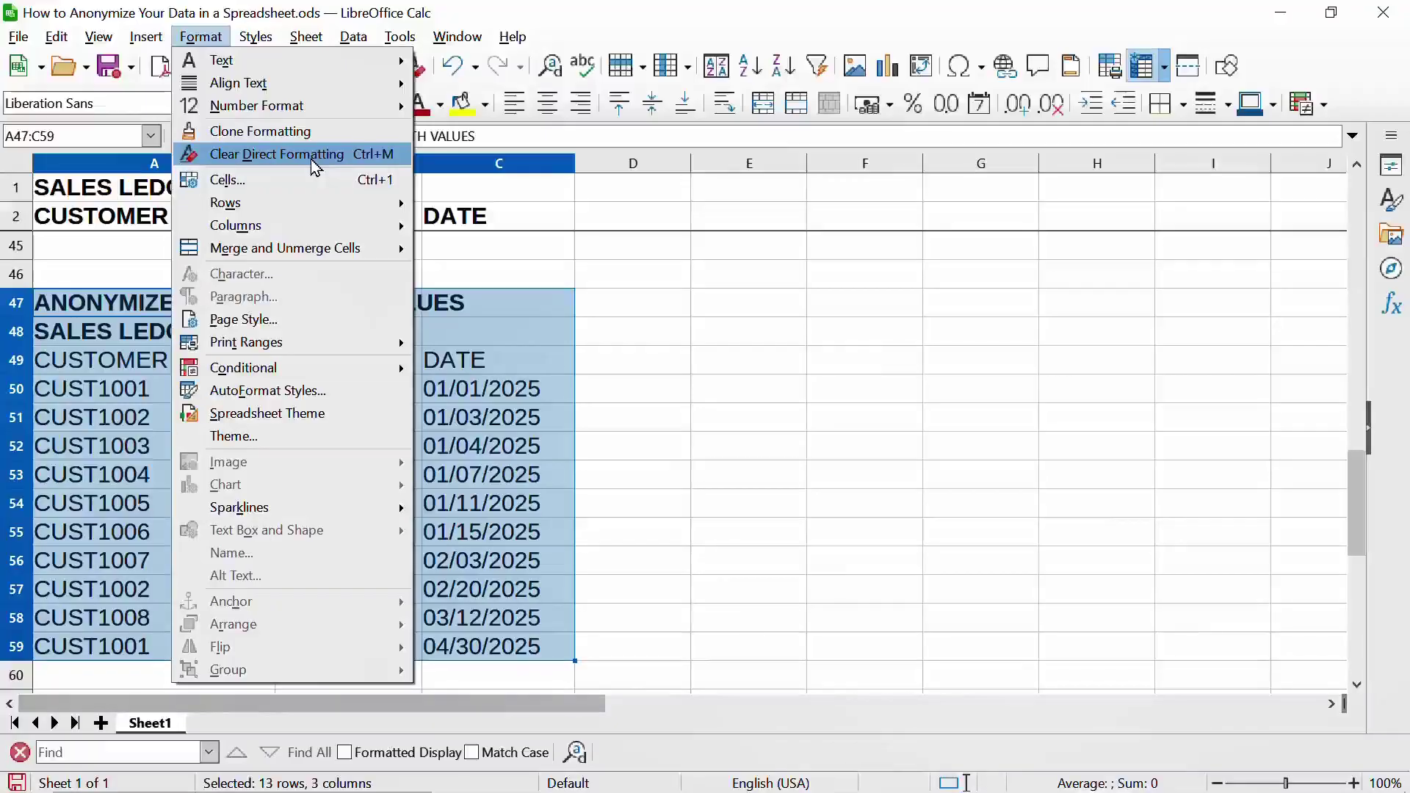
pyautogui.moveTo(317, 231)
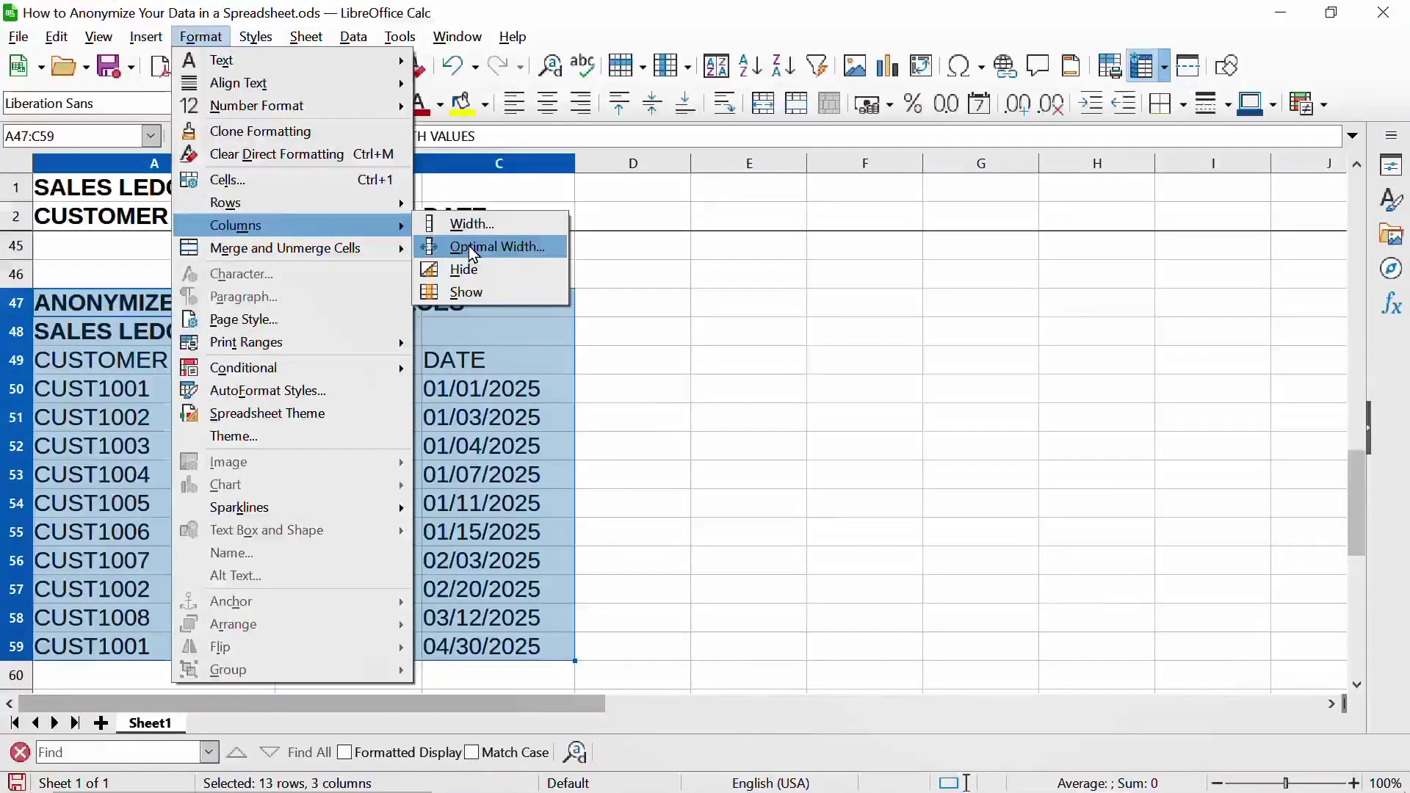
pyautogui.click(470, 247)
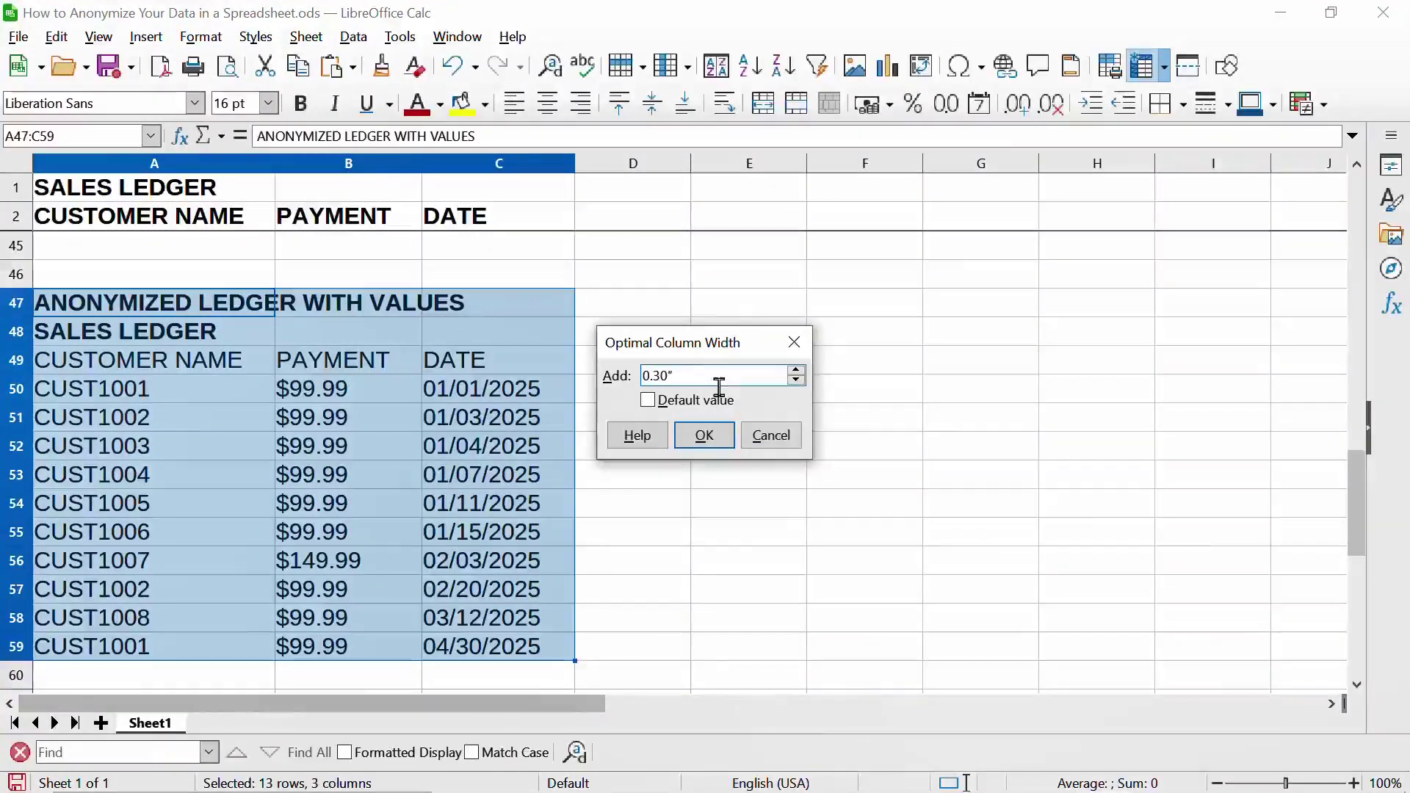
pyautogui.click(703, 436)
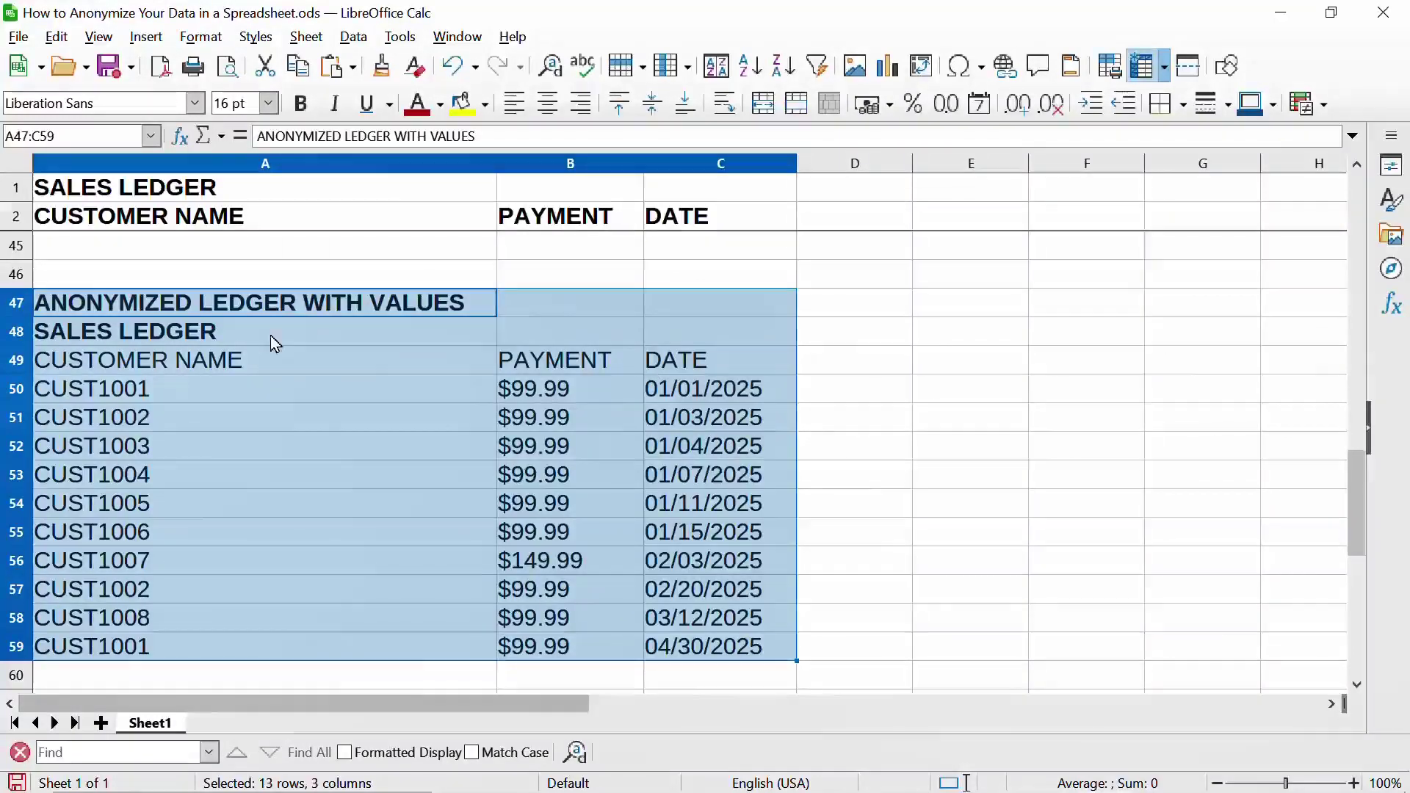
pyautogui.click(870, 448)
pyautogui.scroll(-2, 630, 412)
pyautogui.scroll(2, 629, 412)
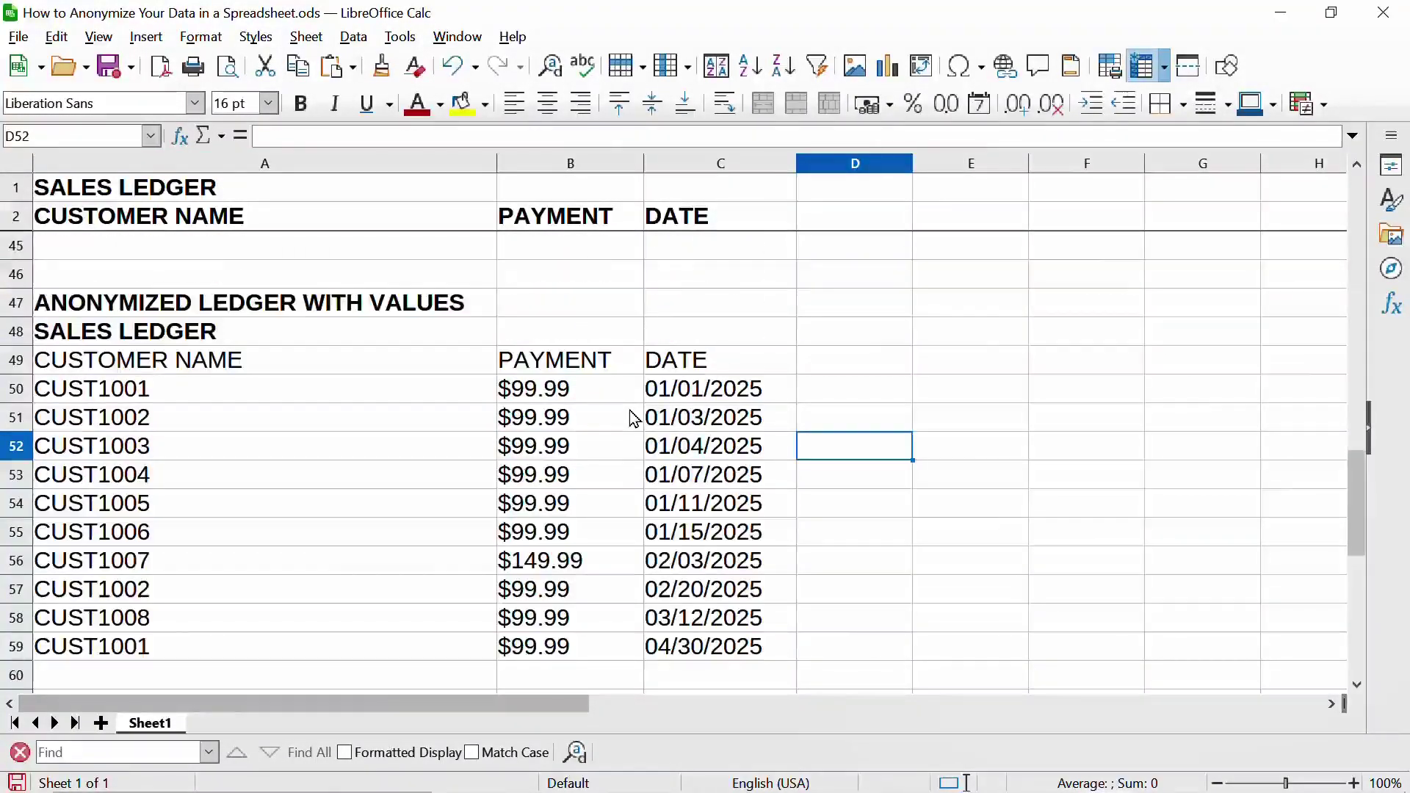
# Copy the whole plain-text anonymized ledger with its headings, range A47:C59
pyautogui.click(265, 306)
pyautogui.keyDown('shift'); pyautogui.click(702, 643); pyautogui.keyUp('shift')
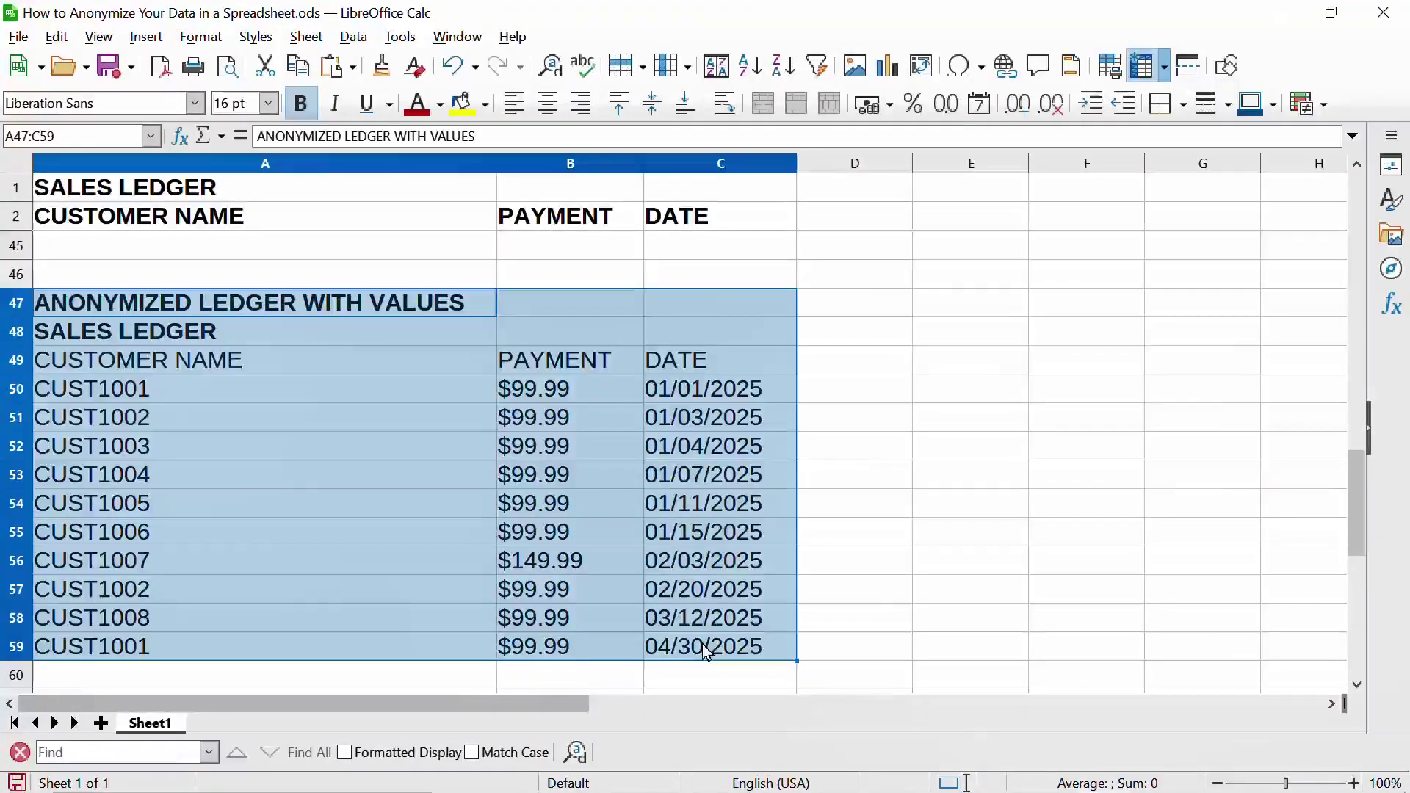
pyautogui.click(57, 36)
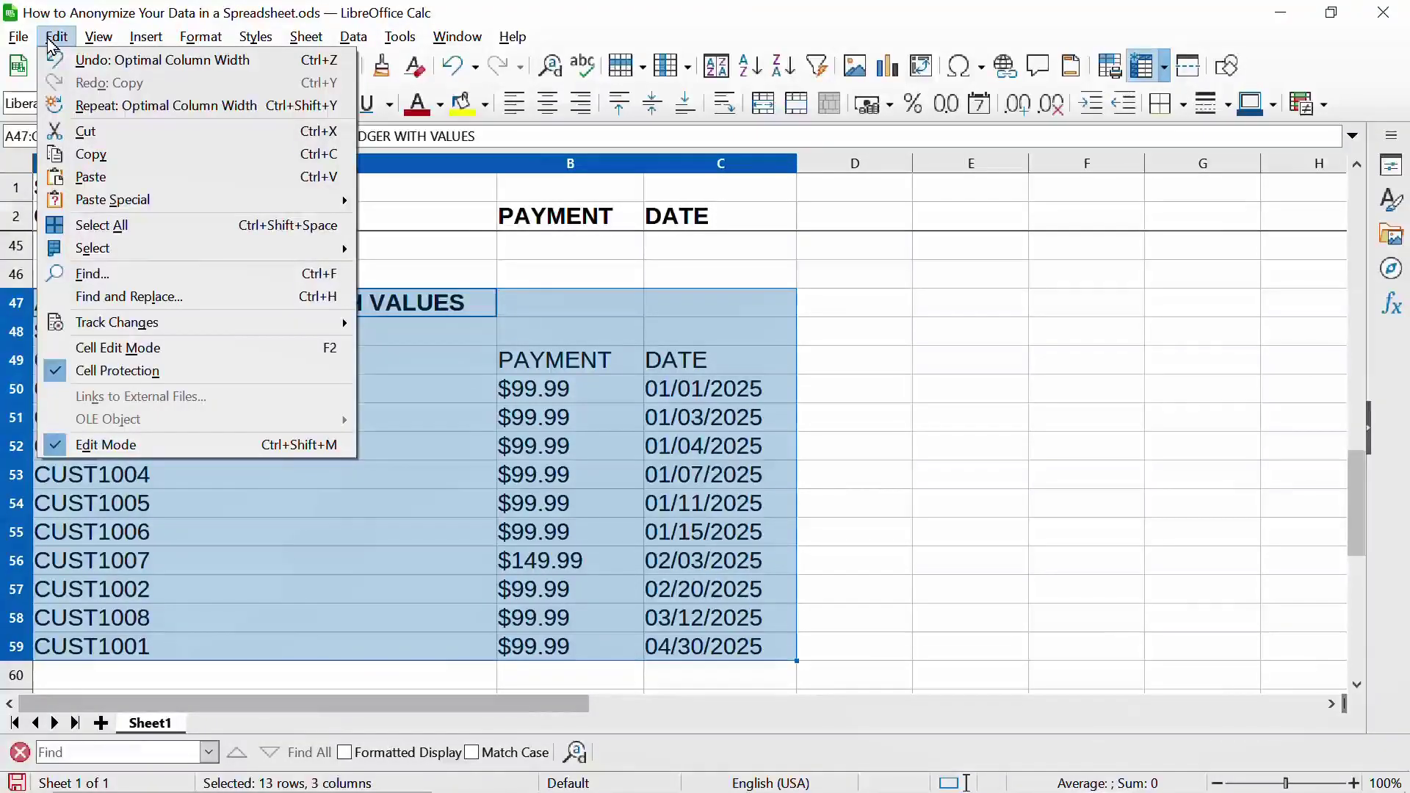
pyautogui.click(91, 154)
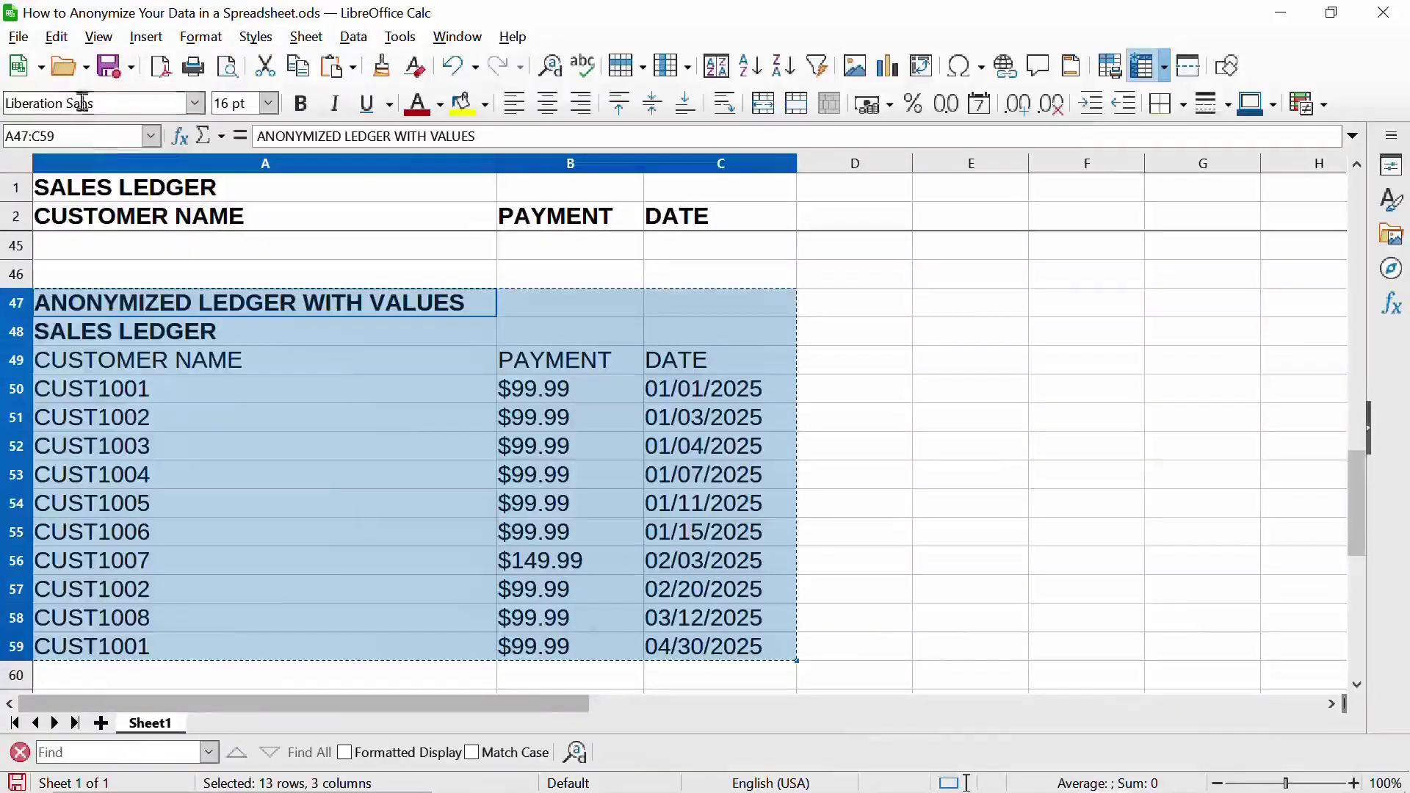
# Create a new blank spreadsheet and maximize its window
pyautogui.click(20, 38)
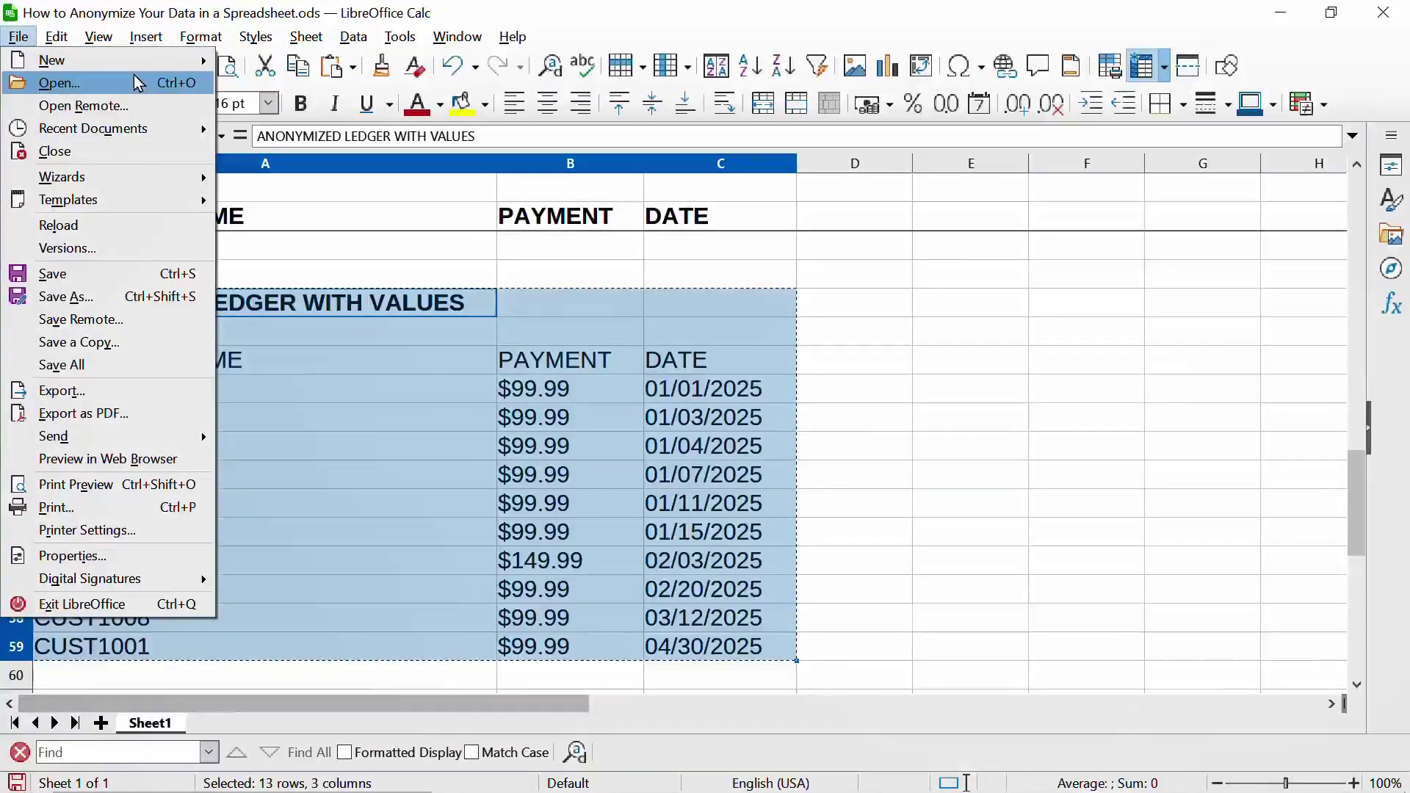
pyautogui.moveTo(183, 64)
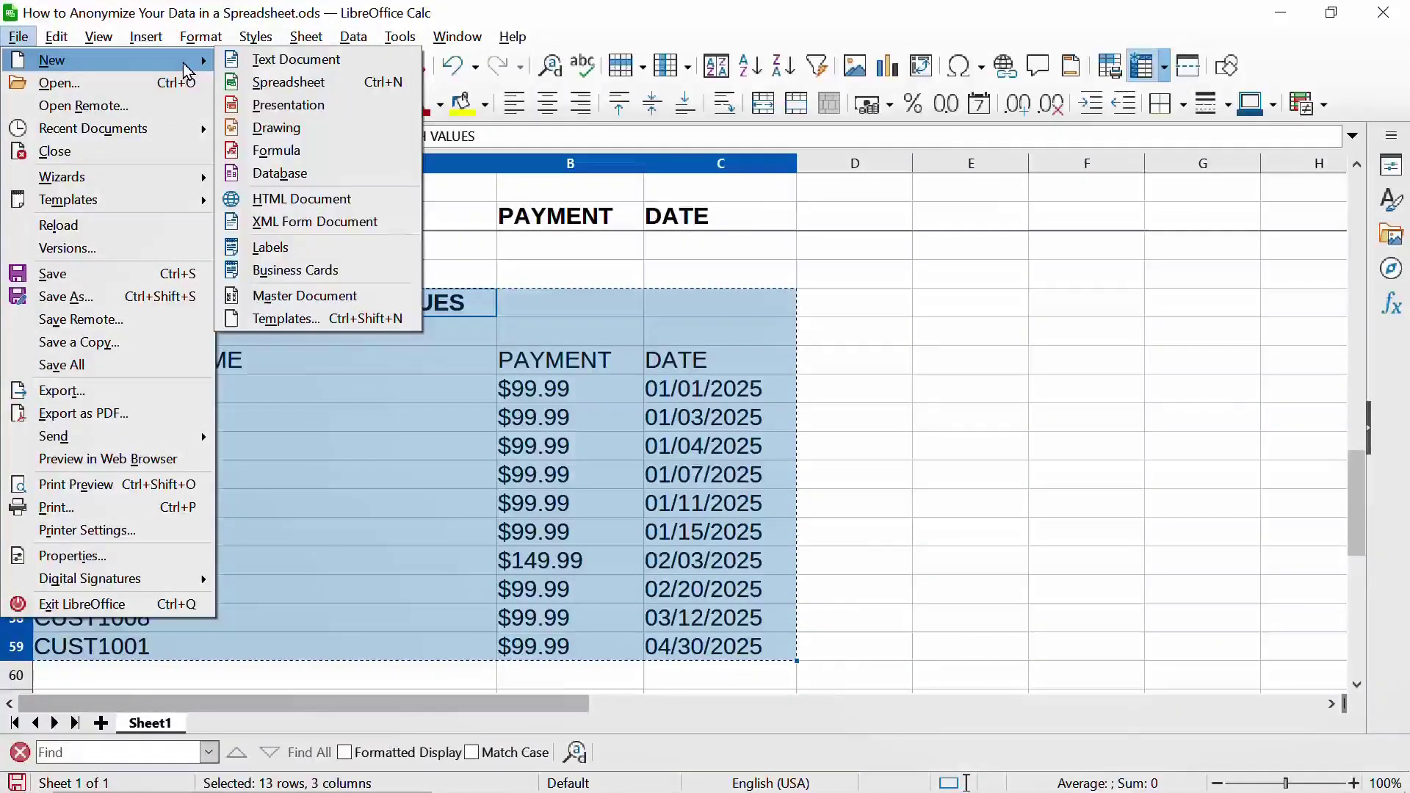
pyautogui.click(312, 83)
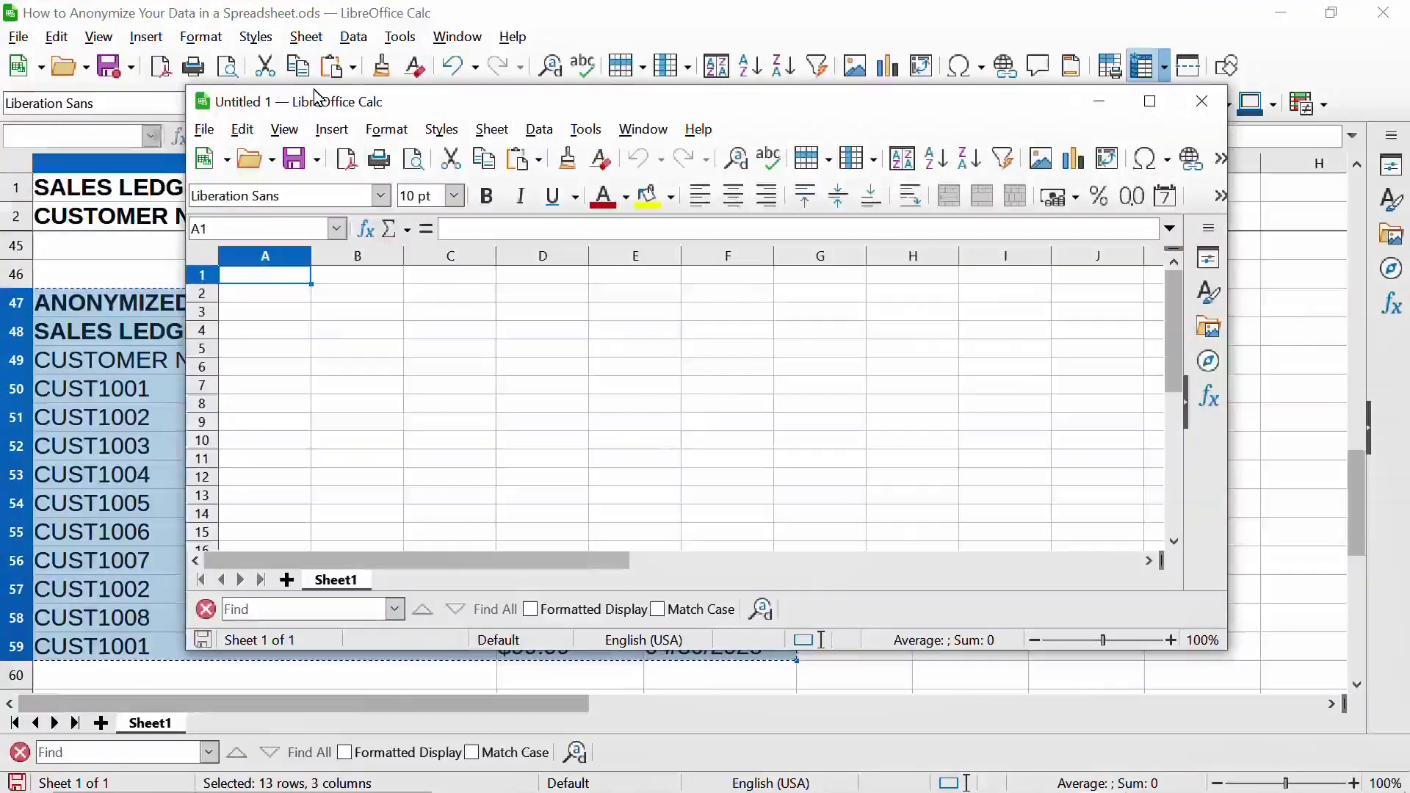
pyautogui.moveTo(390, 116); pyautogui.dragTo(279, 65)
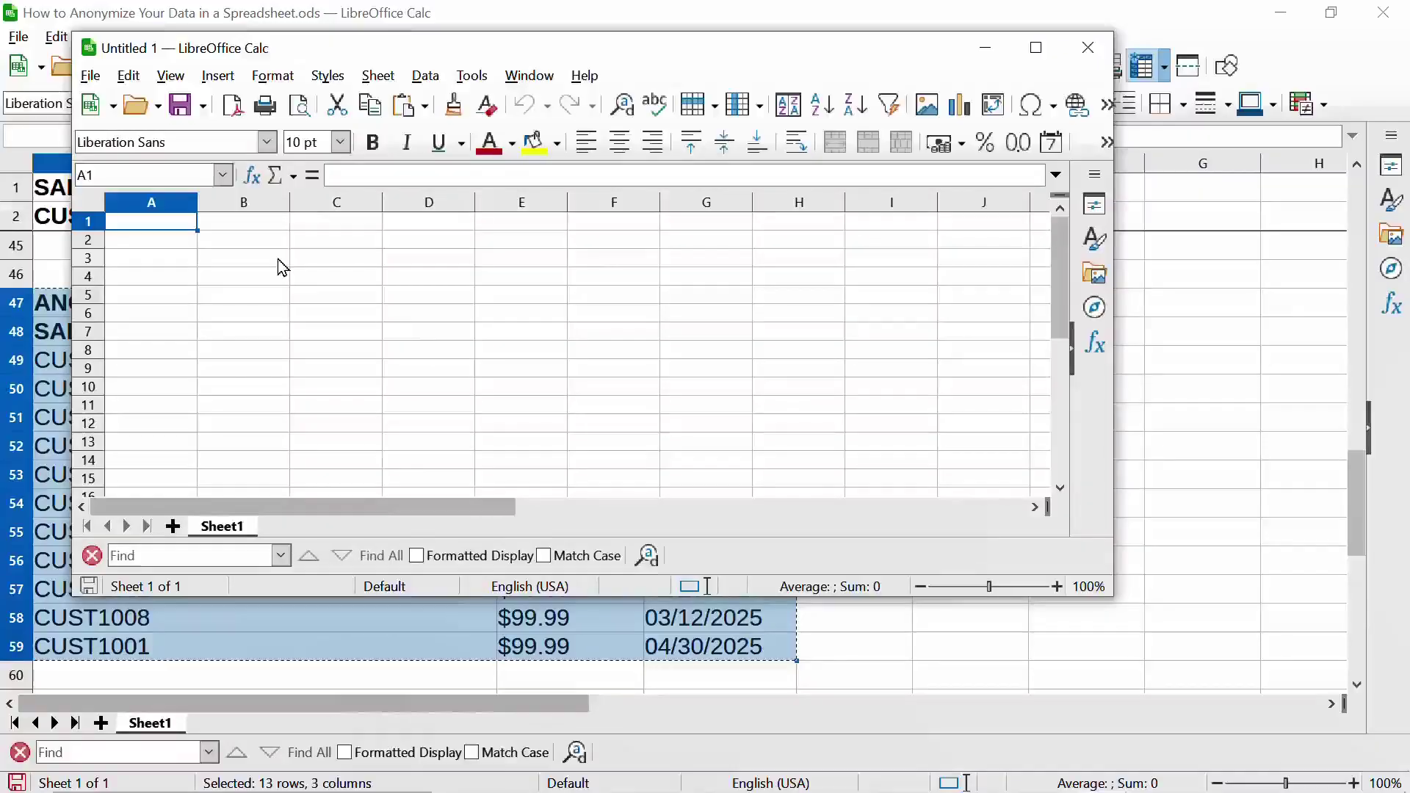
pyautogui.doubleClick(667, 50)
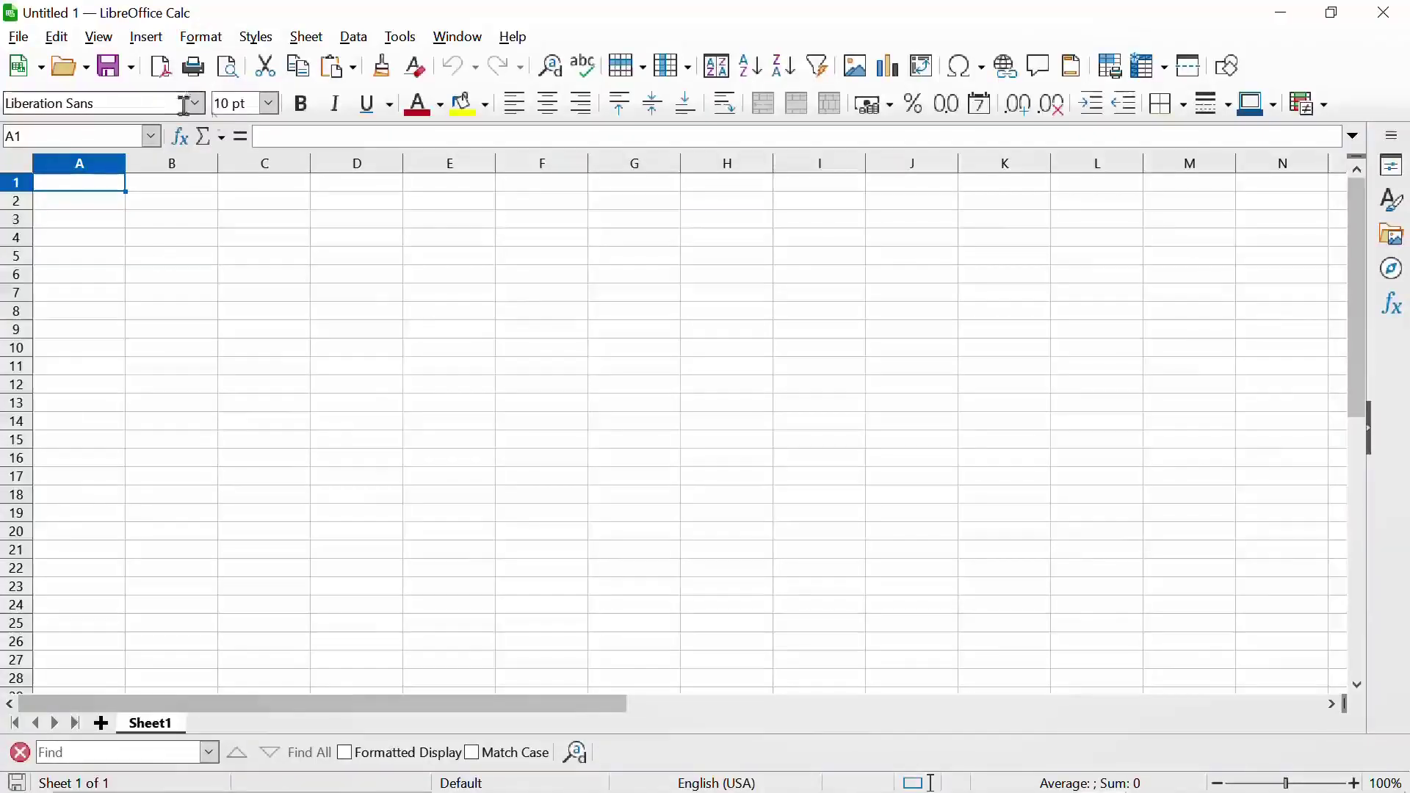
# Set the font size of all cells in the new spreadsheet to 16 pt
pyautogui.hotkey('ctrl', 'a')
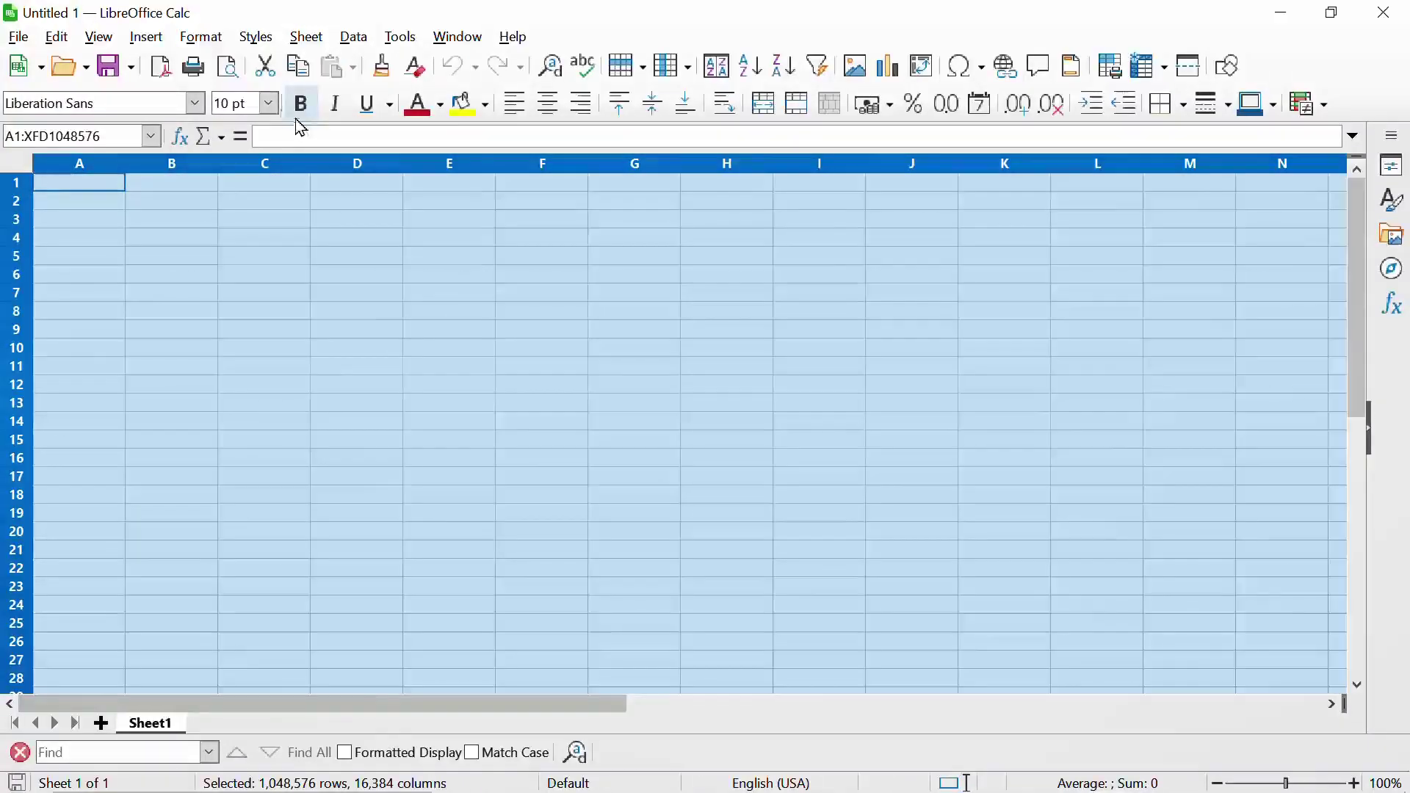
pyautogui.click(277, 115)
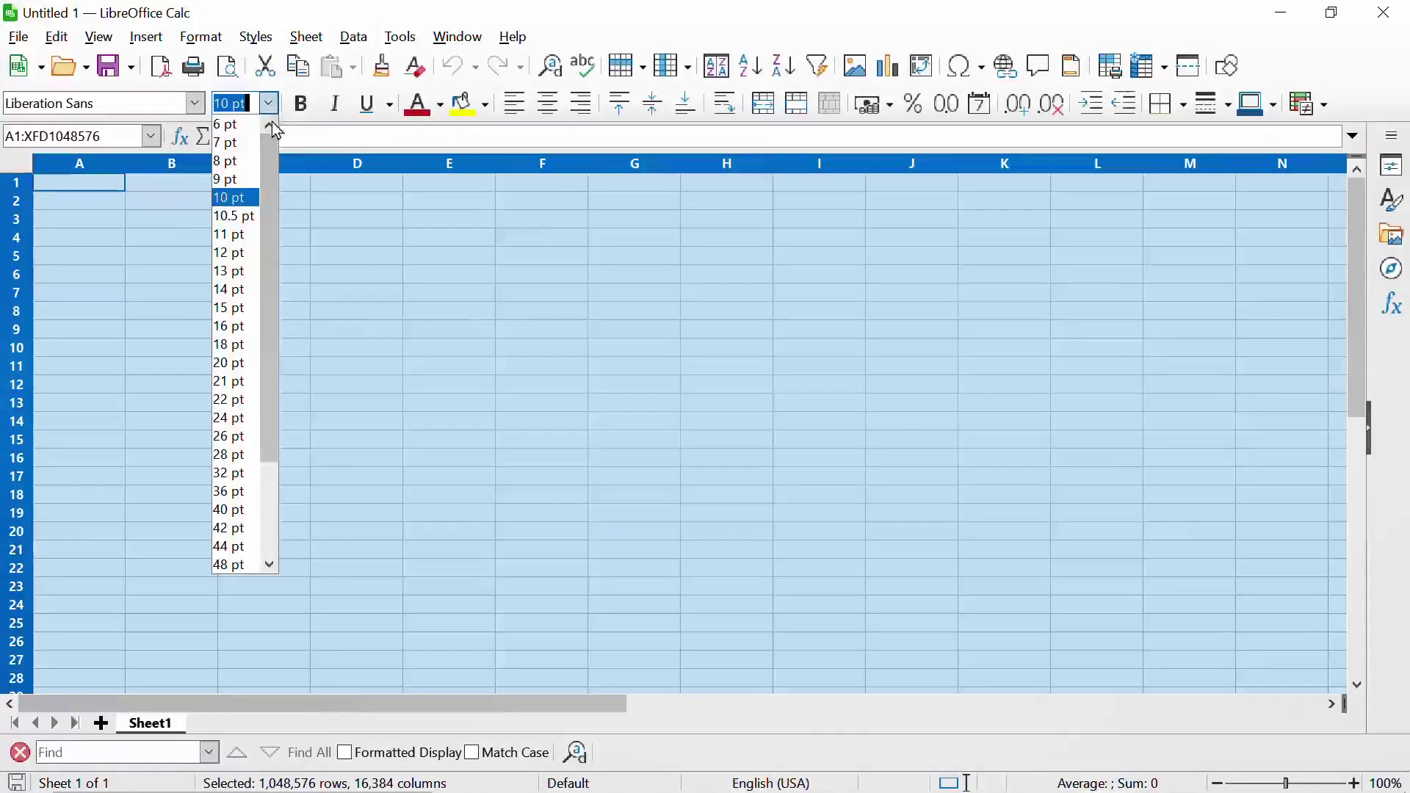
pyautogui.click(238, 317)
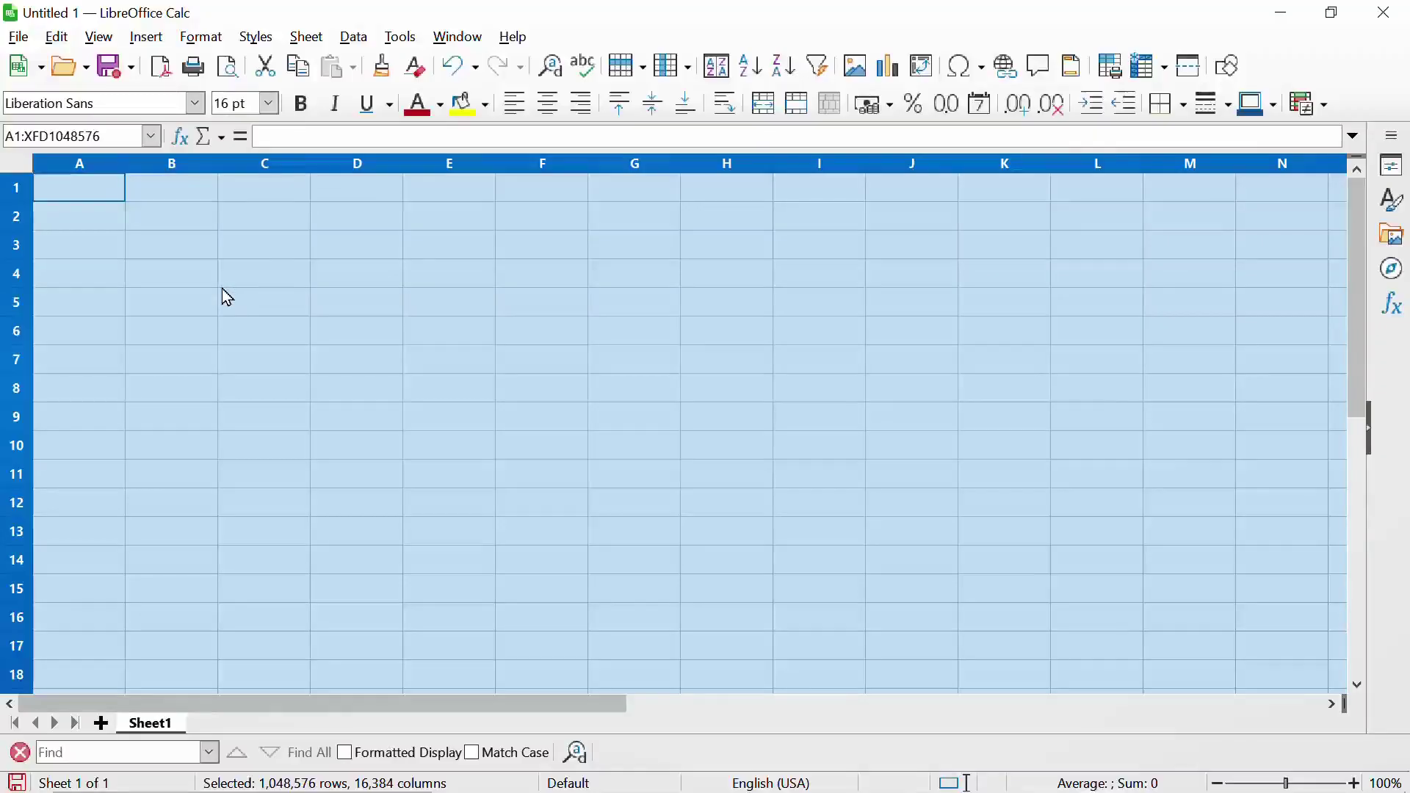
# Paste the copied anonymized ledger into the new spreadsheet starting at cell A1
pyautogui.click(316, 294)
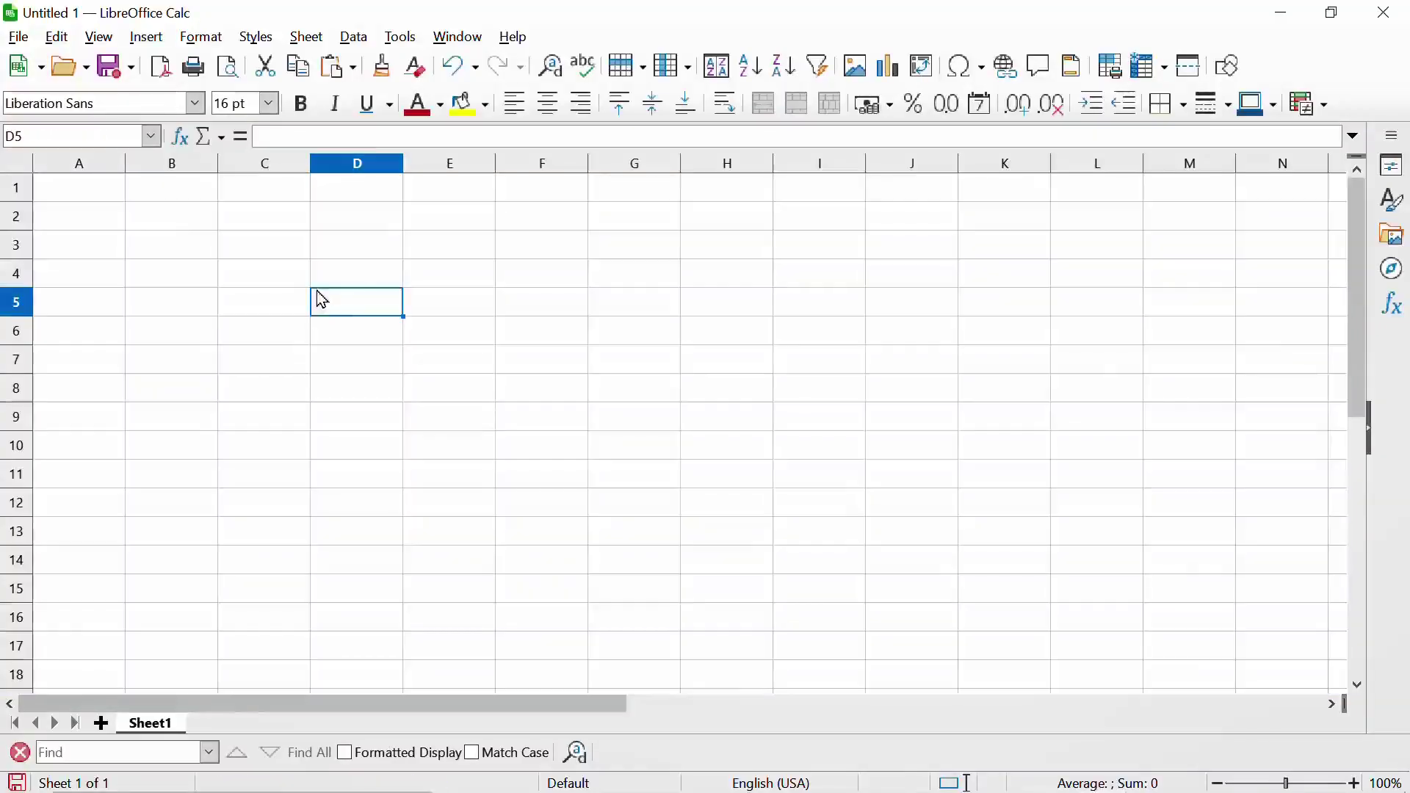
pyautogui.click(77, 194)
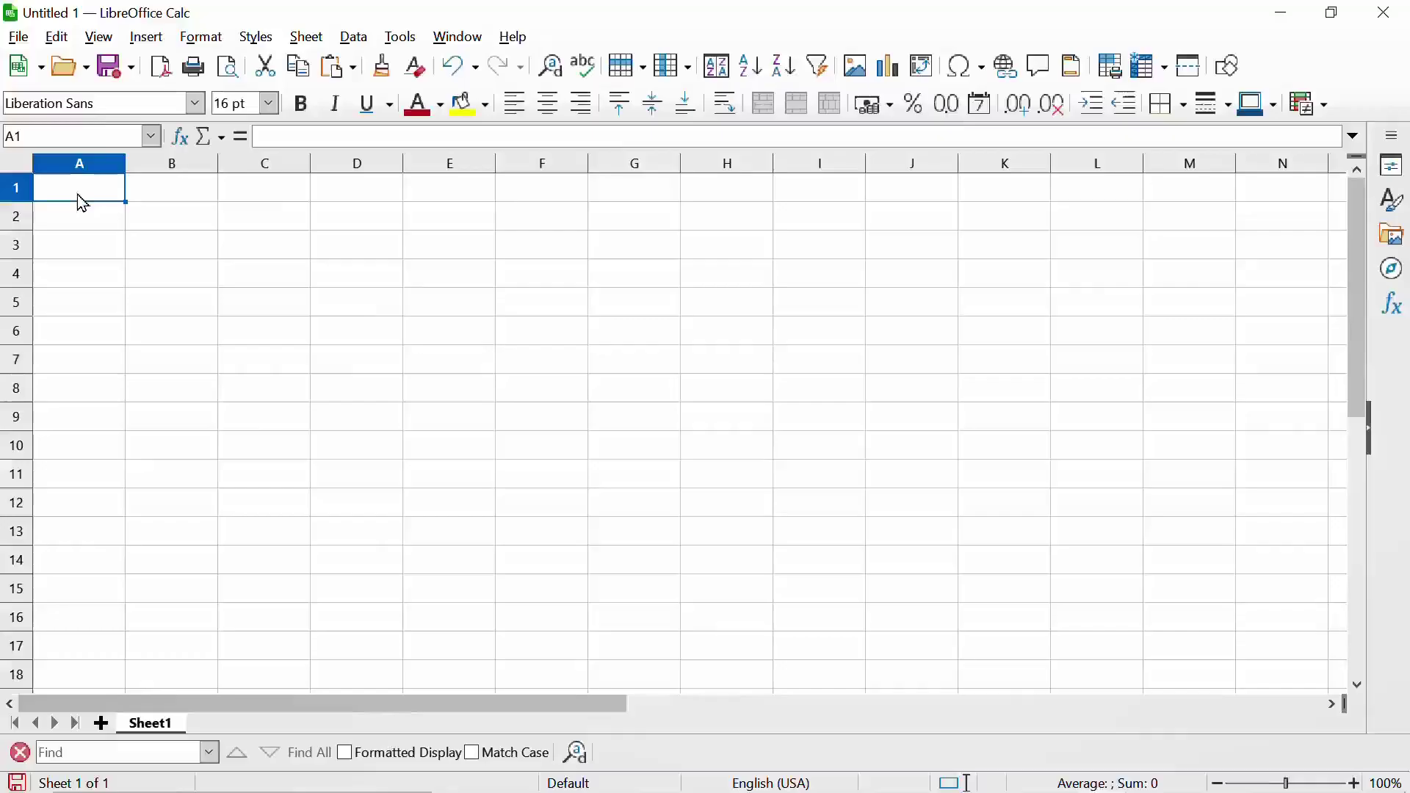
pyautogui.click(58, 38)
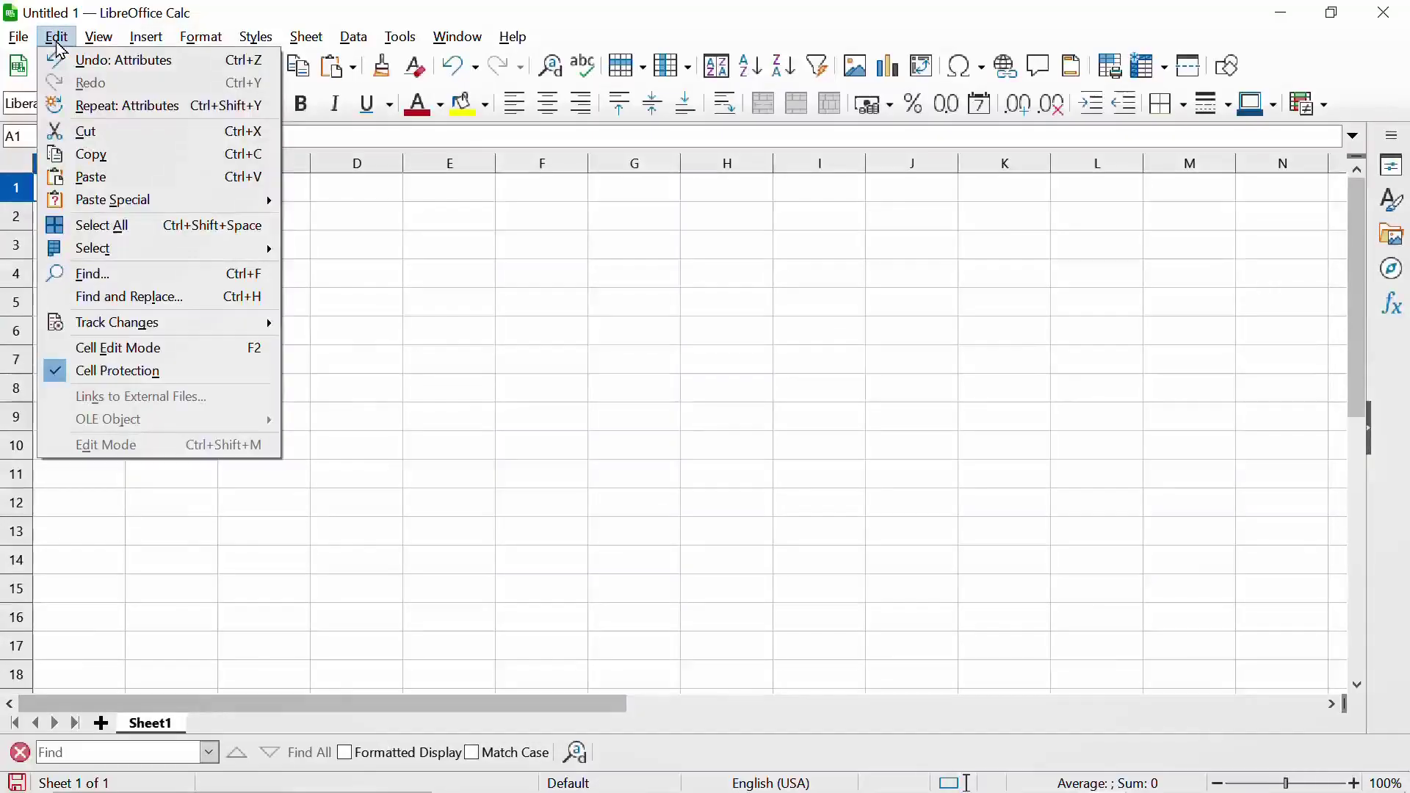
pyautogui.click(125, 187)
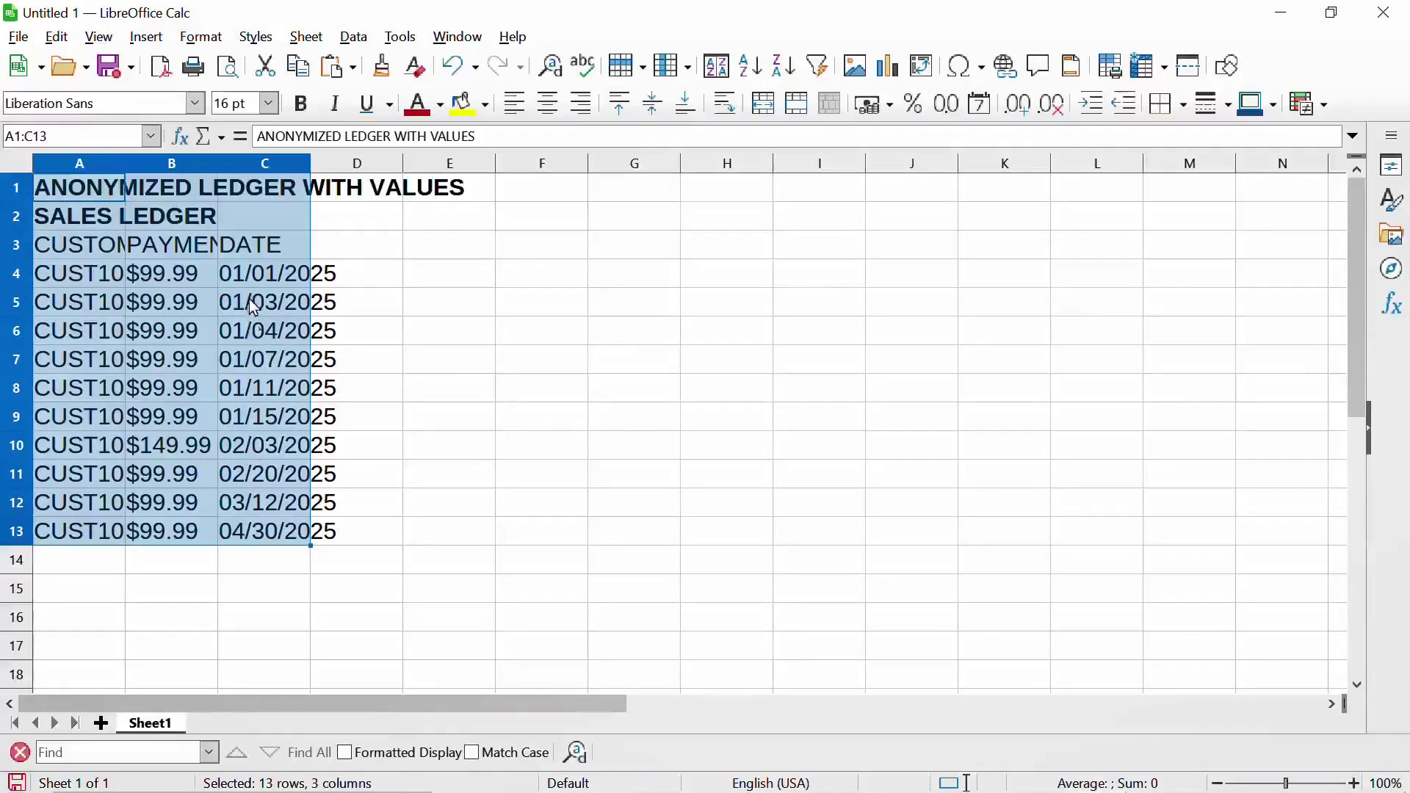
# Fit all columns of the new spreadsheet to their contents using optimal width with 0.30" added
pyautogui.hotkey('ctrl', 'a')
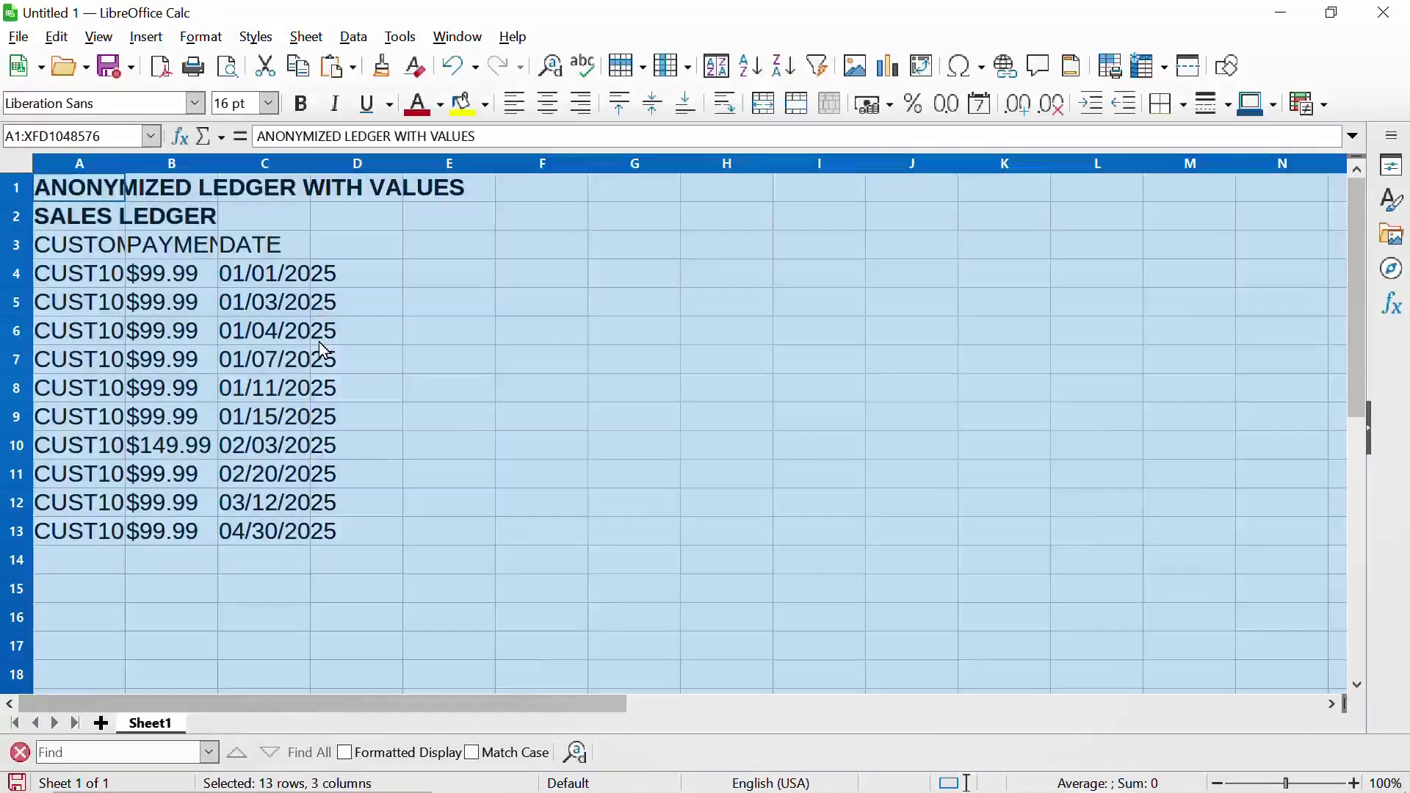
pyautogui.click(201, 38)
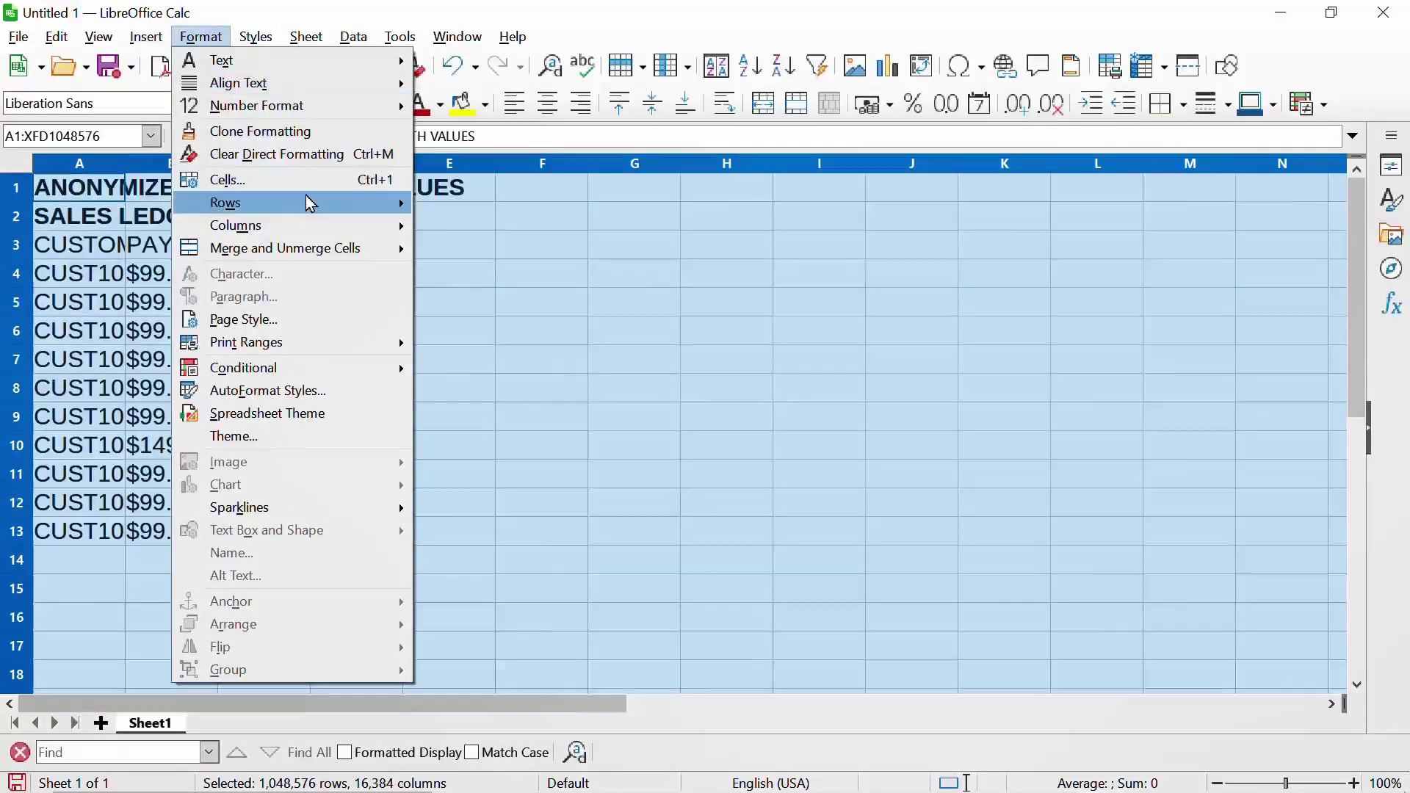
pyautogui.moveTo(312, 232)
pyautogui.click(467, 250)
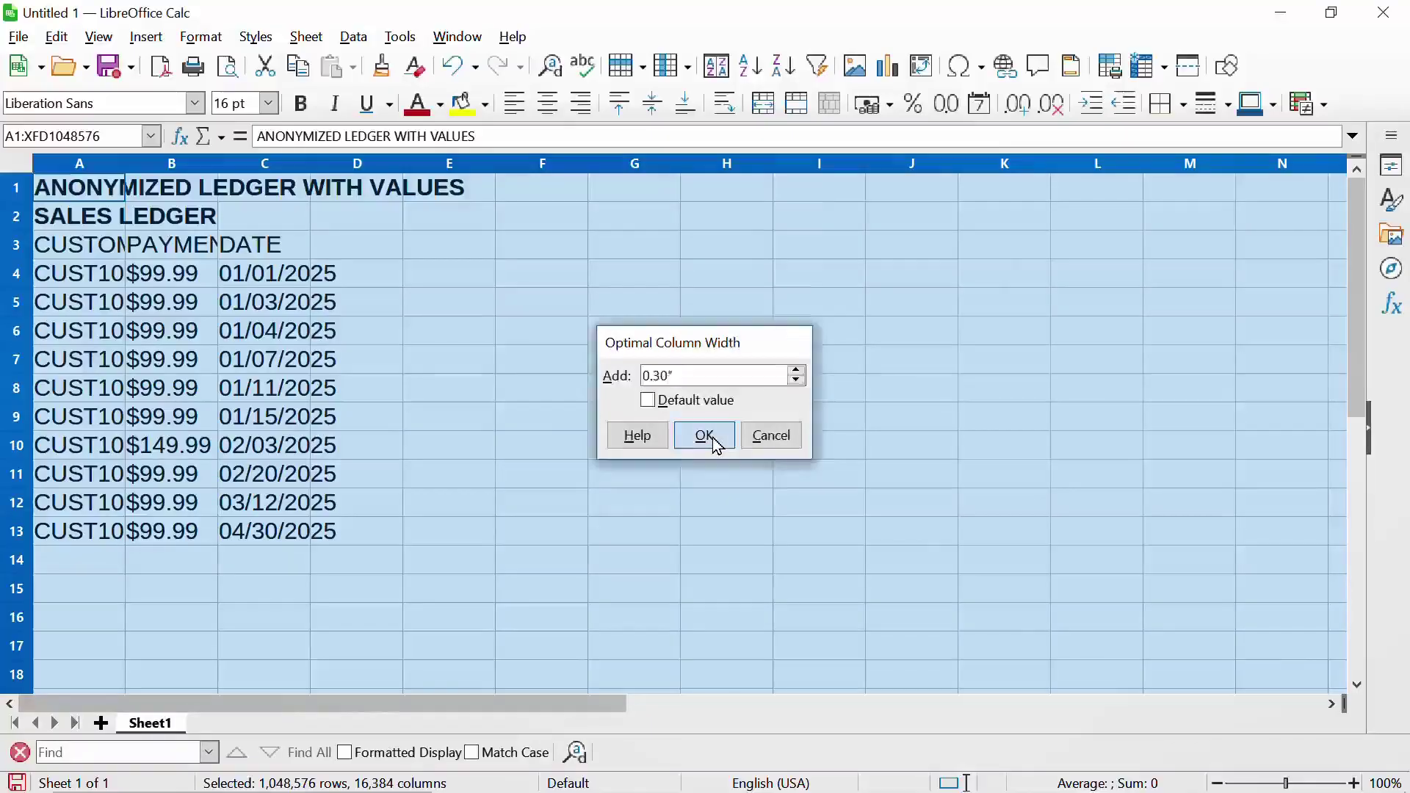
pyautogui.click(712, 440)
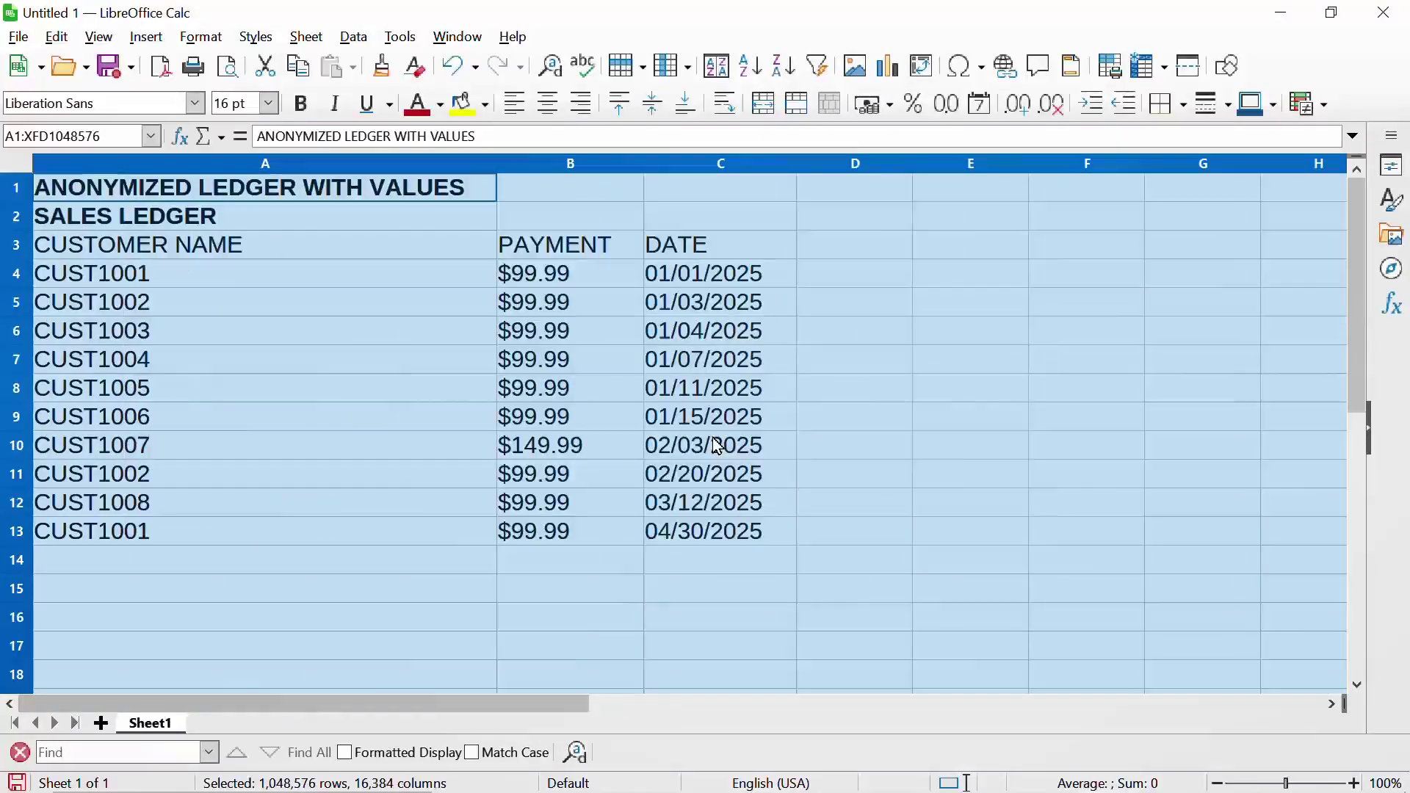
pyautogui.click(837, 445)
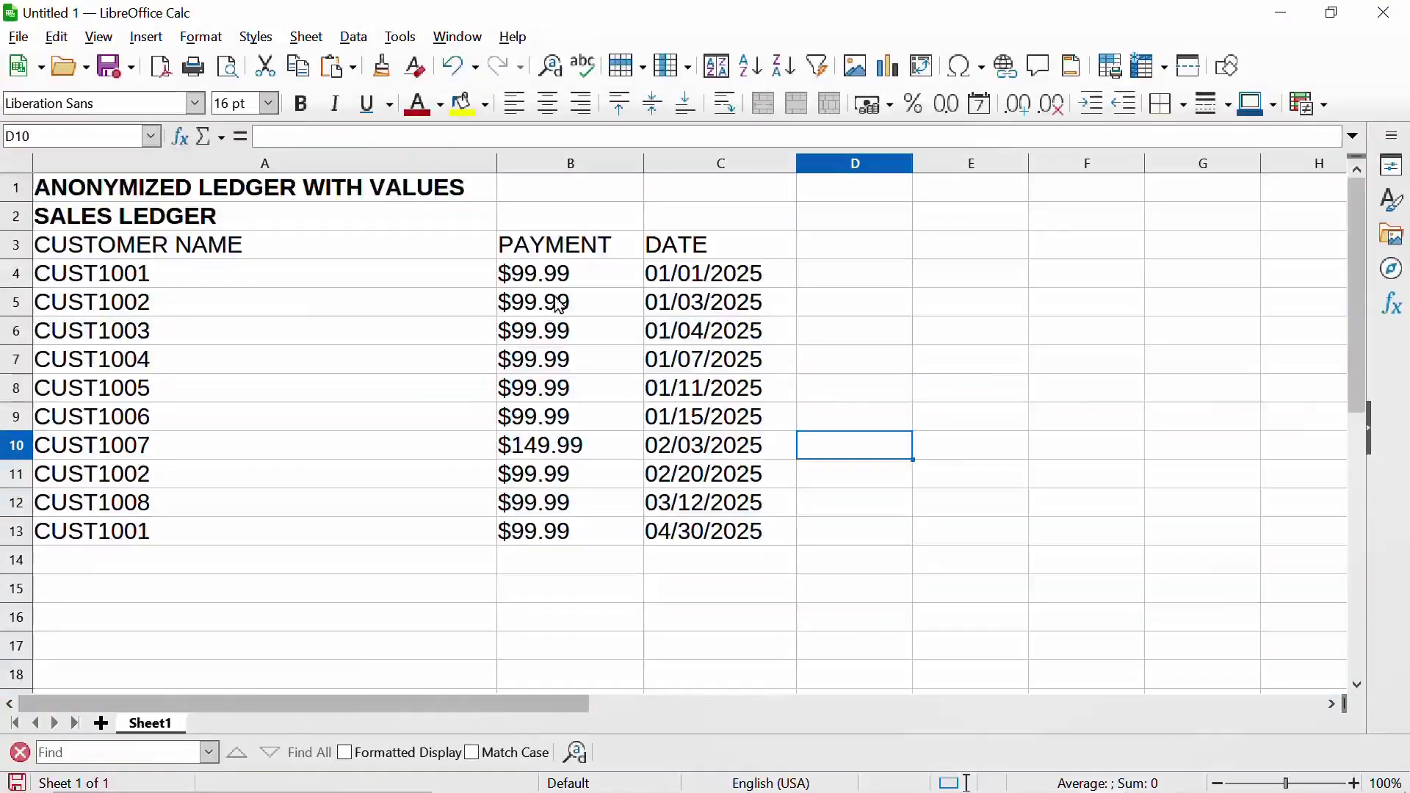
# Save the new spreadsheet as "Anonymized Ledger for Third Party" in ODF Spreadsheet format
pyautogui.click(18, 37)
pyautogui.click(66, 297)
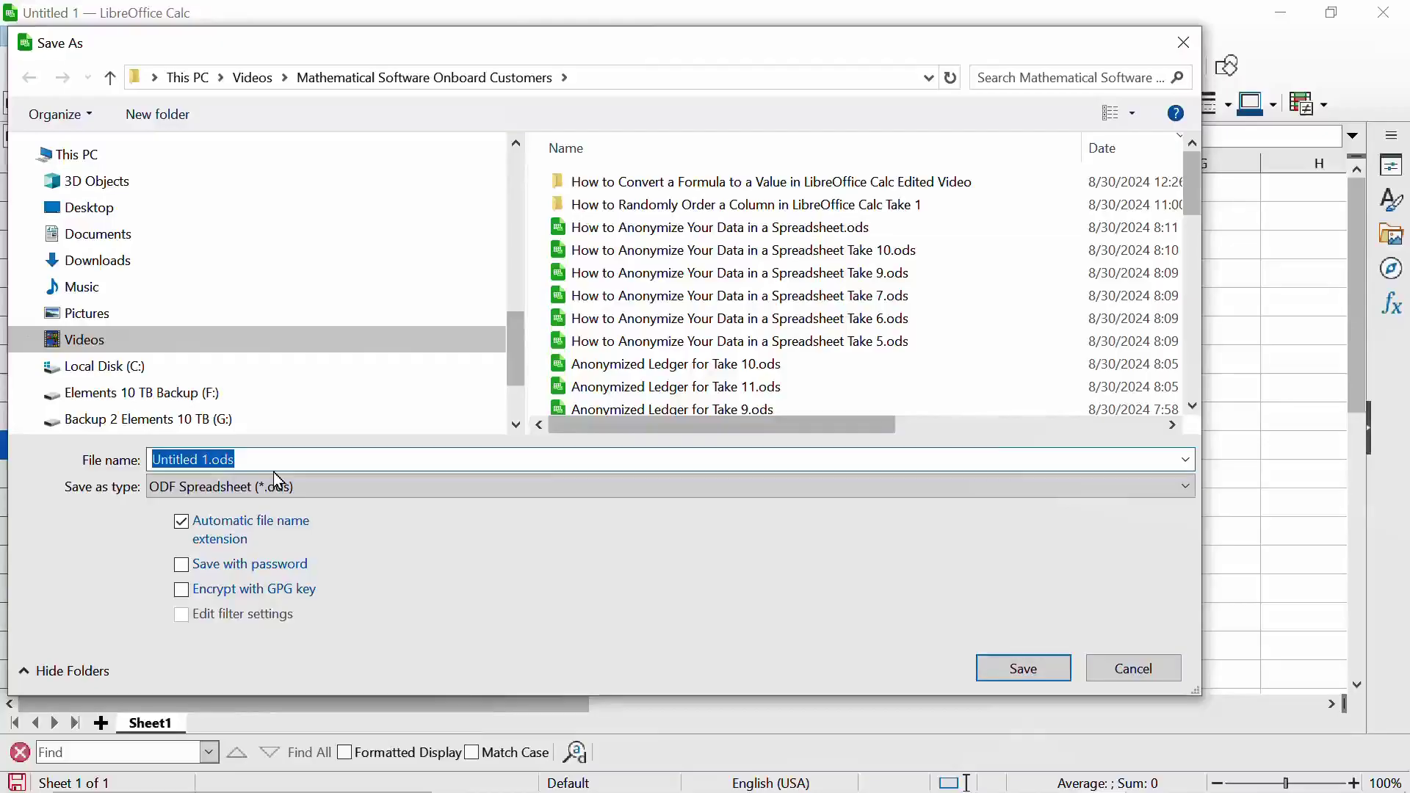
pyautogui.write('Anonym')
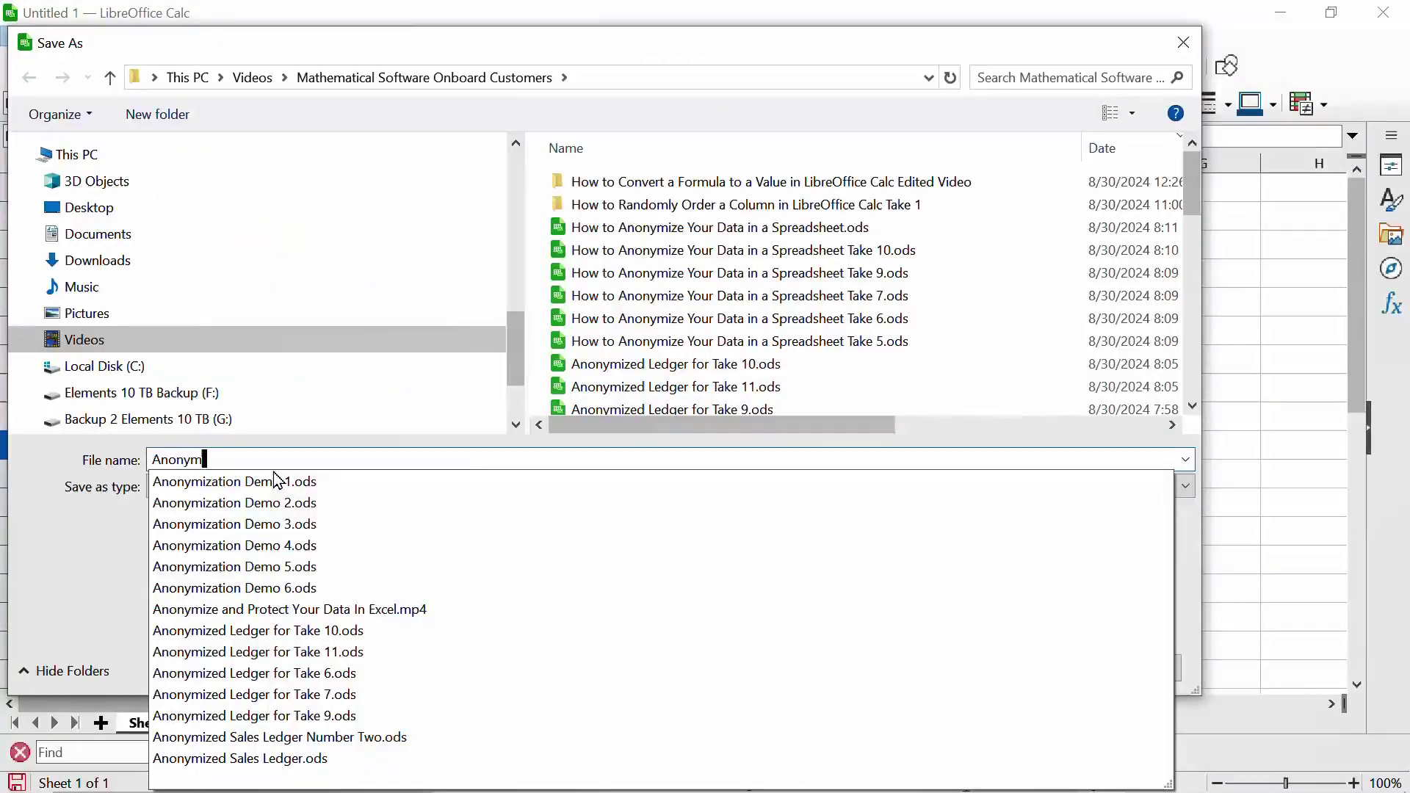
pyautogui.write('ized ')
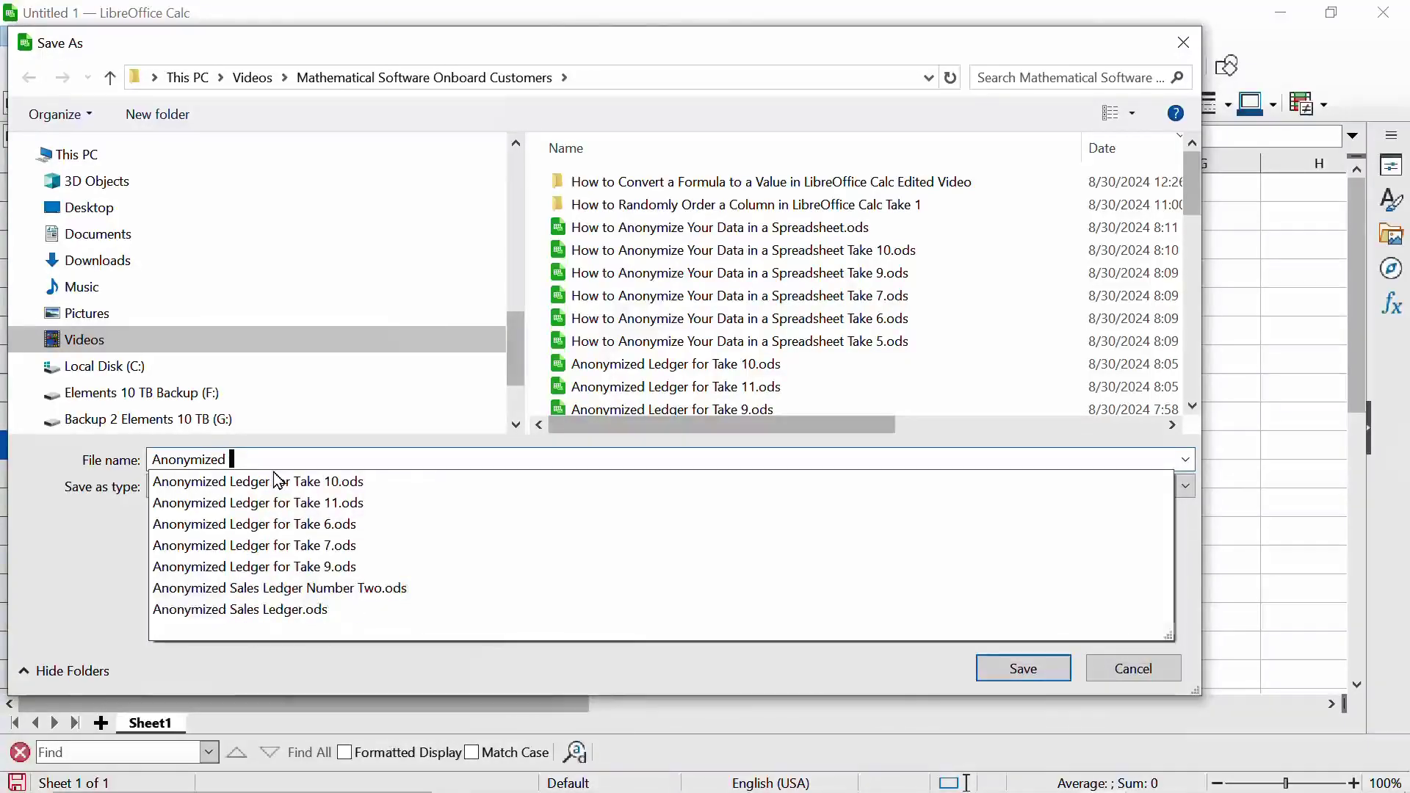
pyautogui.write('Ledger for Third Party')
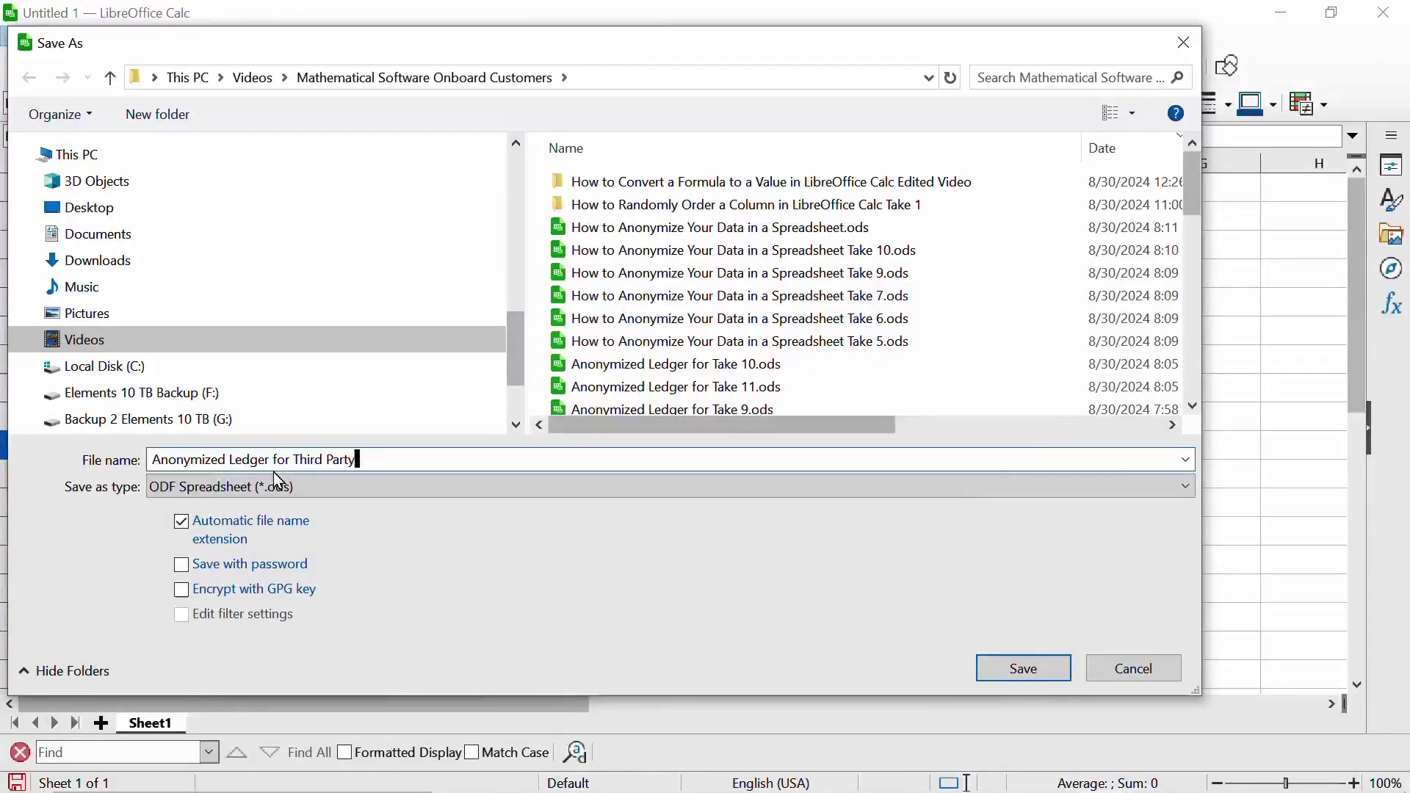
pyautogui.press('Return')
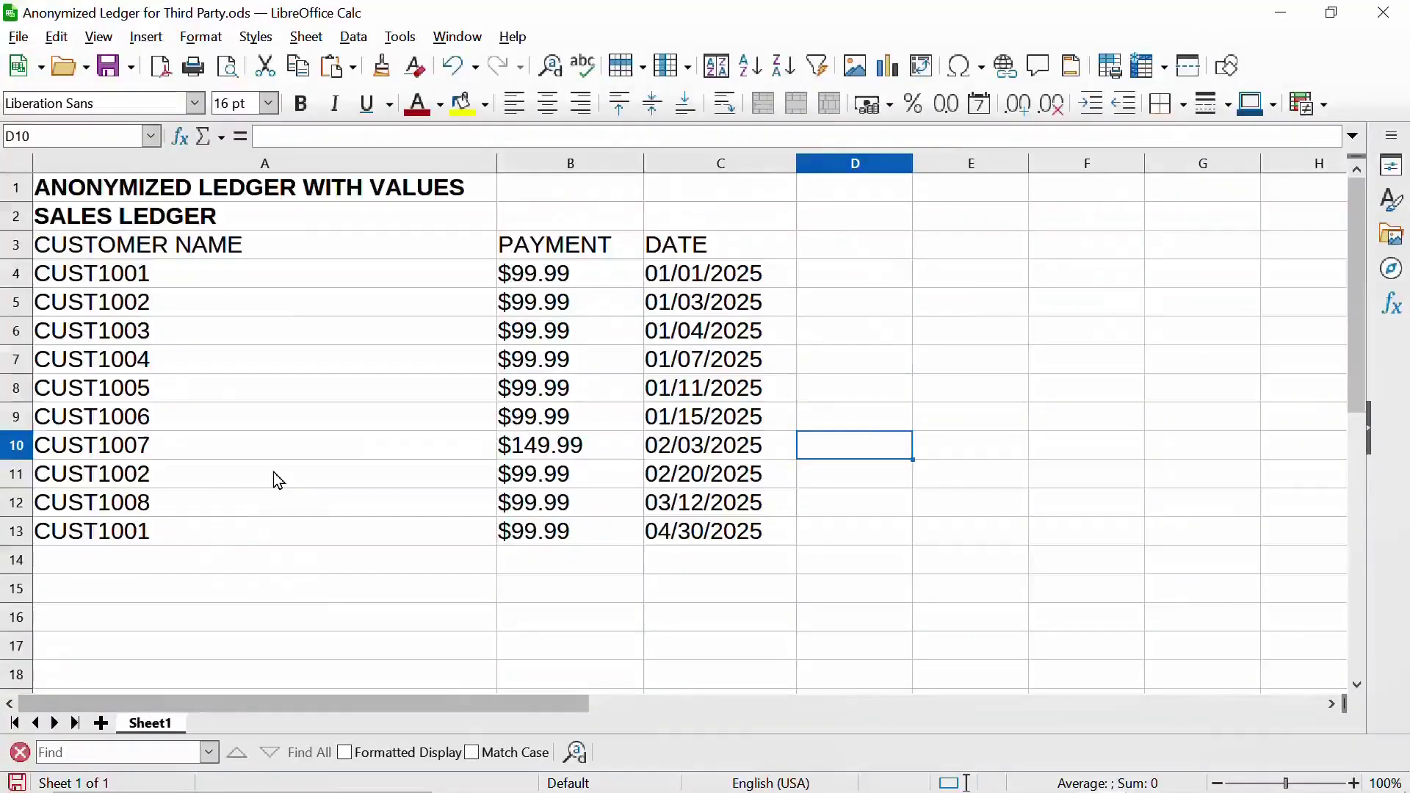
# Make the column headings in row 3 bold and freeze rows 1 to 3 above the ledger entries
pyautogui.click(11, 253)
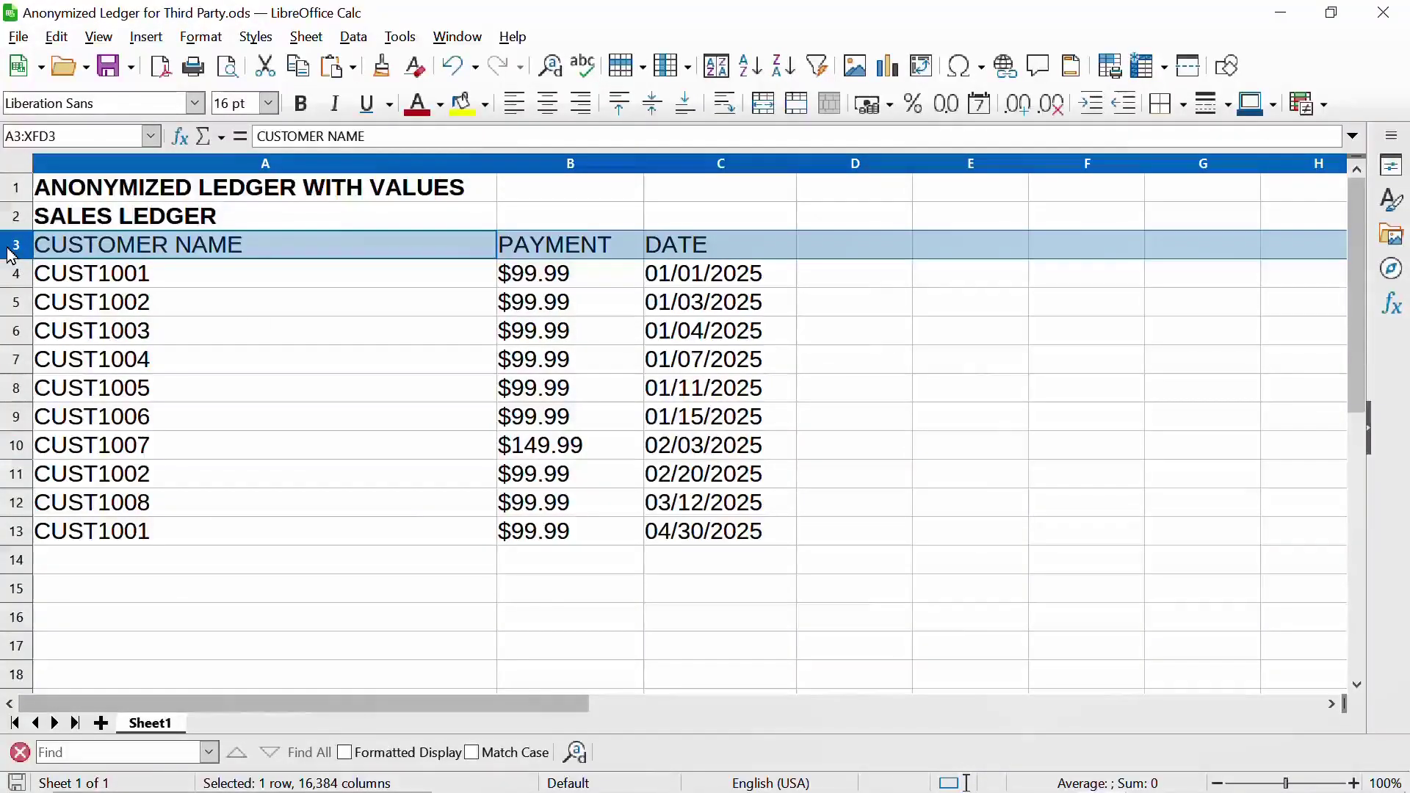
pyautogui.hotkey('ctrl', 'b')
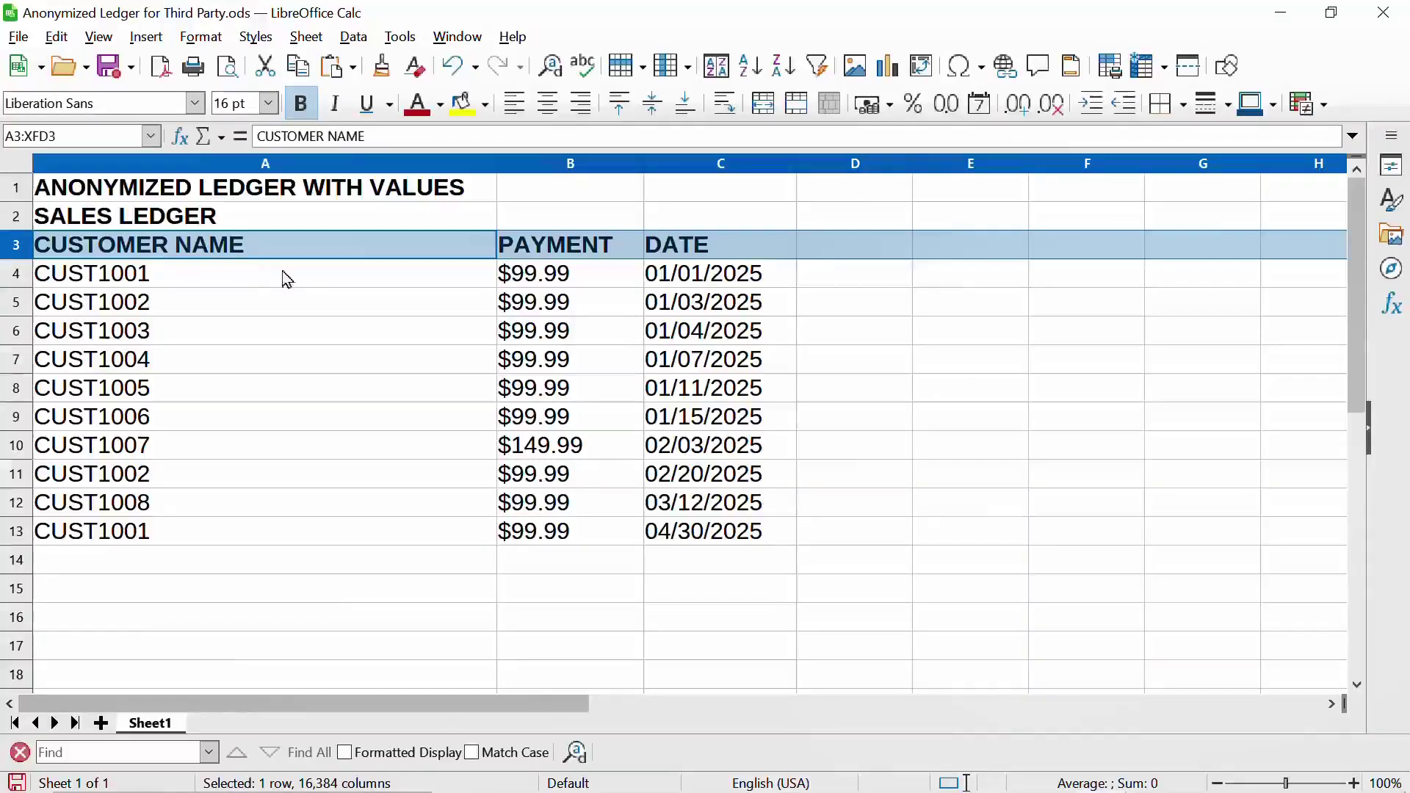
pyautogui.click(18, 285)
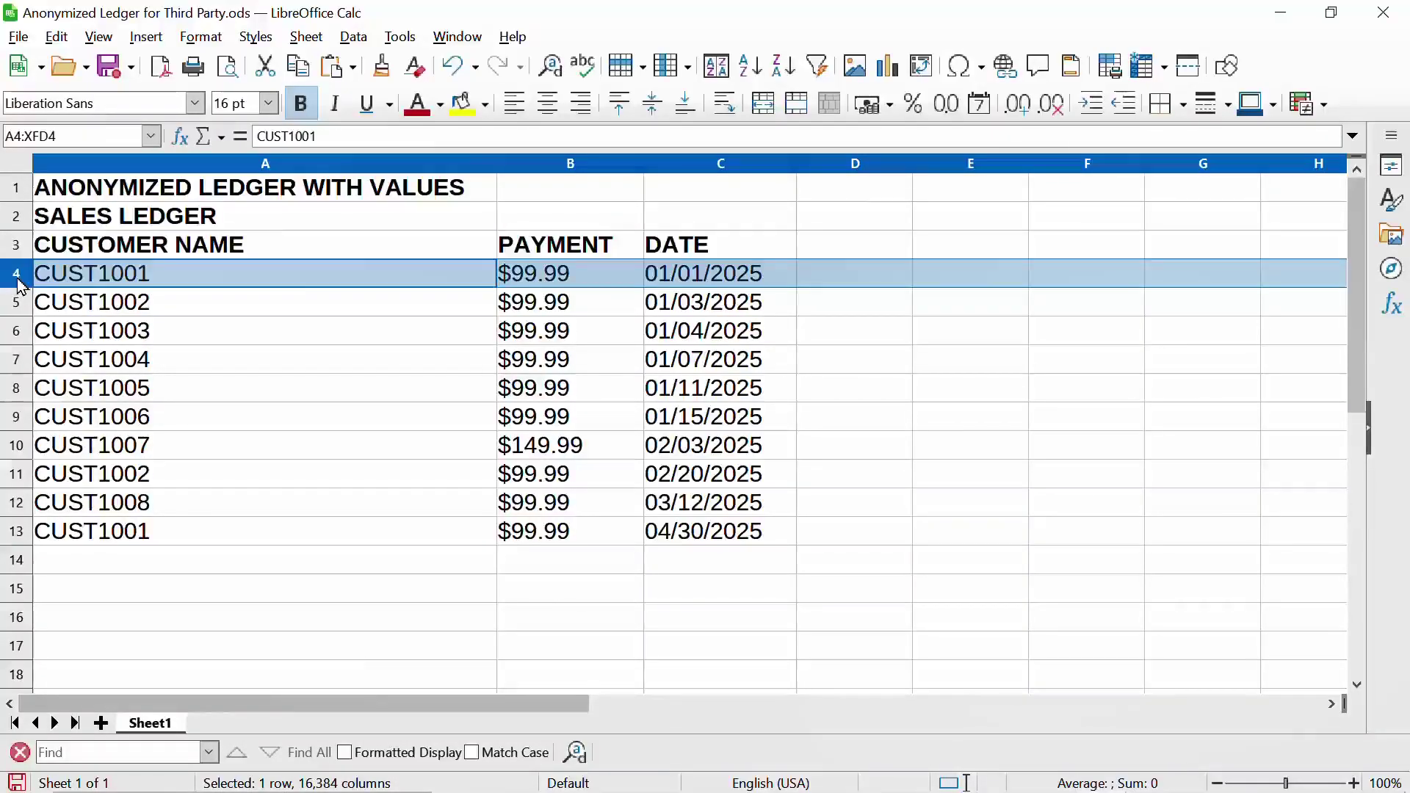
pyautogui.rightClick(18, 285)
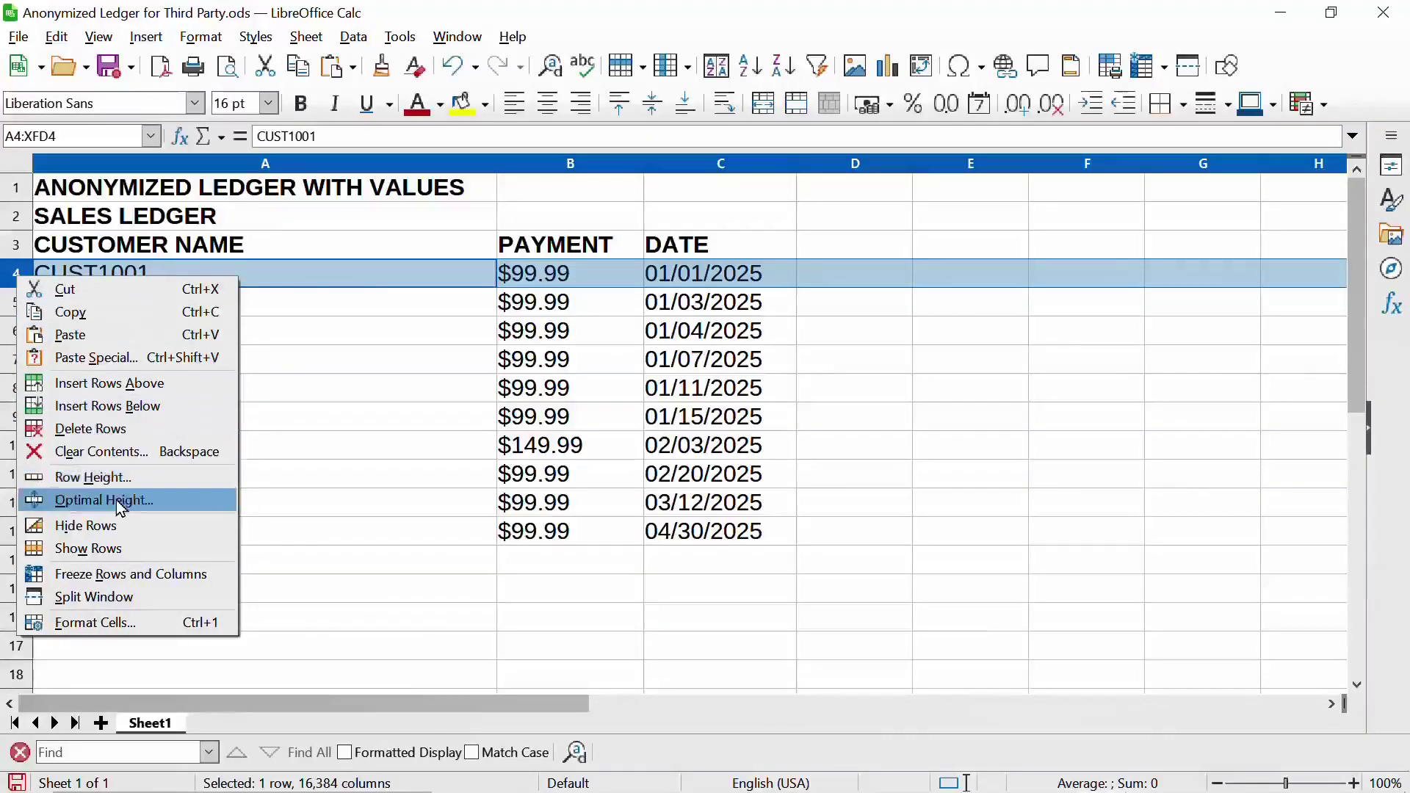
pyautogui.click(110, 574)
pyautogui.scroll(-4, 174, 428)
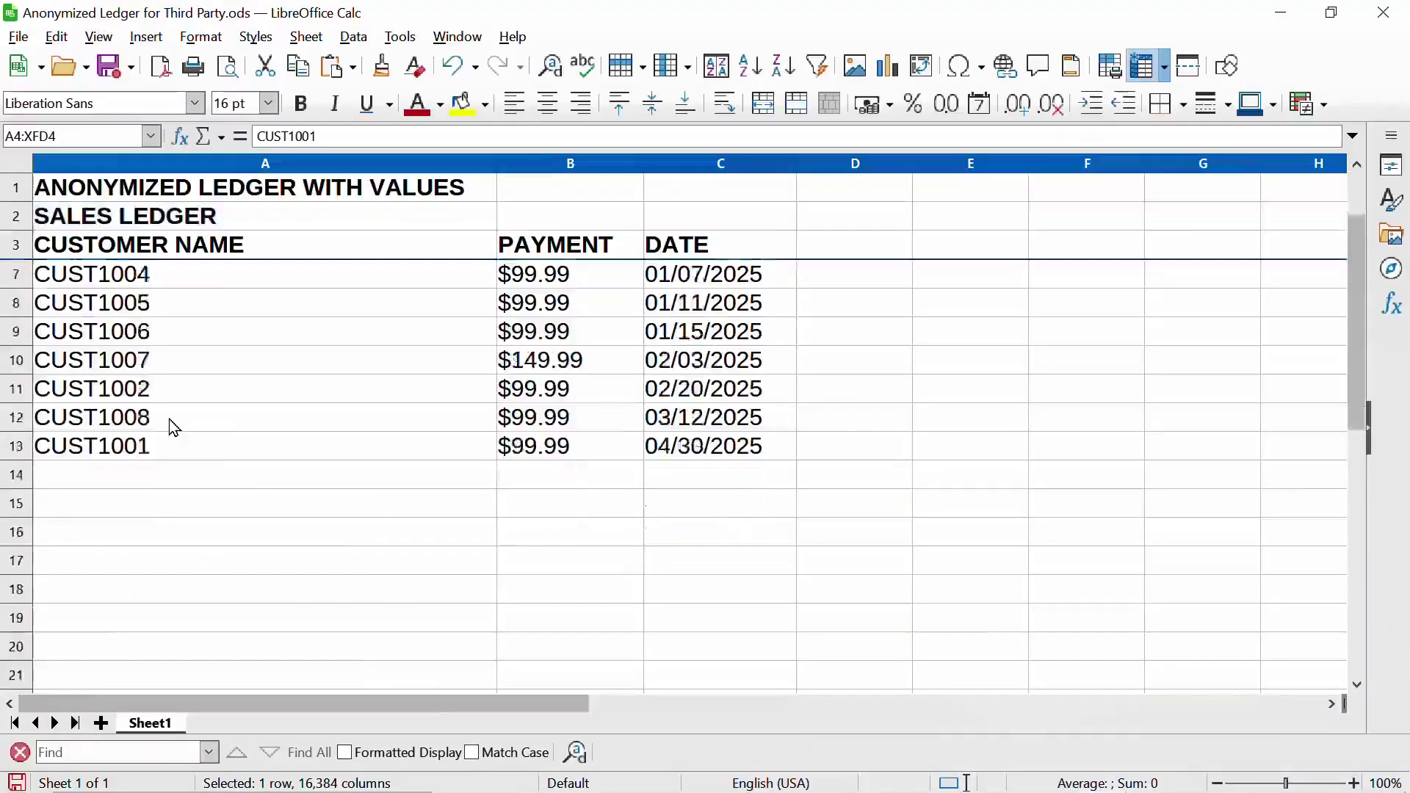
pyautogui.scroll(4, 169, 425)
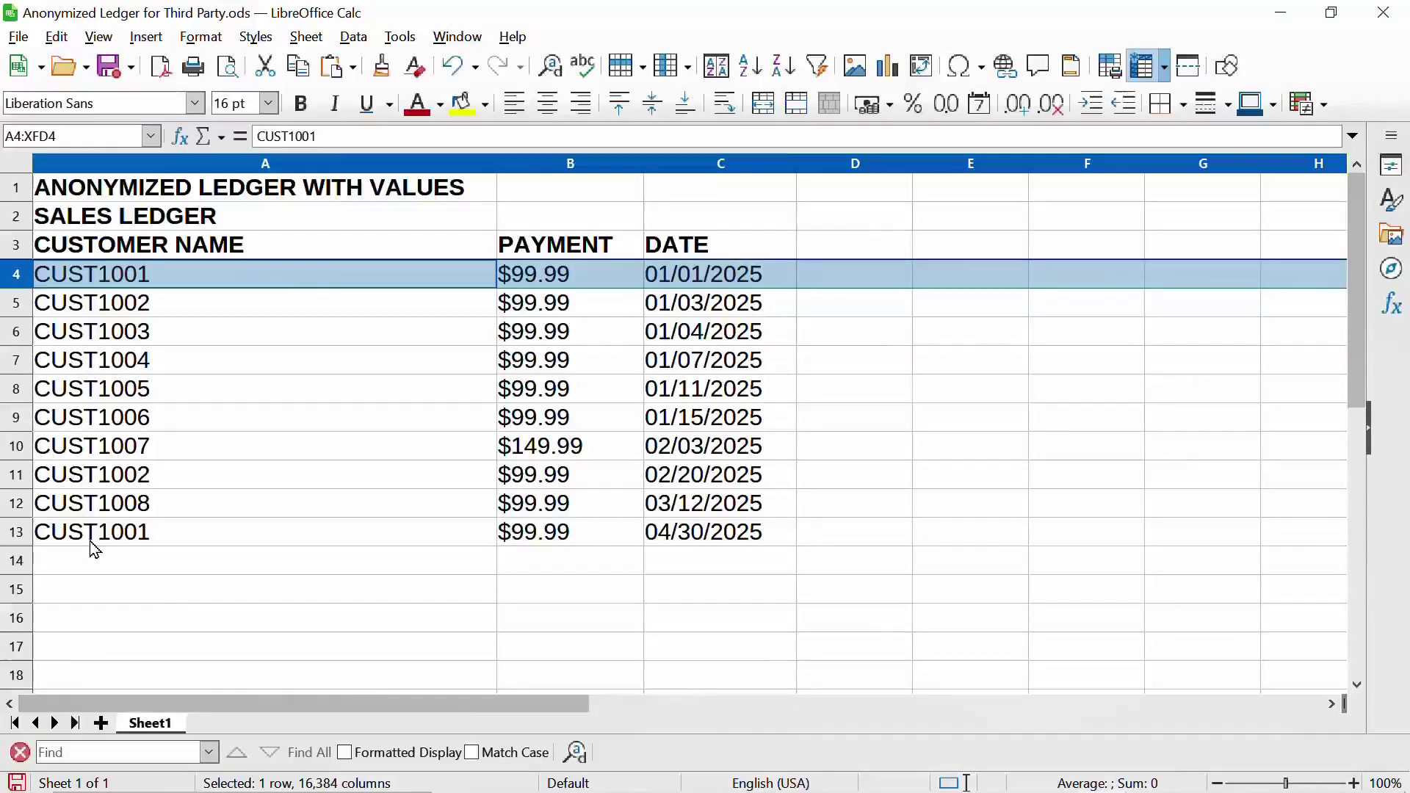
pyautogui.scroll(-4, 211, 460)
pyautogui.scroll(4, 211, 460)
pyautogui.scroll(-3, 399, 403)
pyautogui.scroll(3, 403, 406)
# View the installed LibreOffice version information and close it
pyautogui.click(513, 36)
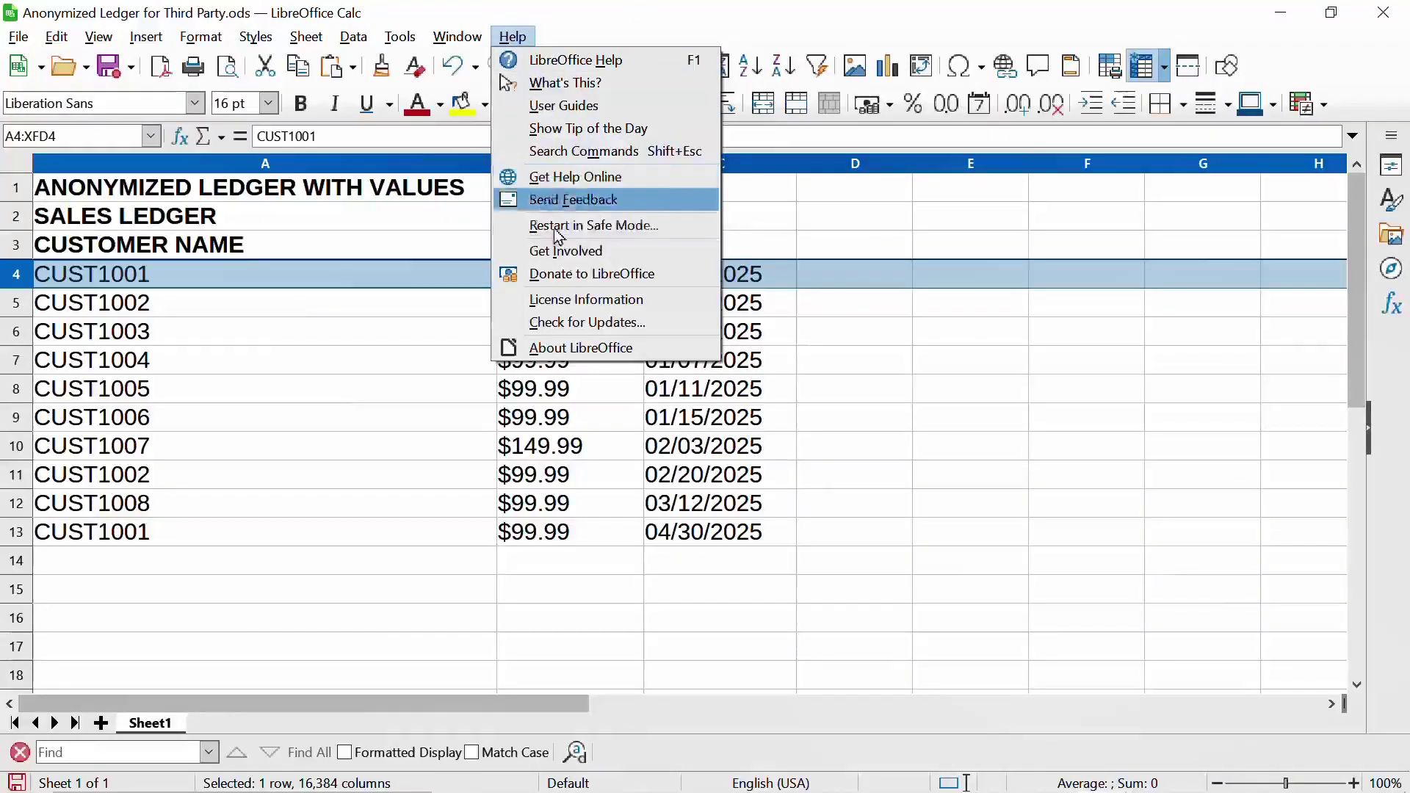
pyautogui.click(569, 349)
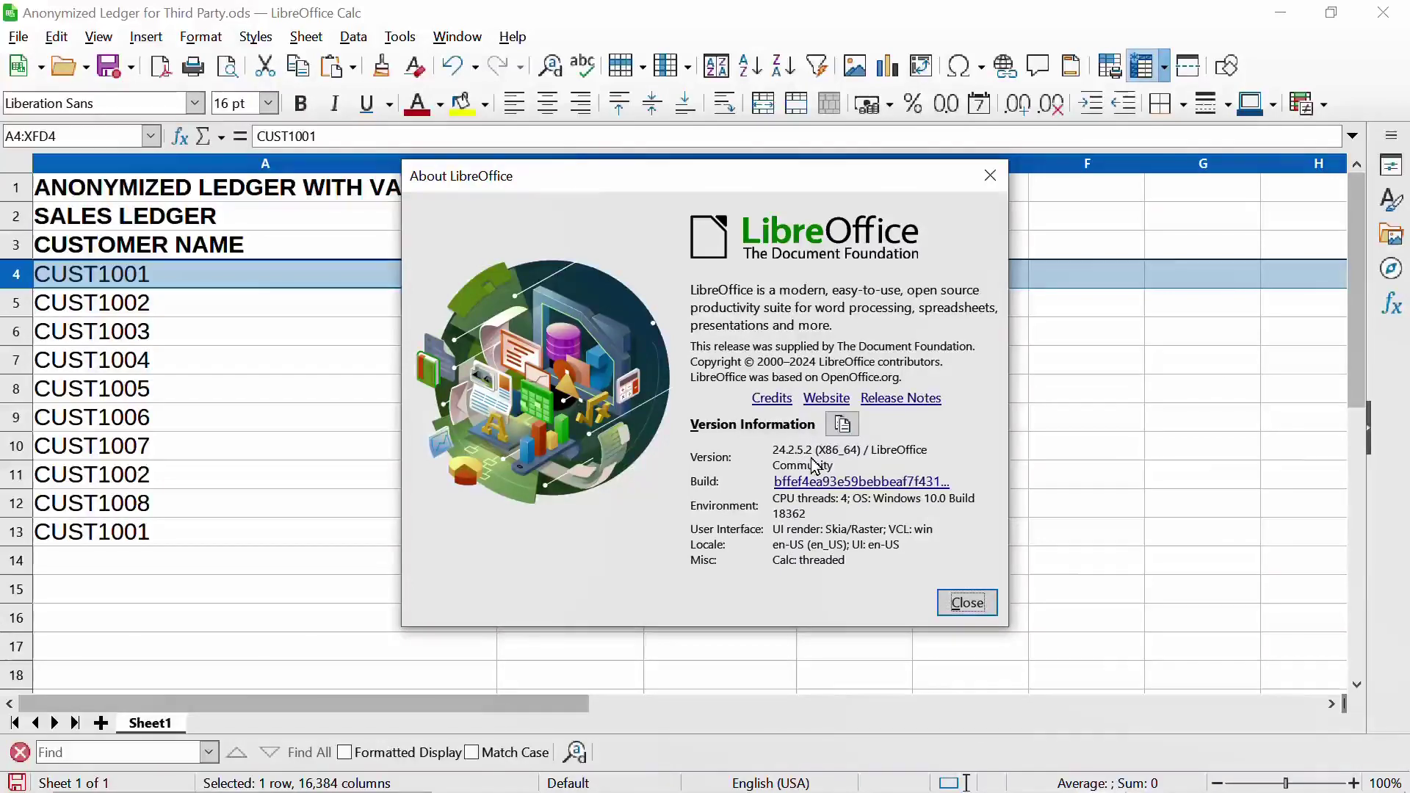
pyautogui.click(958, 603)
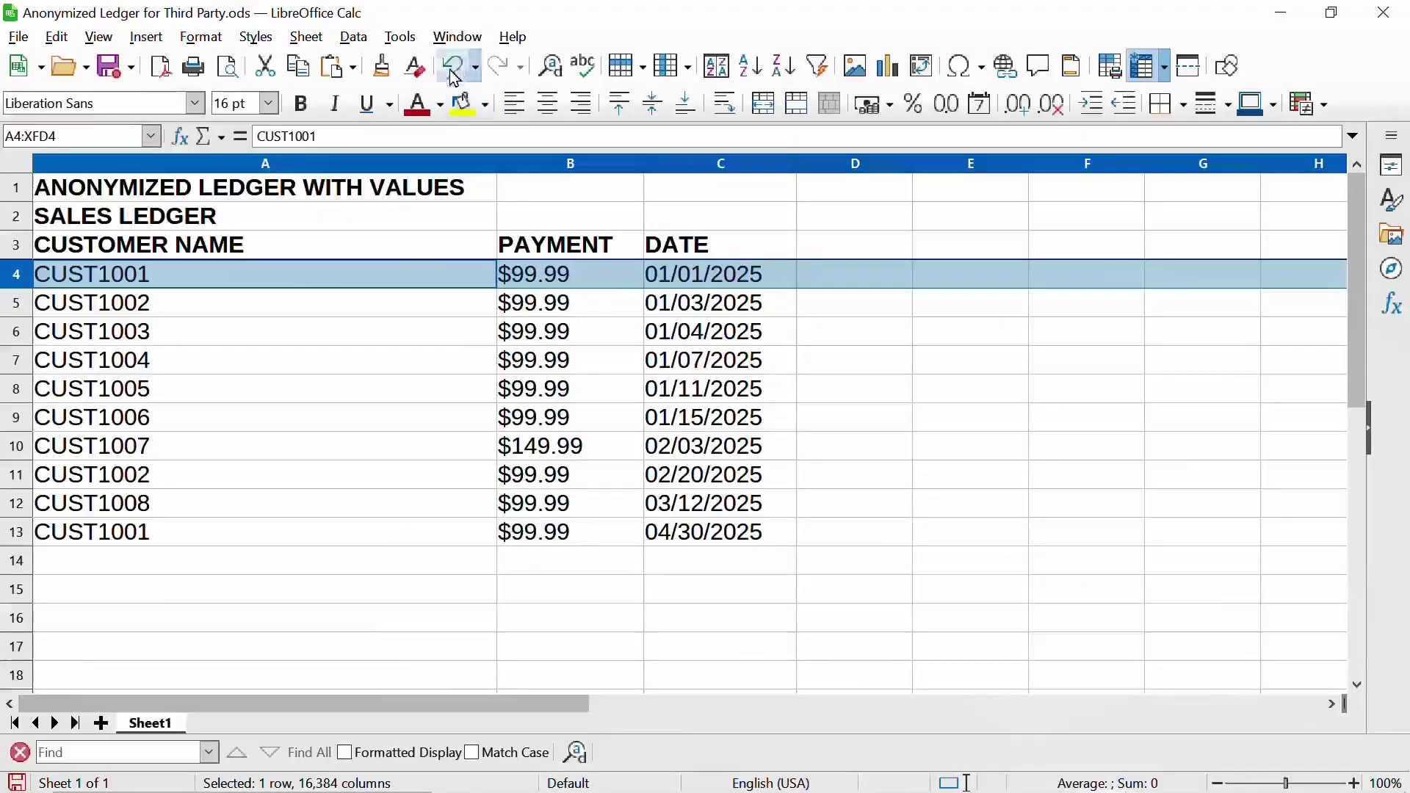
# Check whether LibreOffice has updates available and close the update status window
pyautogui.click(456, 38)
pyautogui.moveTo(516, 40)
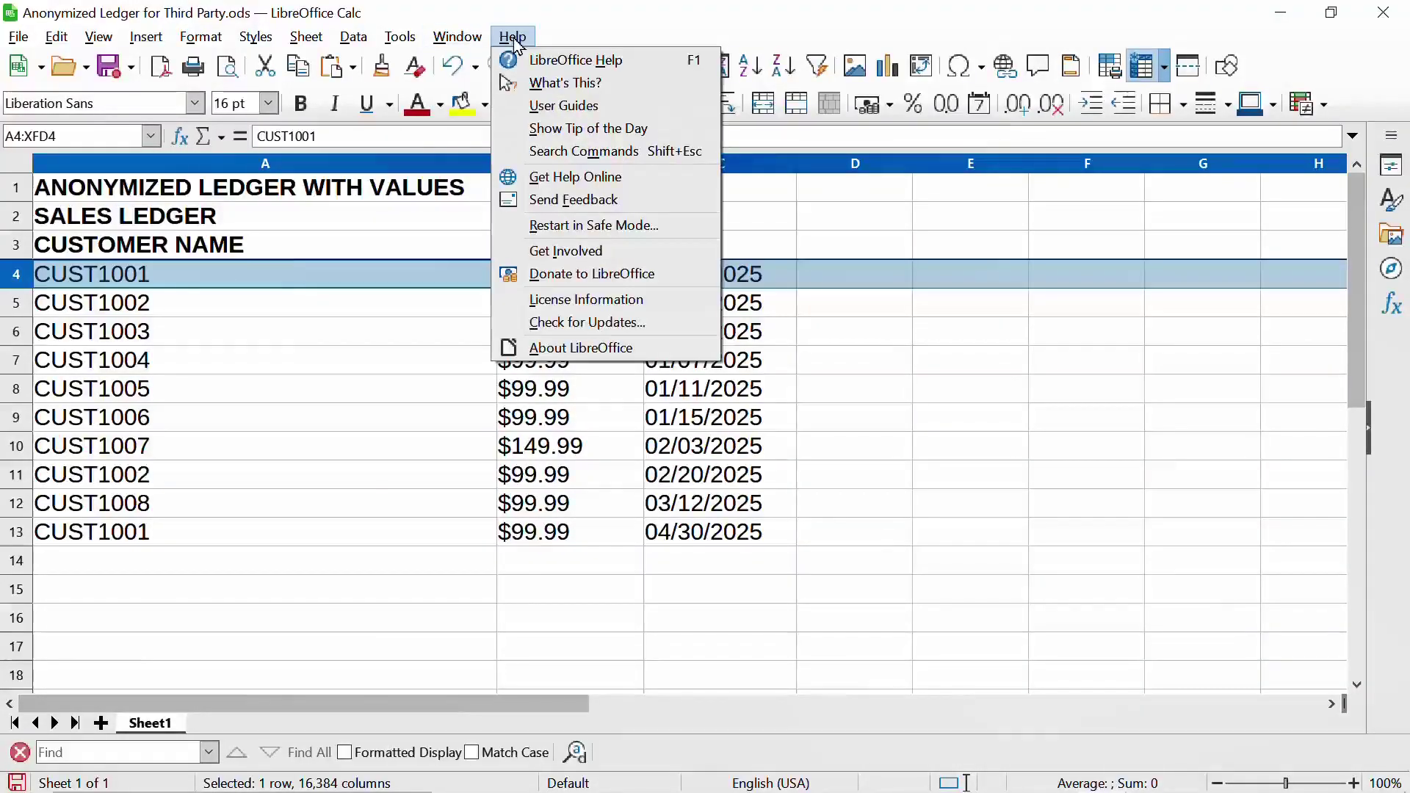
pyautogui.click(574, 322)
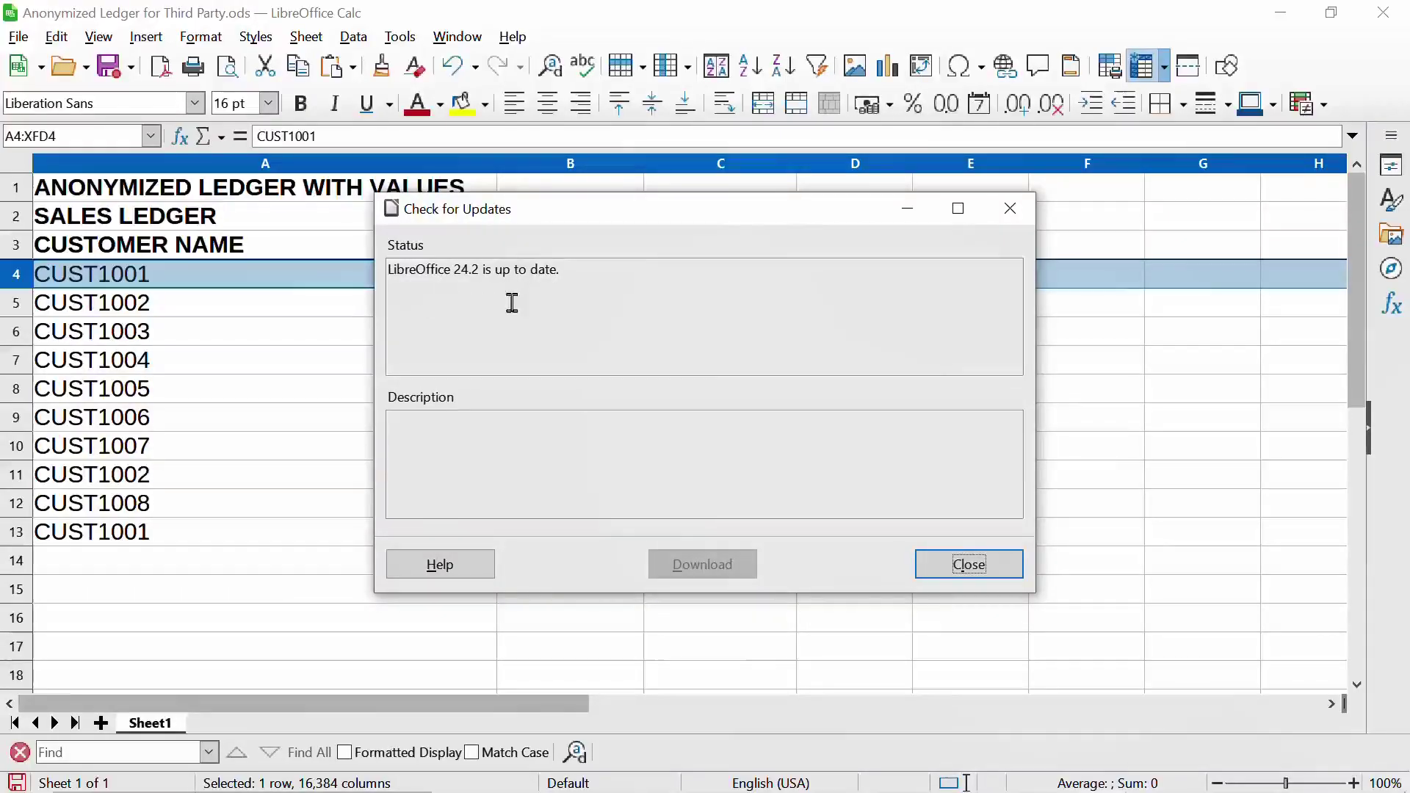
pyautogui.click(956, 569)
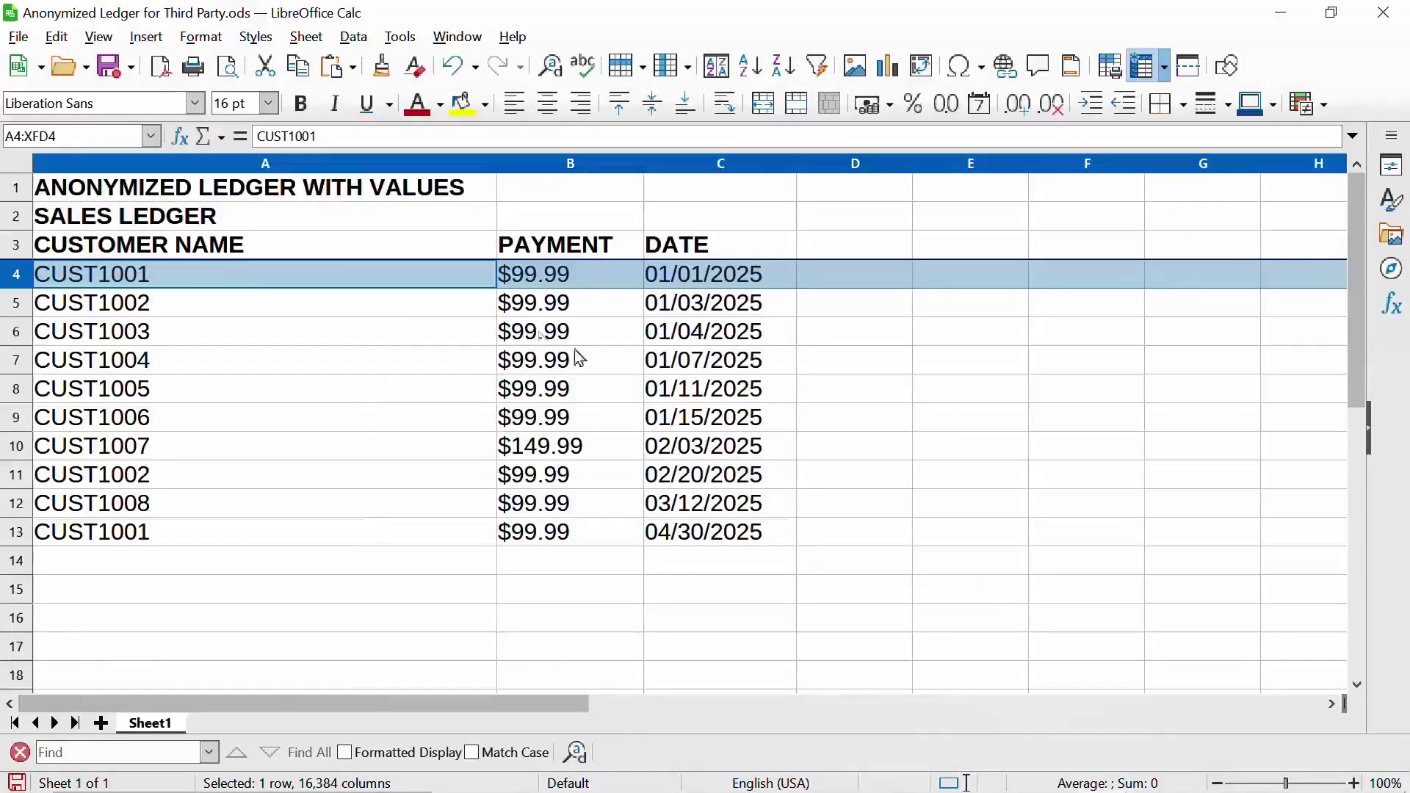